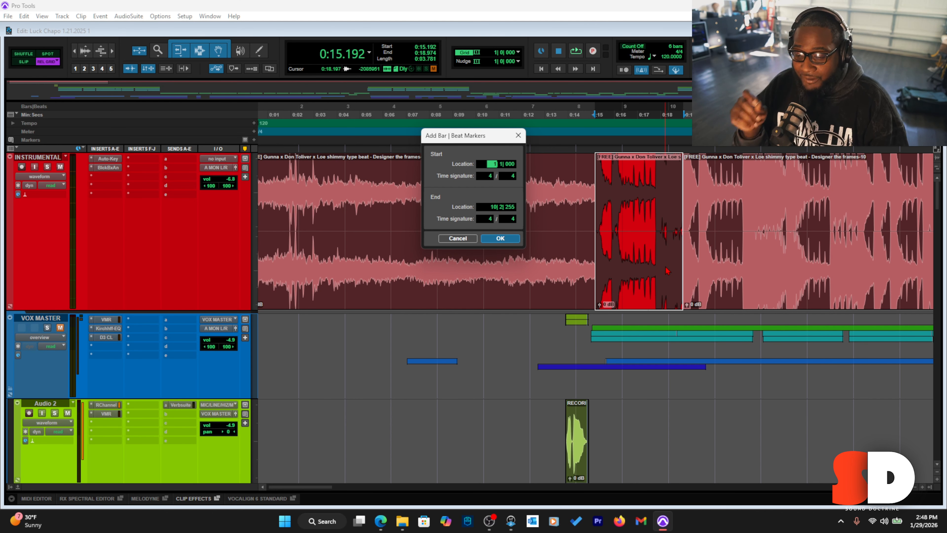
Set the end location of the bar/beat markers to 2|1|000 and apply them to the selected instrumental clip
{"action": "key", "text": "Tab"}
{"action": "key", "text": "Tab"}
{"action": "key", "text": "Tab"}
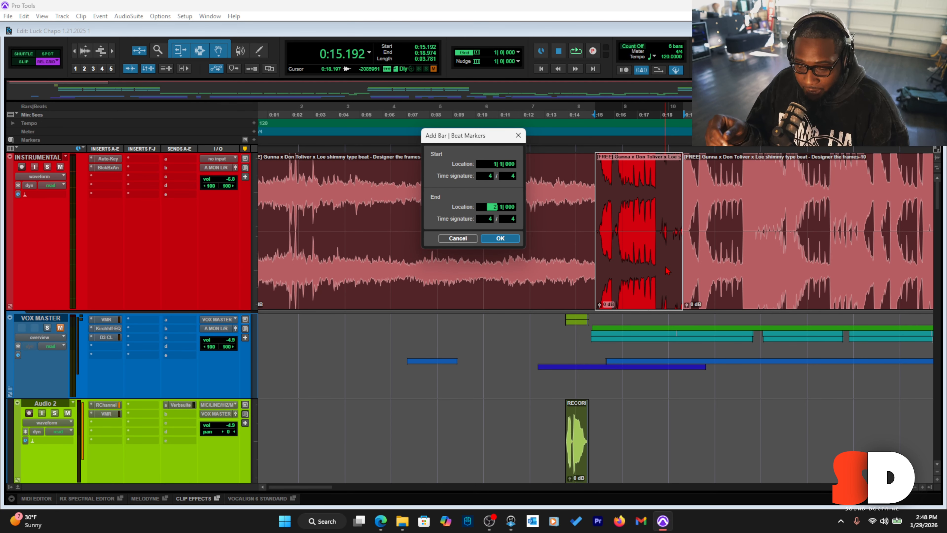
{"action": "key", "text": "Return"}
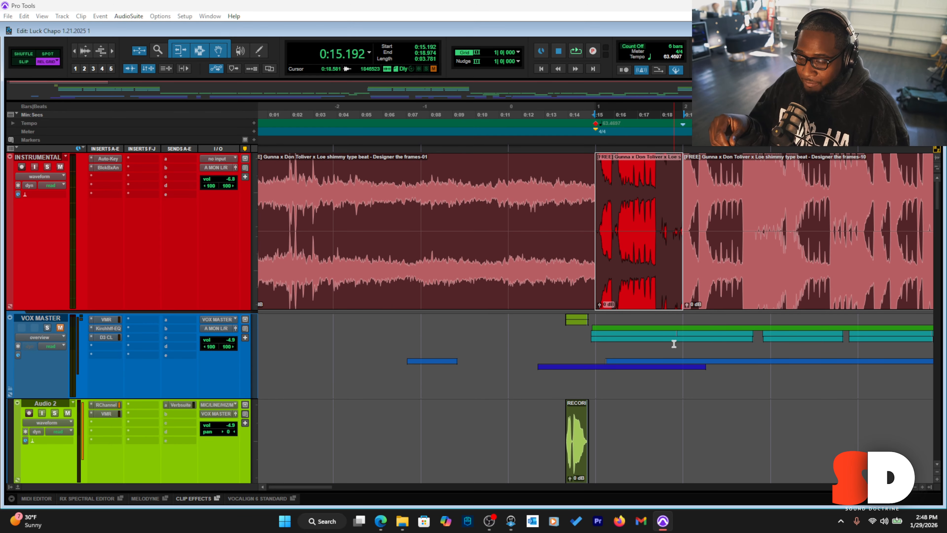
Play the session from successive bar lines to check the new grid against the instrumental's downbeats
{"action": "left_click", "coordinate": [598, 414]}
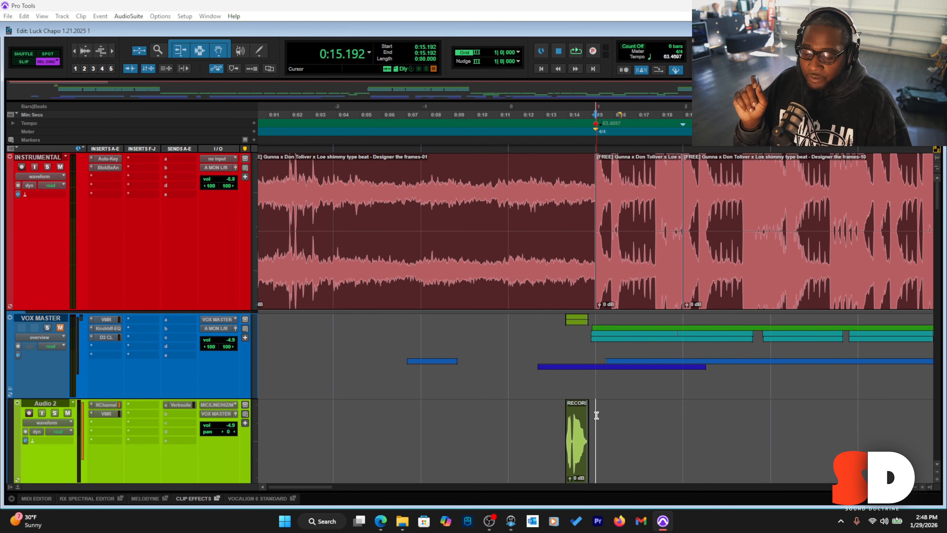
{"action": "left_click", "coordinate": [686, 418]}
{"action": "left_click", "coordinate": [772, 420]}
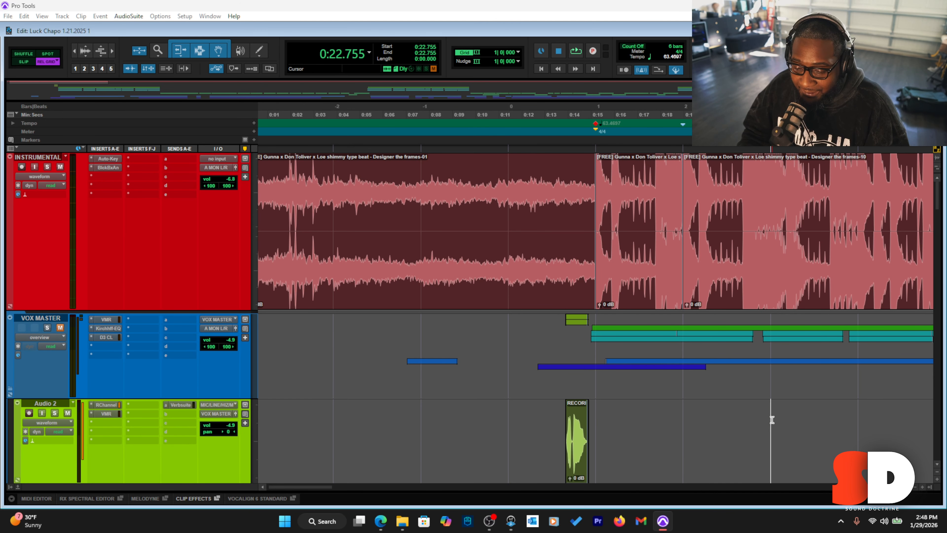
{"action": "left_click", "coordinate": [603, 414]}
{"action": "key", "text": "space"}
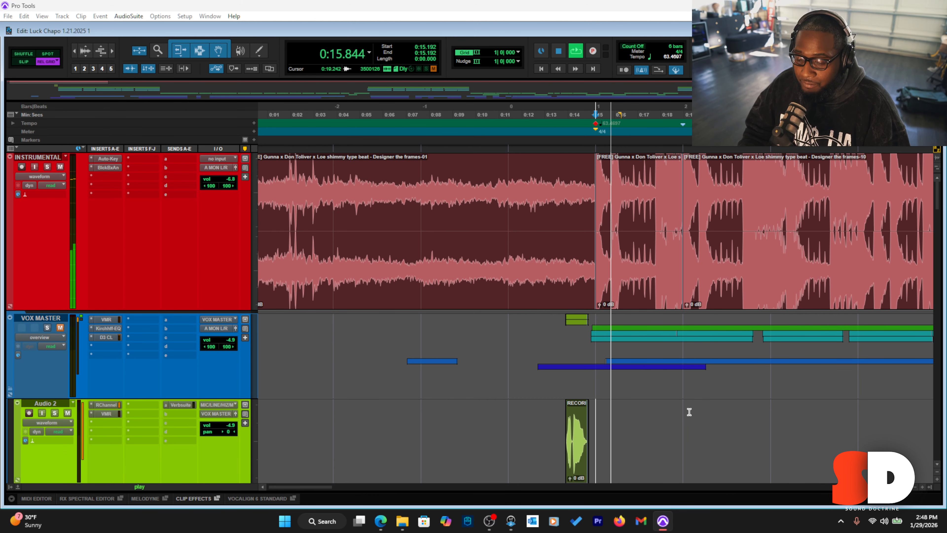
{"action": "left_click", "coordinate": [682, 420]}
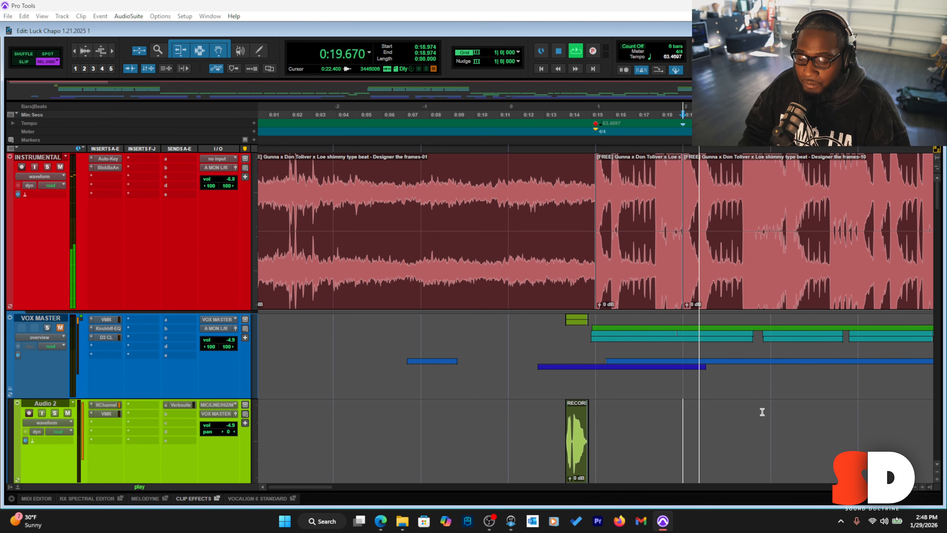
{"action": "left_click", "coordinate": [772, 416]}
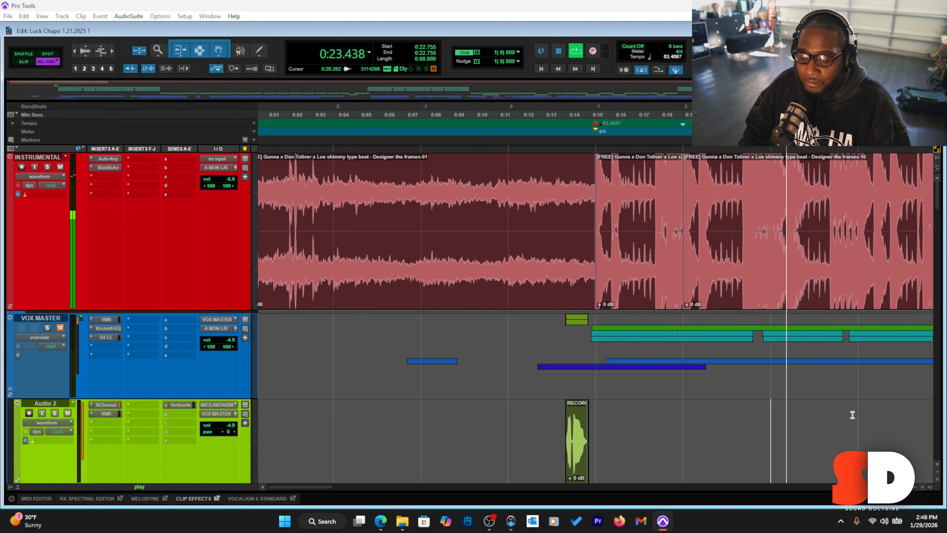
{"action": "key", "text": "space"}
{"action": "left_click", "coordinate": [598, 417]}
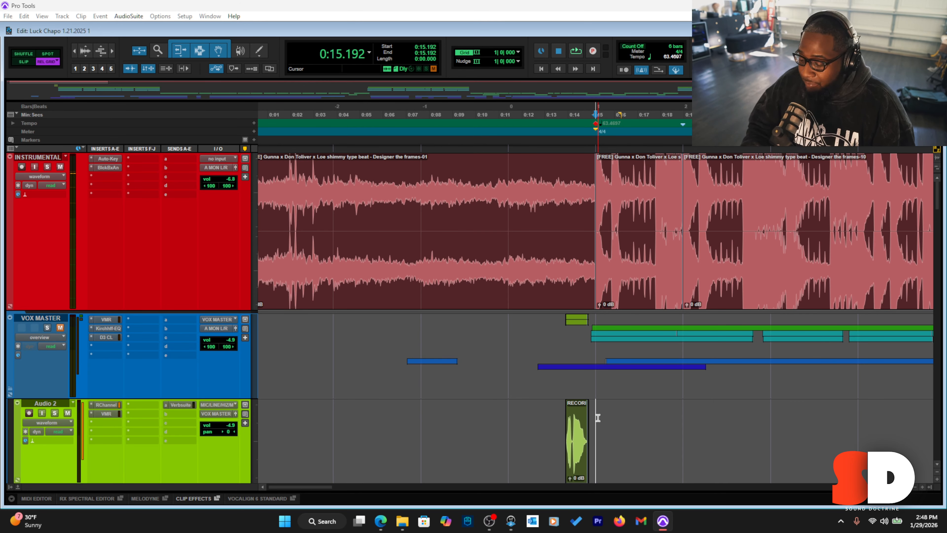
Undo the added bar/beat markers and the instrumental clip separations
{"action": "key", "text": "ctrl+z"}
{"action": "key", "text": "ctrl+z"}
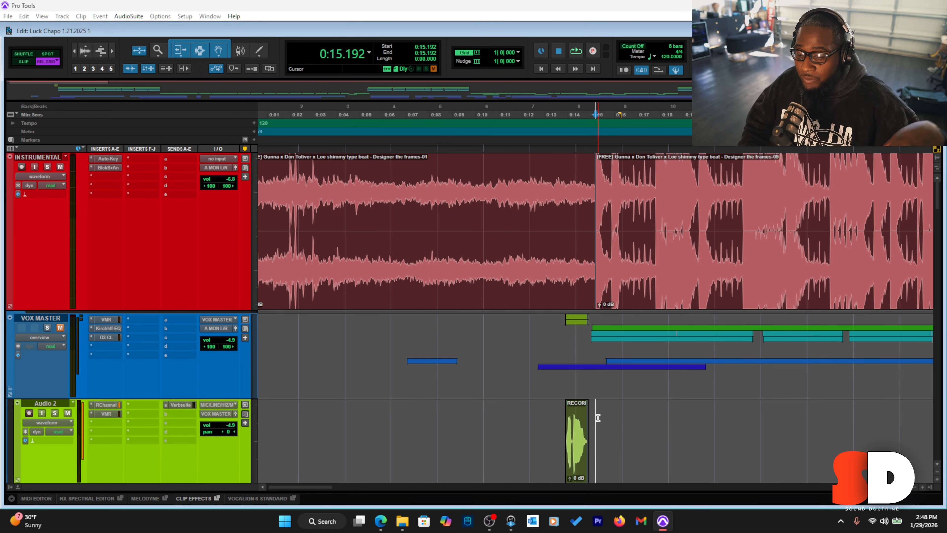
Locate the first downbeat transient on the INSTRUMENTAL track, audition it, and separate the clip at 0:15.192
{"action": "left_click", "coordinate": [580, 165]}
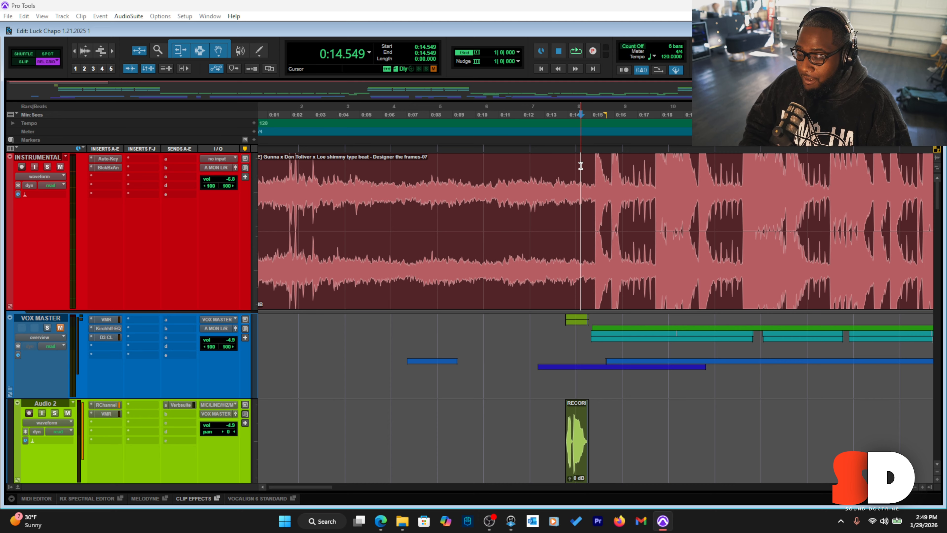
{"action": "key", "text": "Tab"}
{"action": "key", "text": "Tab"}
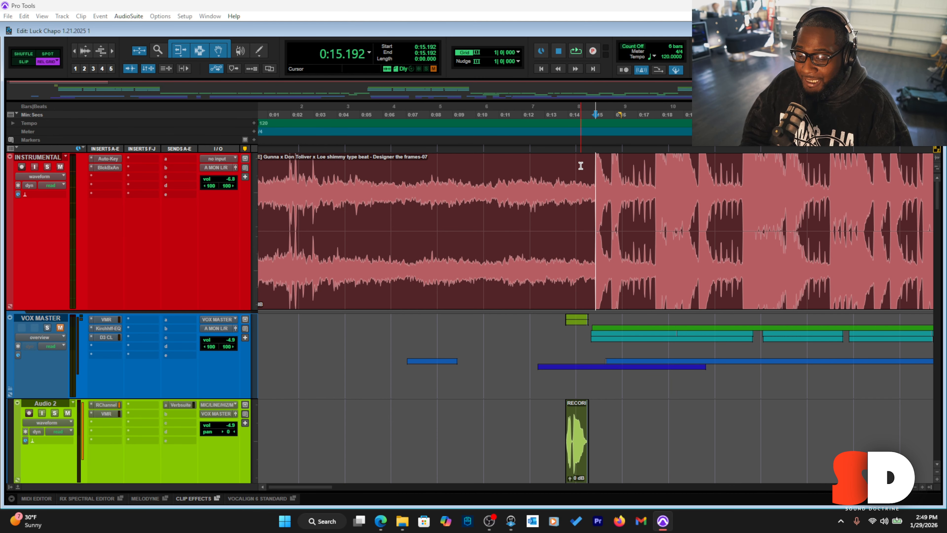
{"action": "key", "text": "space"}
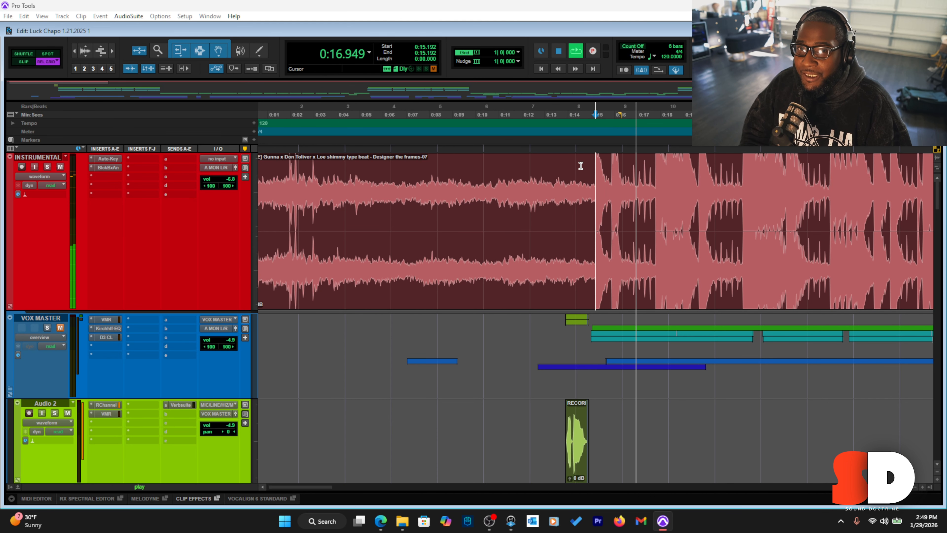
{"action": "key", "text": "space"}
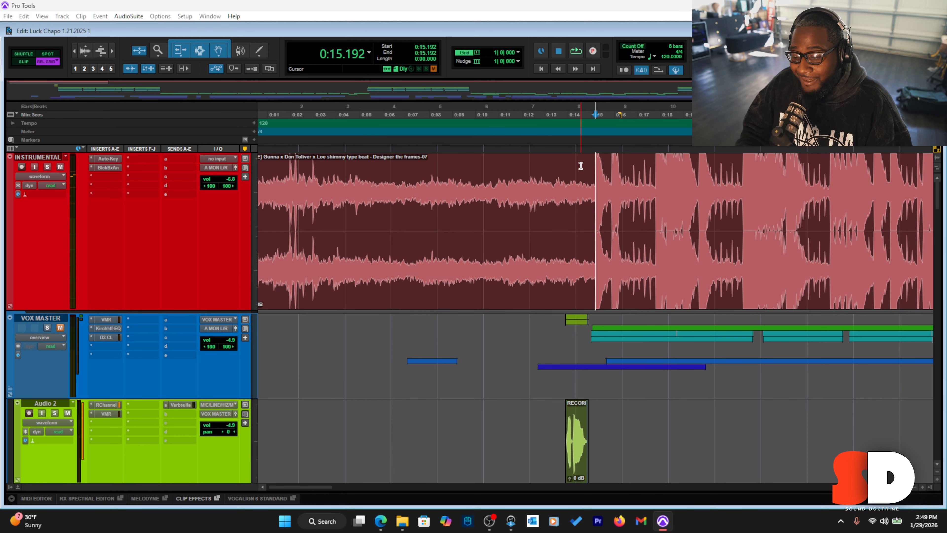
{"action": "key", "text": "ctrl+e"}
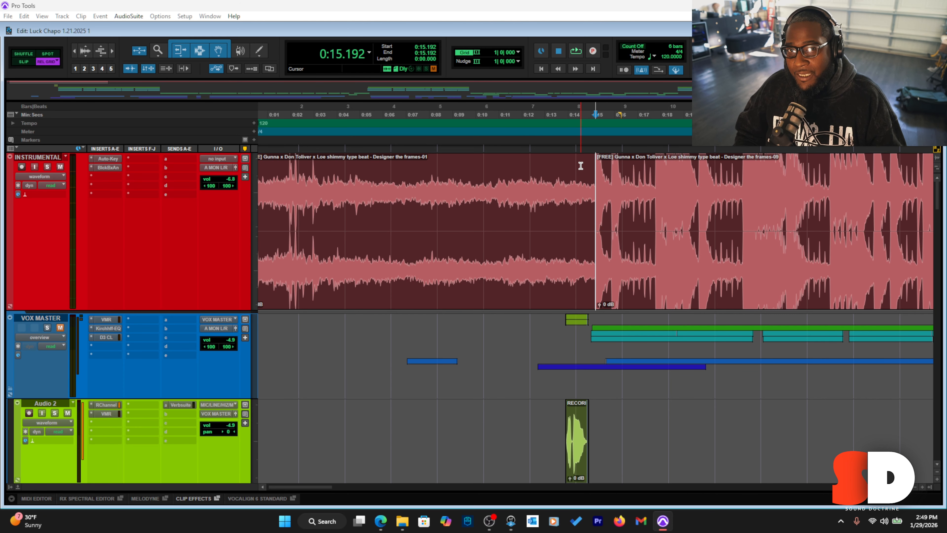
Audition successive transients of the instrumental to find the next bar's downbeat and separate the clip there at 0:18.974
{"action": "key", "text": "space"}
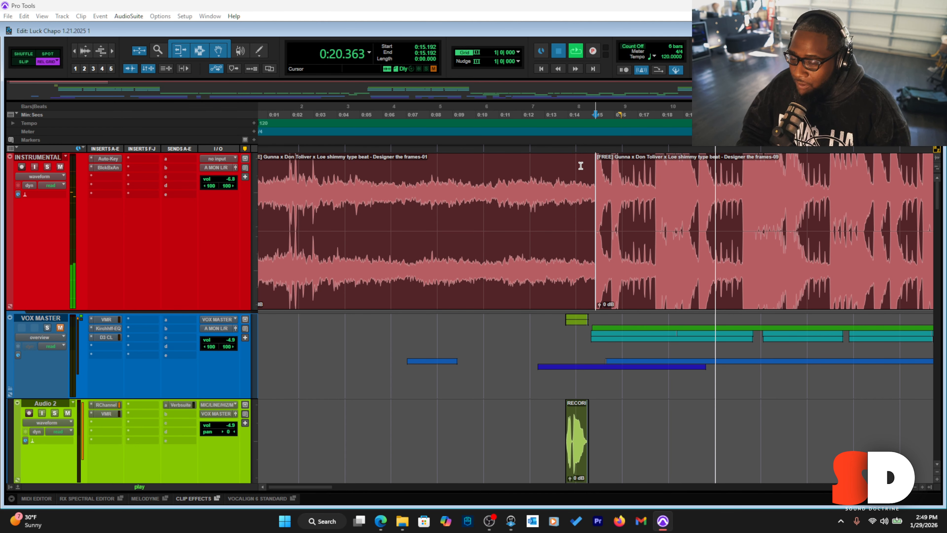
{"action": "key", "text": "space"}
{"action": "left_click", "coordinate": [655, 173]}
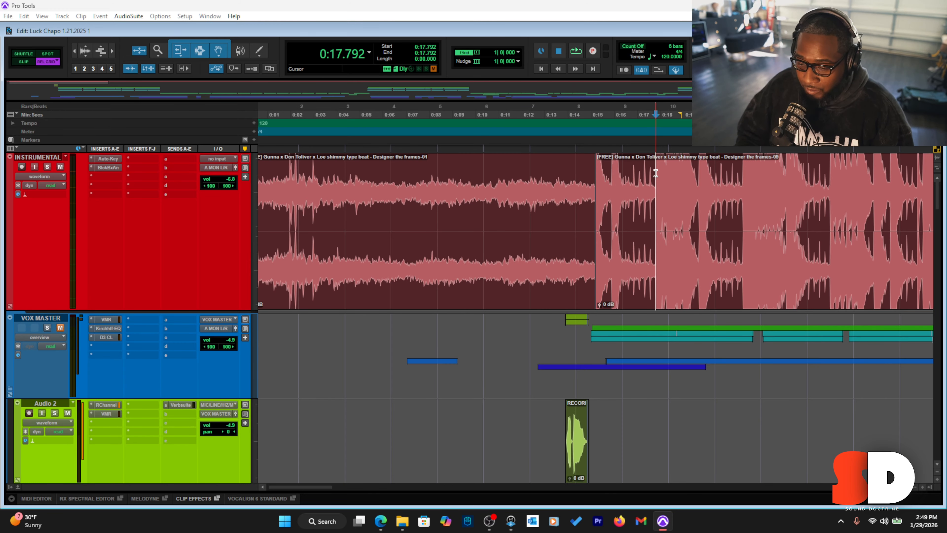
{"action": "key", "text": "Tab"}
{"action": "key", "text": "space"}
{"action": "key", "text": "space"}
{"action": "key", "text": "Tab"}
{"action": "key", "text": "space"}
{"action": "key", "text": "space"}
{"action": "key", "text": "Tab"}
{"action": "key", "text": "space"}
{"action": "key", "text": "space"}
{"action": "key", "text": "Tab"}
{"action": "key", "text": "space"}
{"action": "key", "text": "space"}
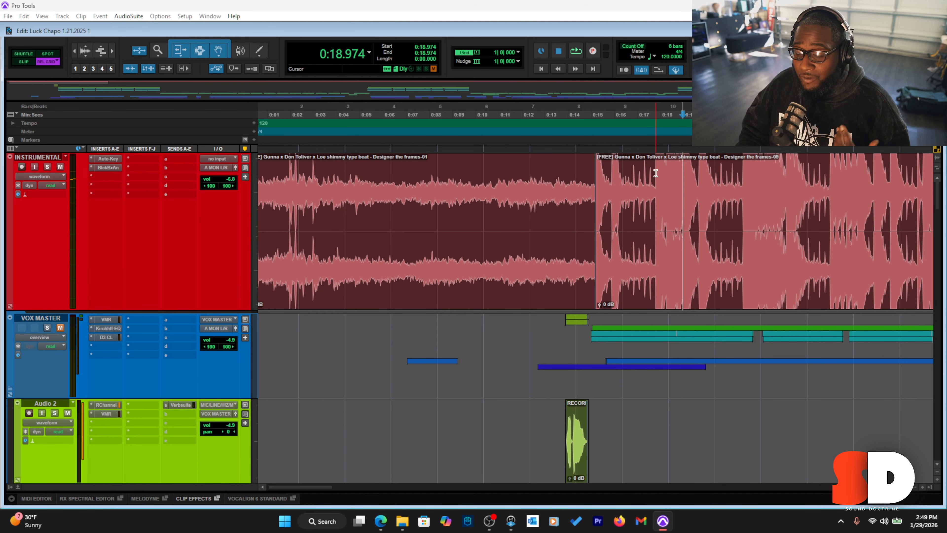
{"action": "key", "text": "space"}
{"action": "key", "text": "space"}
{"action": "key", "text": "ctrl+e"}
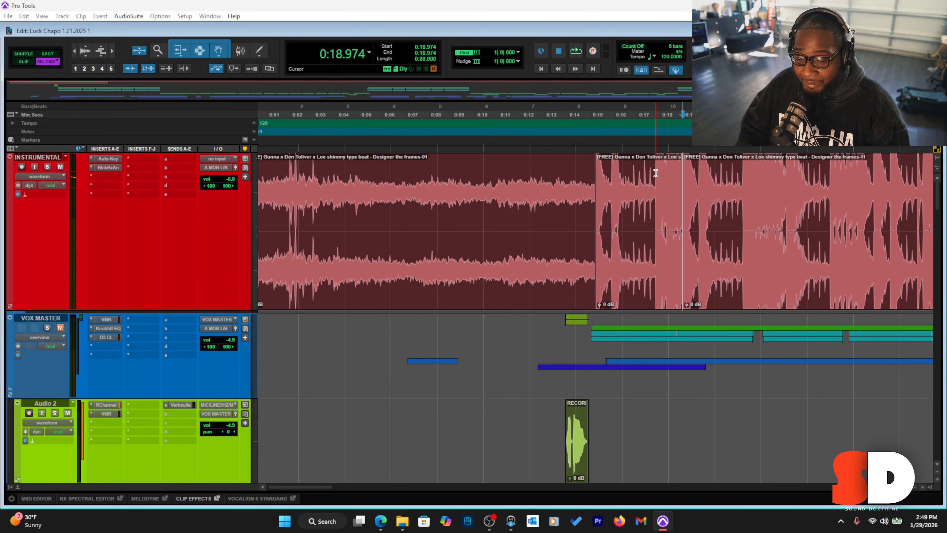
Add bar/beat markers to the separated one-bar instrumental clip, starting at 1|1|000 and ending at 2|1|000
{"action": "left_click", "coordinate": [651, 290]}
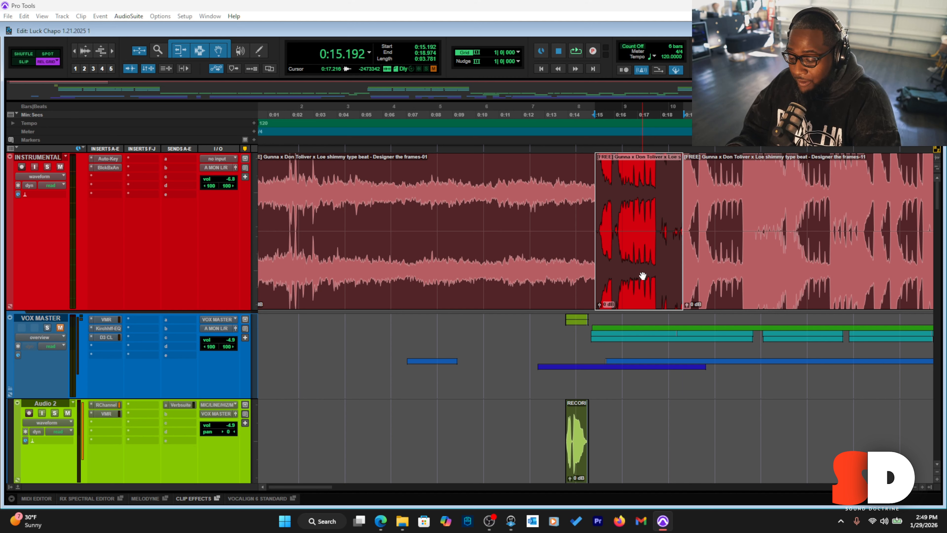
{"action": "key", "text": "ctrl+i"}
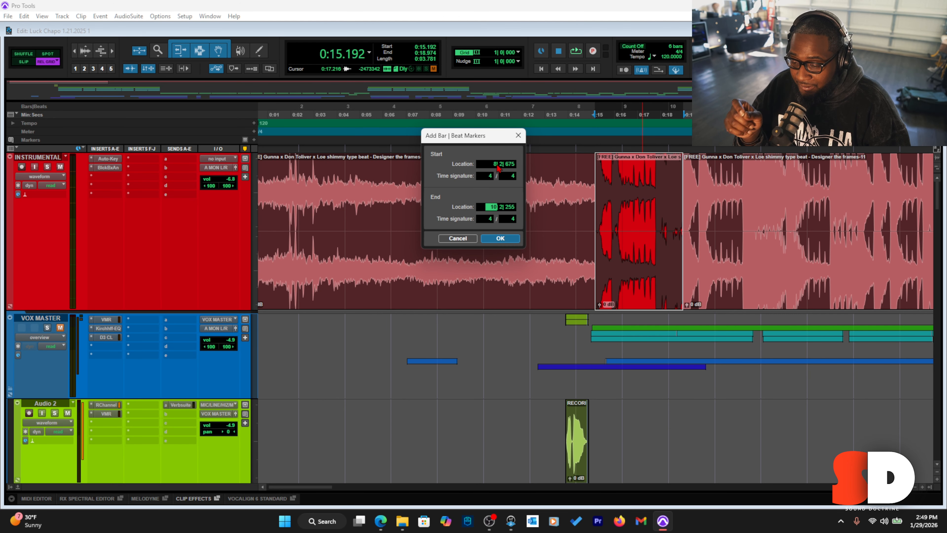
{"action": "left_click", "coordinate": [493, 209]}
{"action": "left_click", "coordinate": [497, 166]}
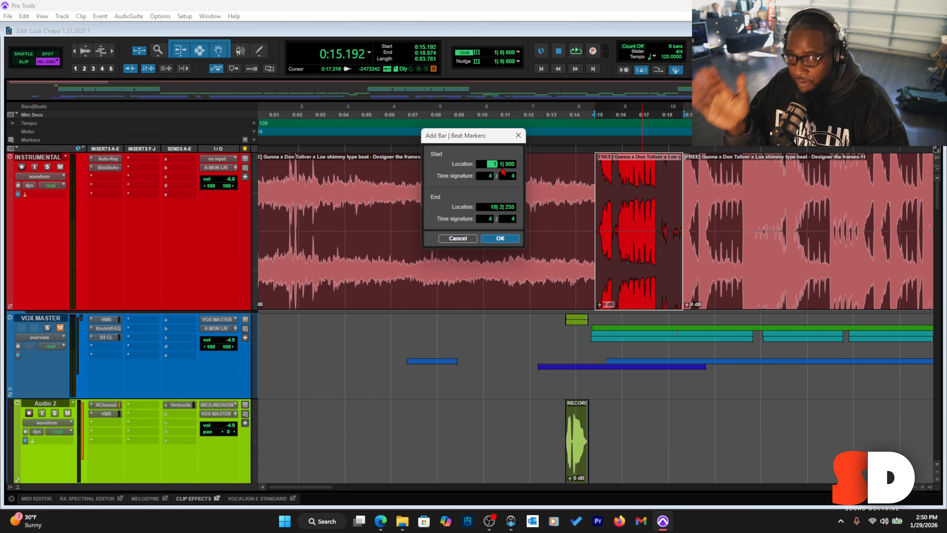
{"action": "left_click", "coordinate": [497, 210]}
{"action": "type", "text": "2| 1| 000"}
{"action": "left_click", "coordinate": [500, 239]}
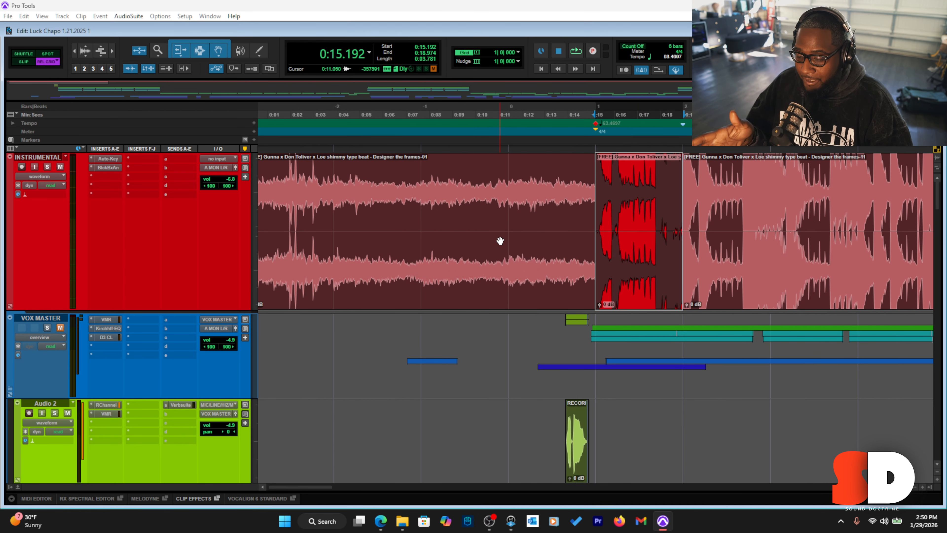
Audition the instrumental from each of the first four bar lines to check how the one-bar tempo grid lines up
{"action": "left_click", "coordinate": [598, 408]}
{"action": "key", "text": "space"}
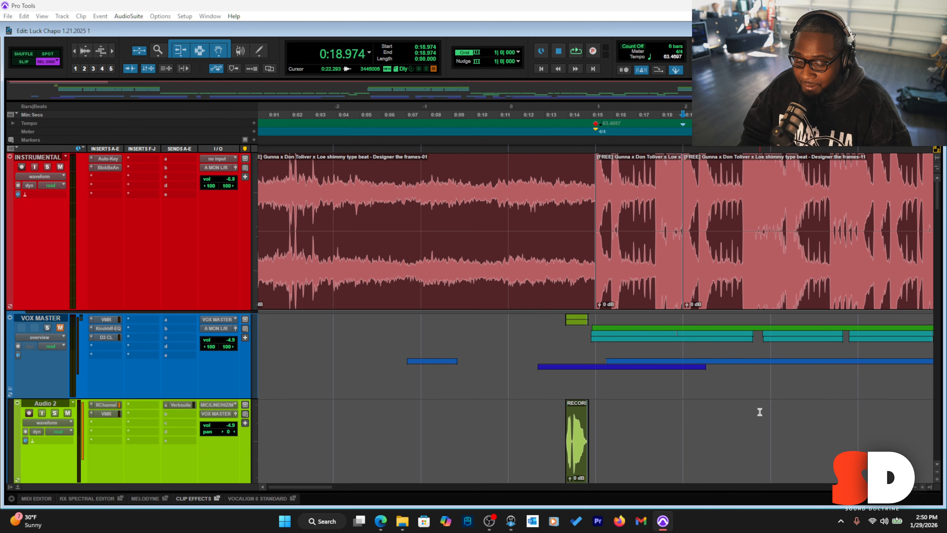
{"action": "key", "text": "space"}
{"action": "left_click", "coordinate": [597, 415]}
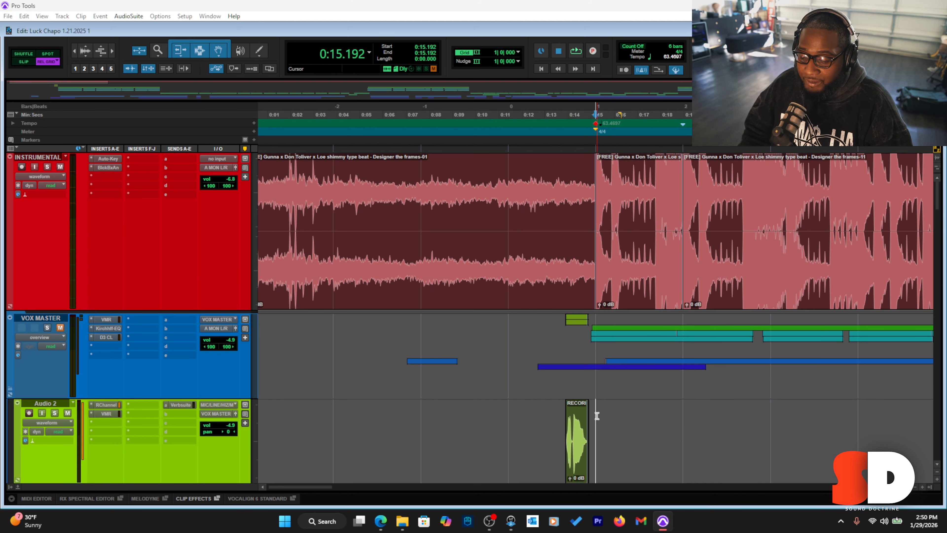
{"action": "key", "text": "space"}
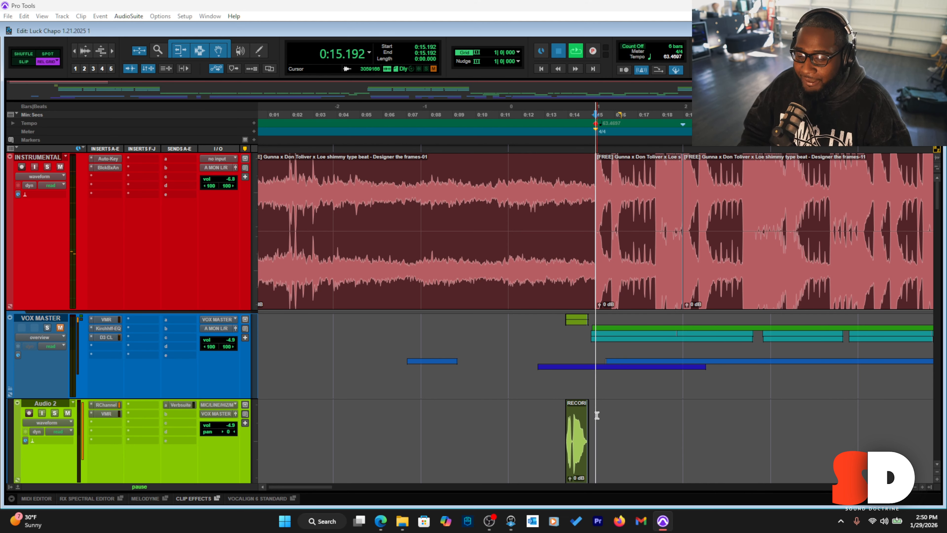
{"action": "left_click", "coordinate": [691, 417]}
{"action": "left_click", "coordinate": [770, 410]}
{"action": "key", "text": "space"}
{"action": "left_click", "coordinate": [859, 414]}
{"action": "key", "text": "space"}
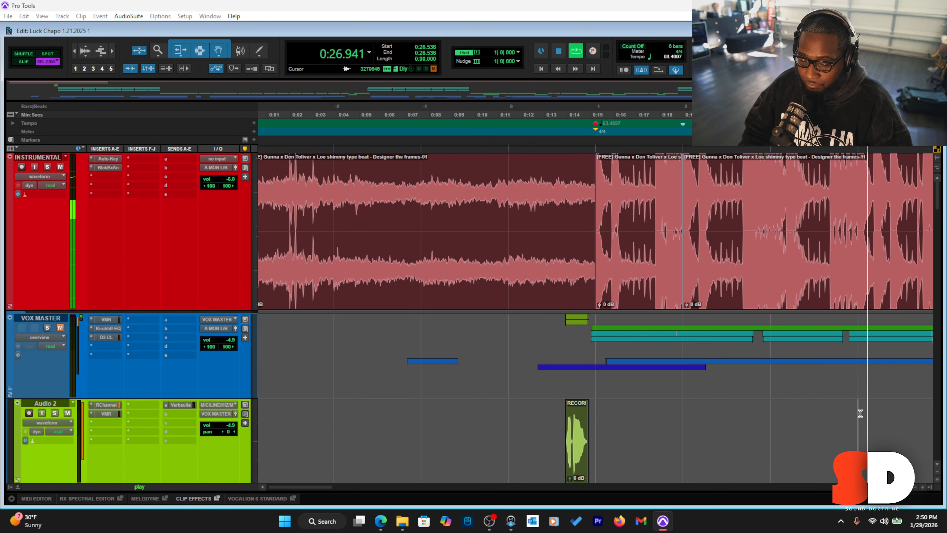
{"action": "key", "text": "space"}
{"action": "left_click", "coordinate": [683, 417]}
{"action": "key", "text": "space"}
{"action": "key", "text": "space"}
{"action": "left_click", "coordinate": [601, 418]}
{"action": "key", "text": "space"}
{"action": "key", "text": "space"}
{"action": "left_click", "coordinate": [681, 414]}
{"action": "key", "text": "space"}
{"action": "key", "text": "space"}
{"action": "left_click", "coordinate": [770, 417]}
{"action": "key", "text": "space"}
{"action": "left_click", "coordinate": [858, 418]}
{"action": "key", "text": "space"}
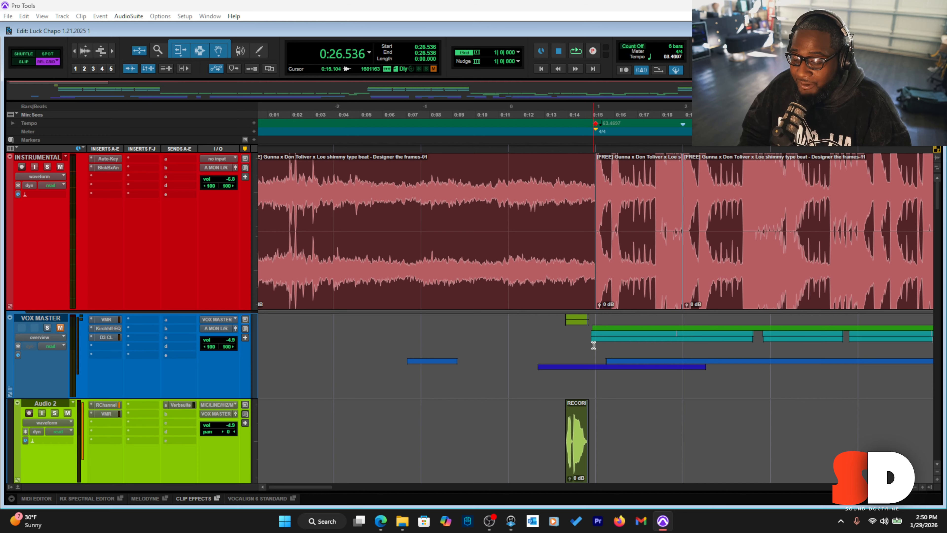
{"action": "left_click", "coordinate": [596, 403]}
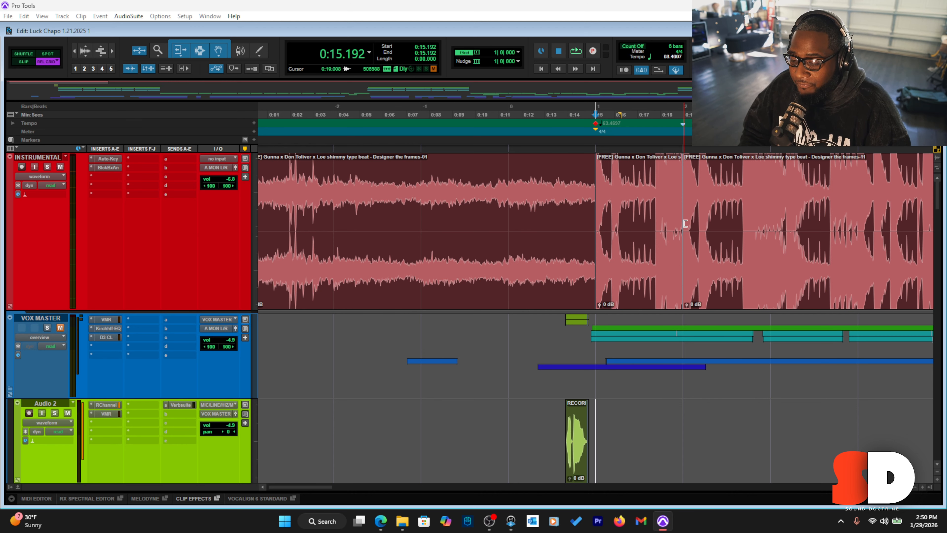
Undo the one-bar markers and the 0:18.974 separation, keeping the clip separated at the first downbeat
{"action": "key", "text": "ctrl+z"}
{"action": "key", "text": "ctrl+z"}
{"action": "key", "text": "ctrl+z"}
{"action": "key", "text": "ctrl+z"}
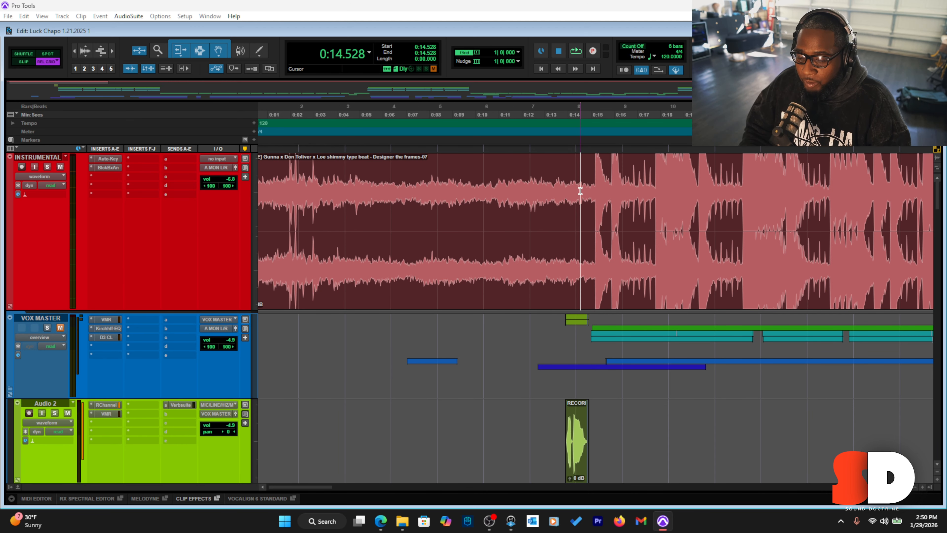
{"action": "key", "text": "ctrl+shift+z"}
Audition two bars of the instrumental, separate the clip at 0:22.752, and select the resulting two-bar clip
{"action": "key", "text": "space"}
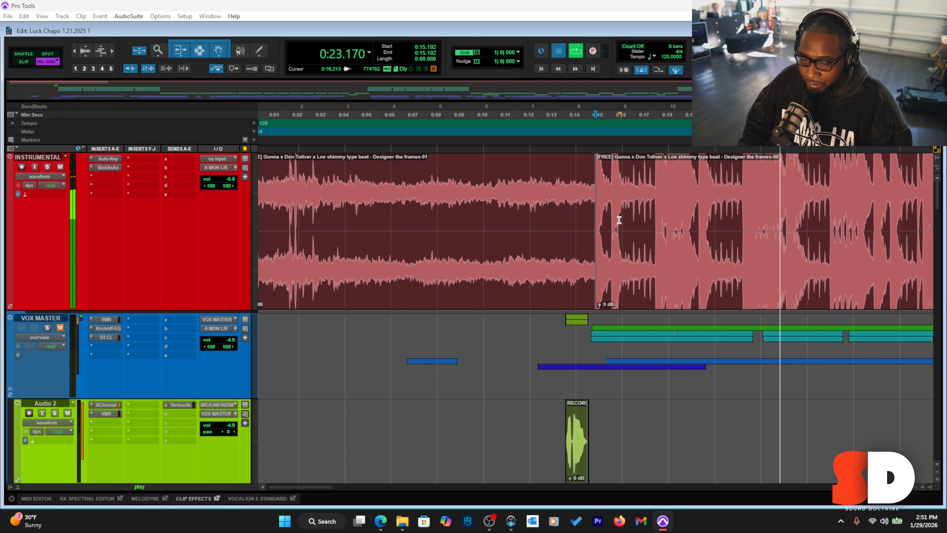
{"action": "key", "text": "space"}
{"action": "left_click", "coordinate": [761, 170]}
{"action": "key", "text": "space"}
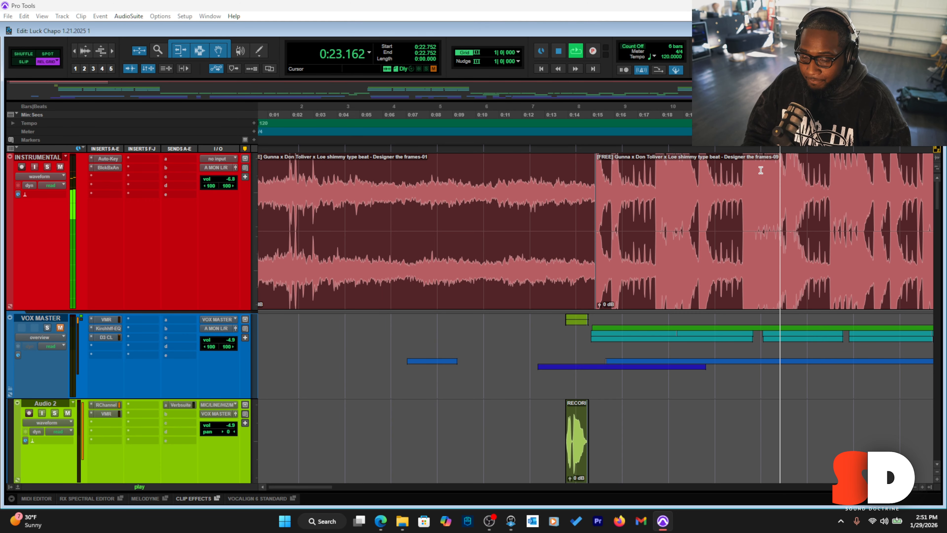
{"action": "key", "text": "space"}
{"action": "key", "text": "ctrl+e"}
{"action": "left_click", "coordinate": [714, 175]}
{"action": "double_click", "coordinate": [701, 180]}
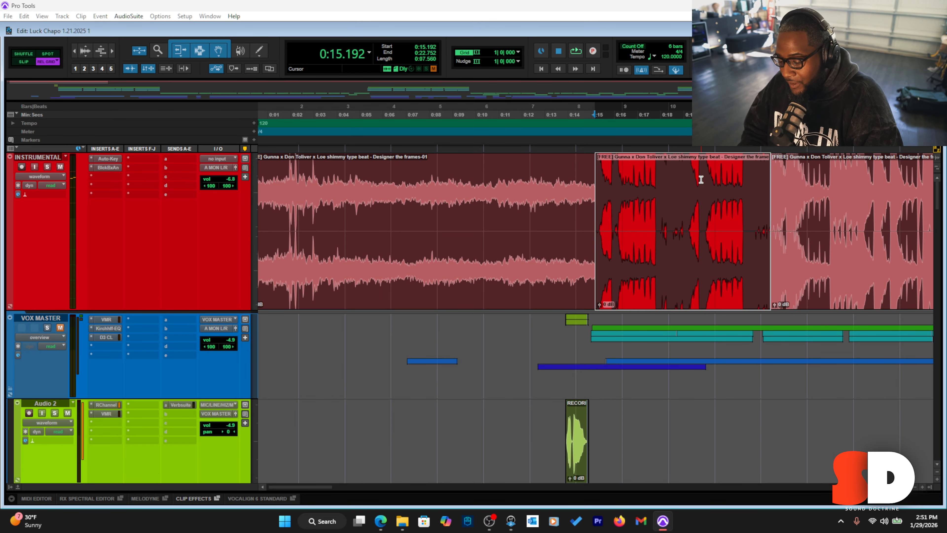
Add bar/beat markers to the selected two-bar clip, starting at 1|1|000 and ending at 3|1|000
{"action": "key", "text": "ctrl+i"}
{"action": "key", "text": "Tab"}
{"action": "key", "text": "Tab"}
{"action": "key", "text": "Tab"}
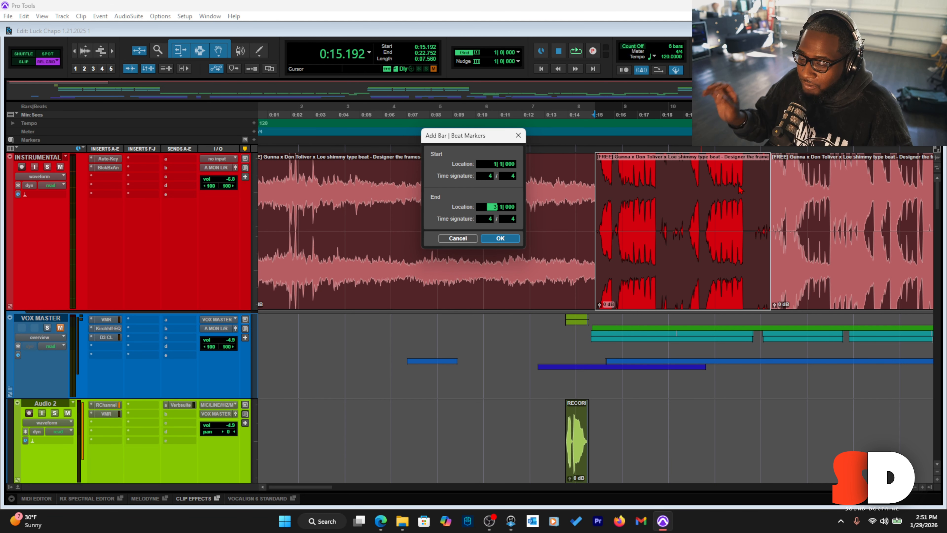
{"action": "left_click", "coordinate": [501, 238]}
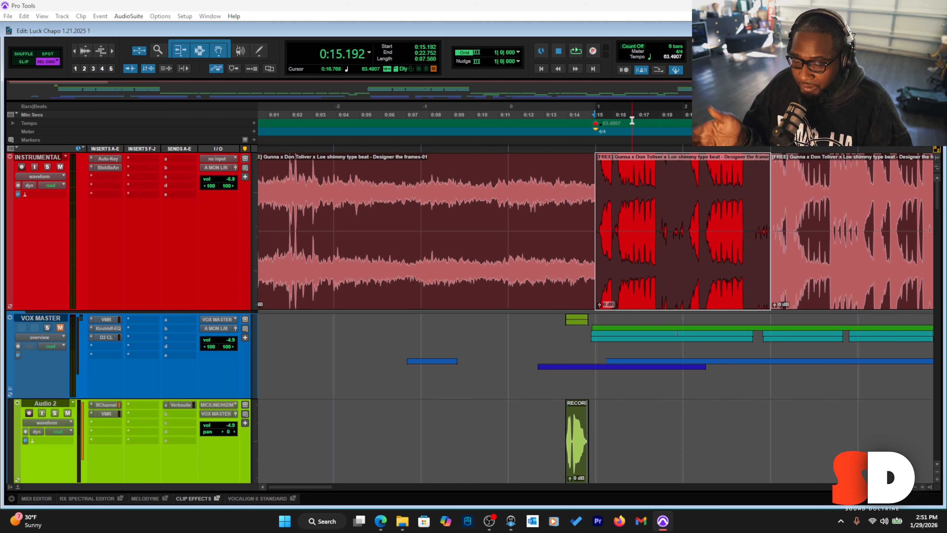
Replace the two-bar markers with bar/beat markers that start at 1|1|000 and count the selected clip as a single bar
{"action": "key", "text": "ctrl+z"}
{"action": "key", "text": "ctrl+i"}
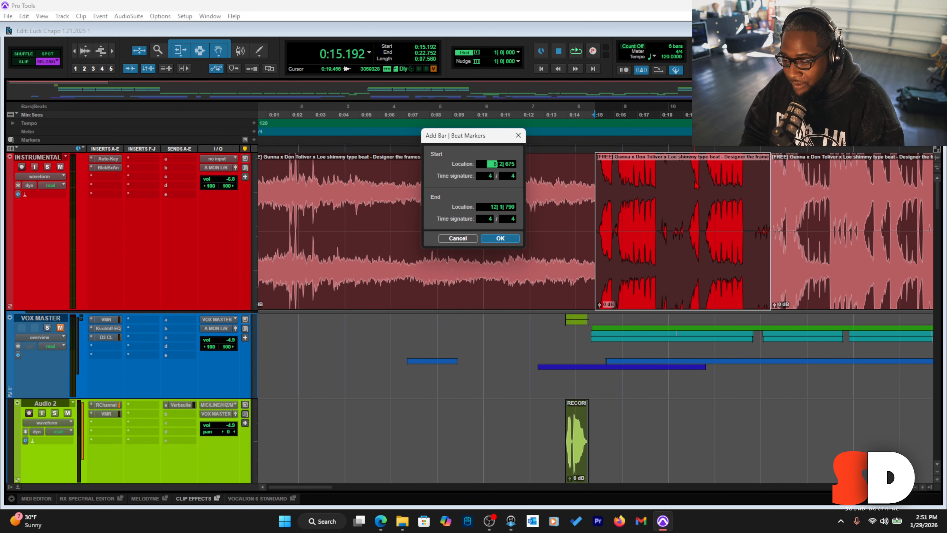
{"action": "key", "text": "Tab"}
{"action": "key", "text": "Tab"}
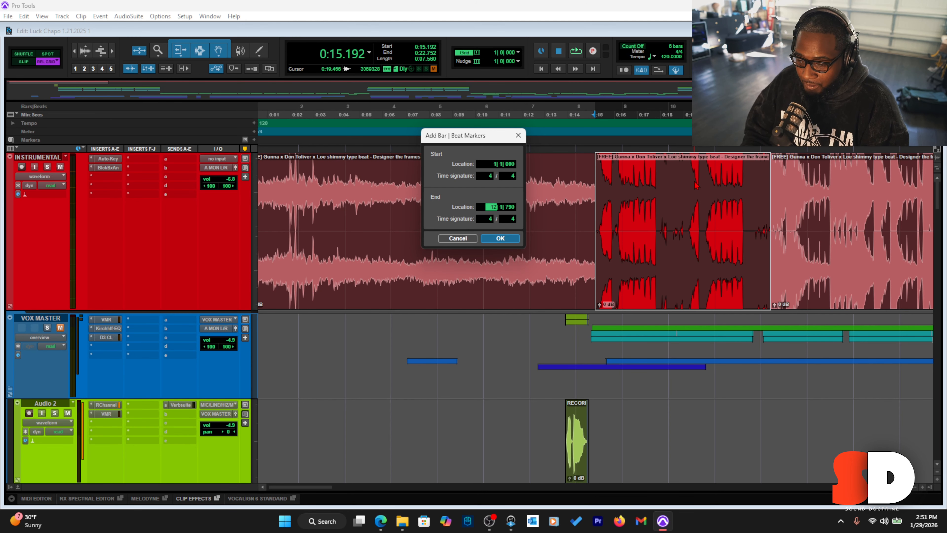
{"action": "key", "text": "Return"}
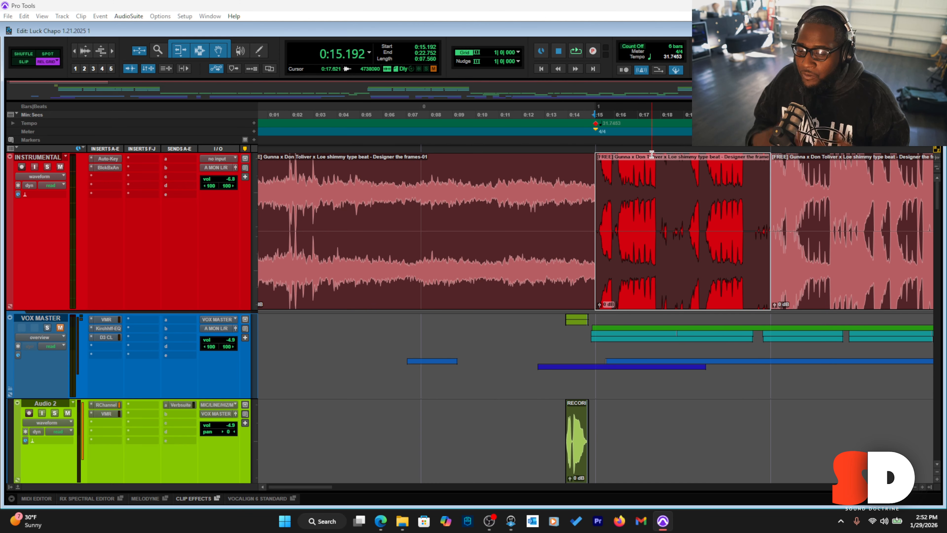
Undo the single-bar markers and add bar/beat markers to the selected clip from 1|1|000 to 3|1|000
{"action": "key", "text": "ctrl+z"}
{"action": "key", "text": "ctrl+i"}
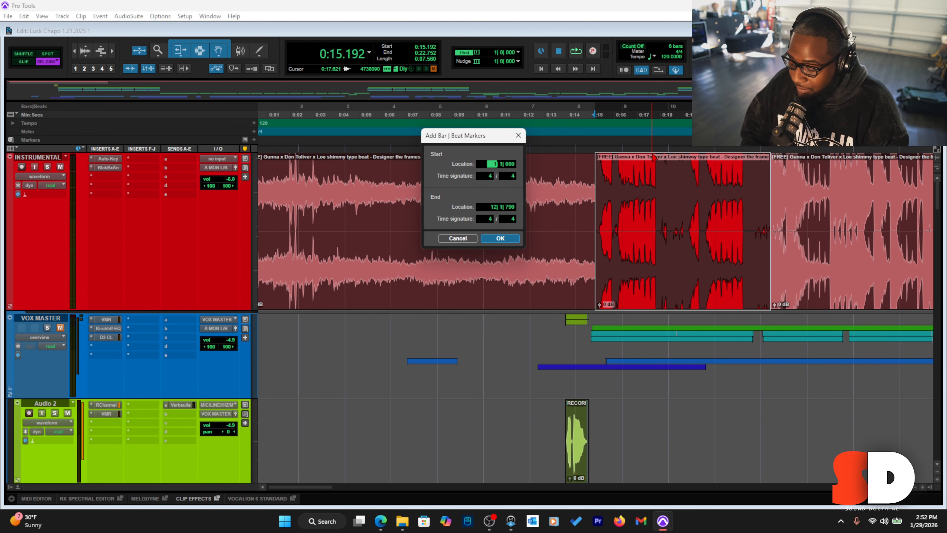
{"action": "key", "text": "Tab"}
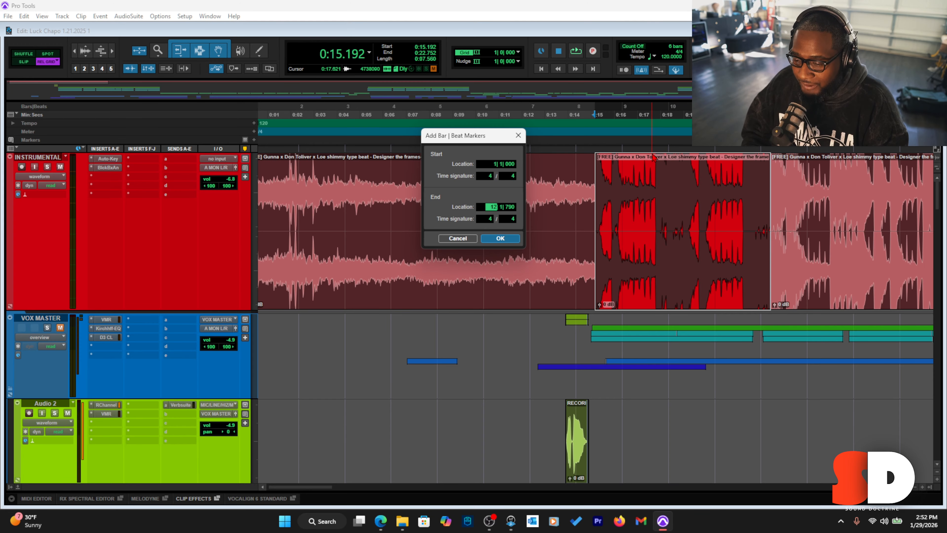
{"action": "type", "text": "3"}
{"action": "key", "text": "Return"}
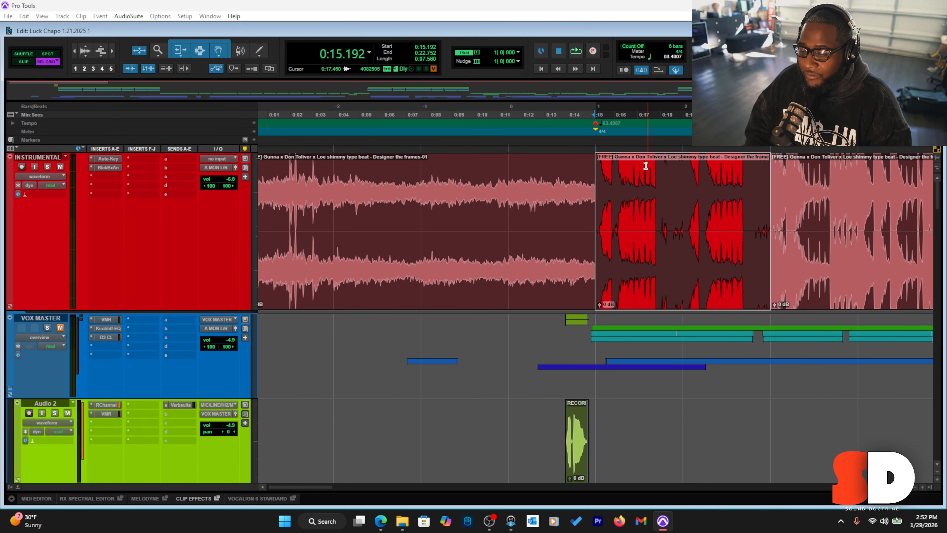
Audition the instrumental from the lines of bars 1, 2, 5, 6, 7 and 8 to check the two-bar tempo grid
{"action": "key", "text": "ctrl+]"}
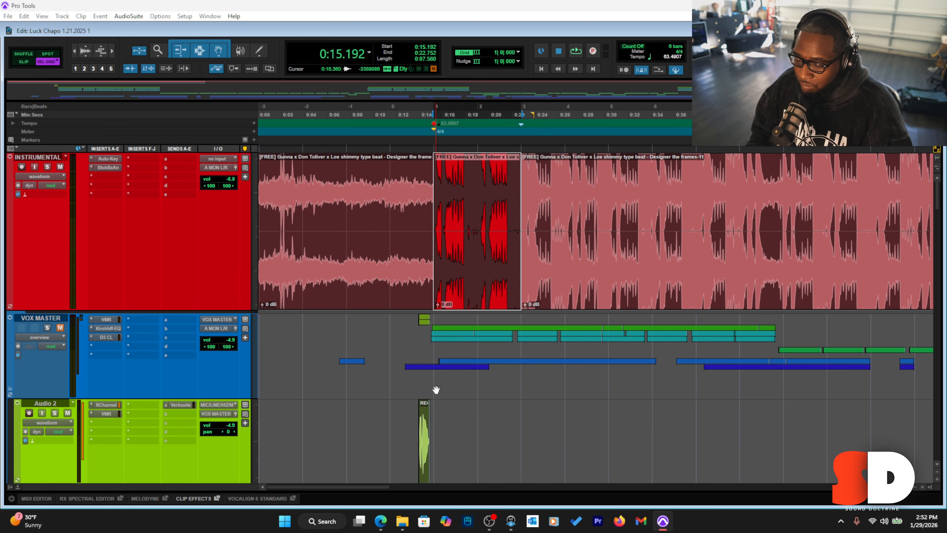
{"action": "left_click", "coordinate": [435, 412]}
{"action": "key", "text": "space"}
{"action": "left_click", "coordinate": [479, 417]}
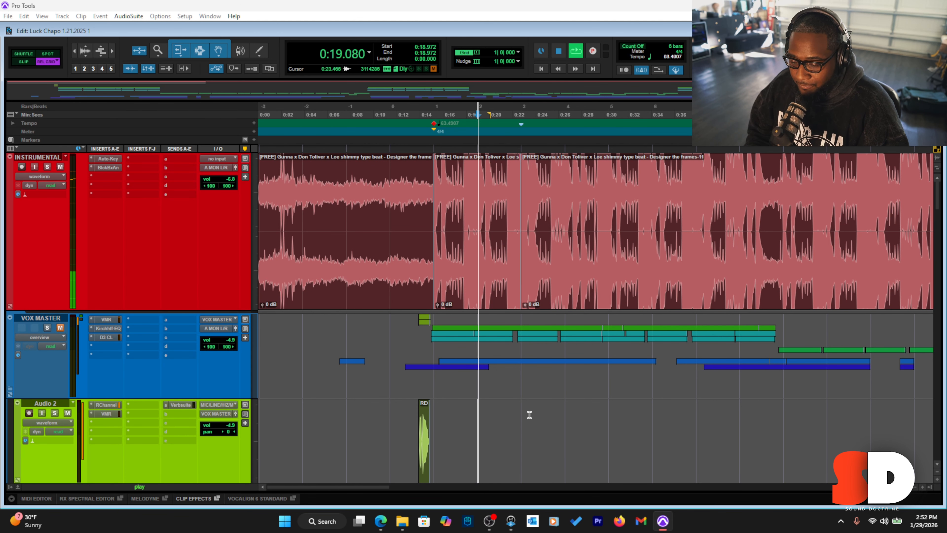
{"action": "left_click", "coordinate": [609, 413]}
{"action": "left_click", "coordinate": [656, 414]}
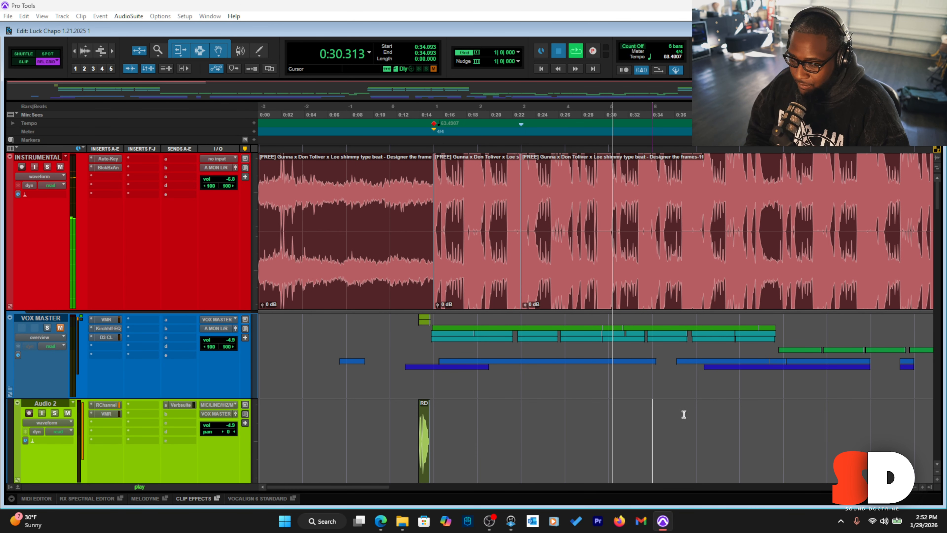
{"action": "left_click", "coordinate": [696, 414]}
{"action": "left_click", "coordinate": [740, 416]}
{"action": "key", "text": "space"}
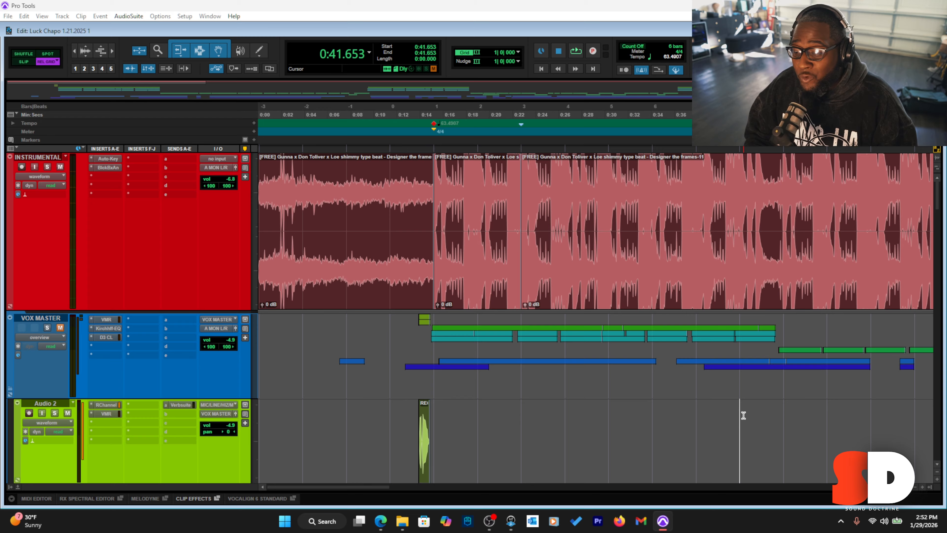
Return to the session start and select the silent gap before the instrumental's first sound, from 0:00.000 to 0:00.072
{"action": "left_click", "coordinate": [521, 423]}
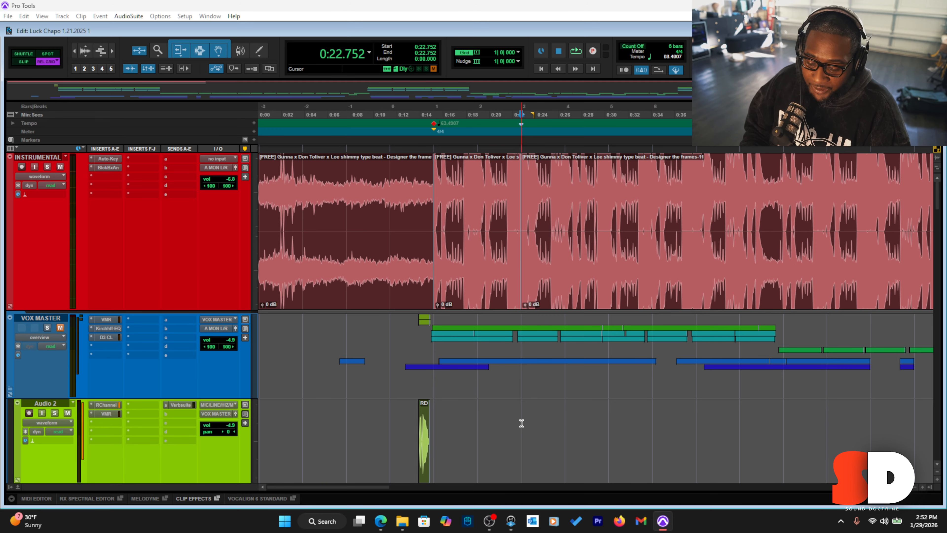
{"action": "key", "text": "Return"}
{"action": "key", "text": "ctrl+bracketright"}
{"action": "key", "text": "ctrl+bracketright"}
{"action": "key", "text": "ctrl+bracketright"}
{"action": "key", "text": "ctrl+bracketright"}
{"action": "key", "text": "ctrl+bracketright"}
{"action": "key", "text": "ctrl+bracketright"}
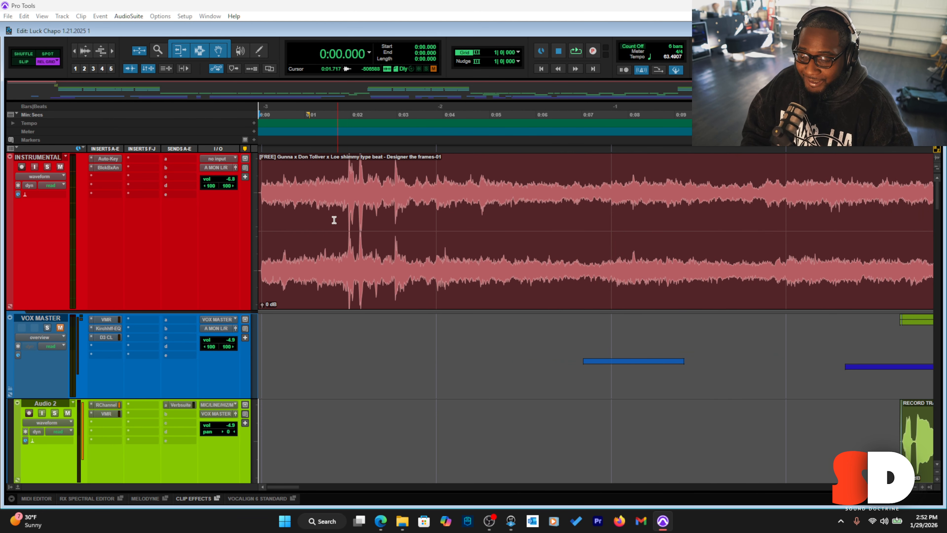
{"action": "left_click", "coordinate": [311, 179]}
{"action": "left_click_drag", "start_coordinate": [311, 180], "coordinate": [184, 189]}
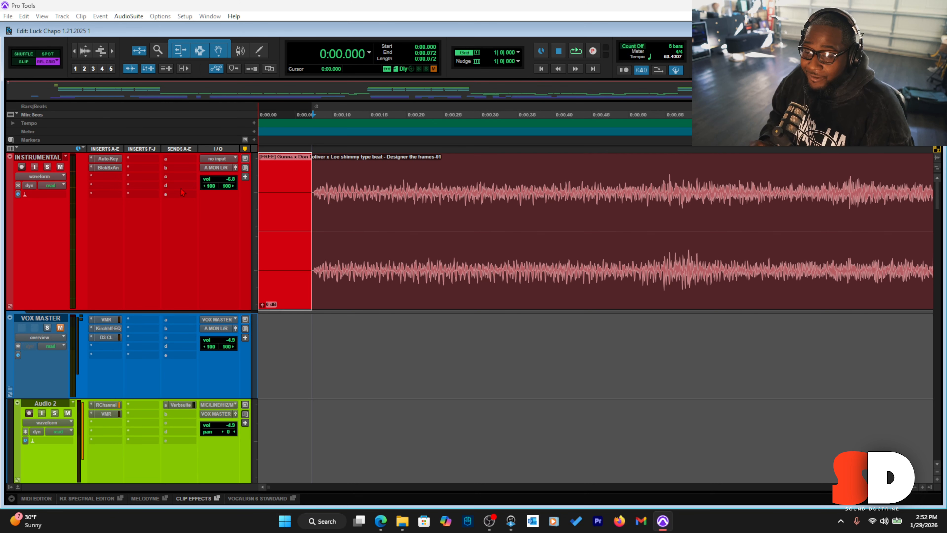
Examine the instrumental's opening against the bar lines at wider and closer views
{"action": "key", "text": "ctrl+bracketleft"}
{"action": "key", "text": "ctrl+bracketleft"}
{"action": "key", "text": "ctrl+bracketleft"}
{"action": "key", "text": "ctrl+bracketleft"}
{"action": "key", "text": "ctrl+bracketleft"}
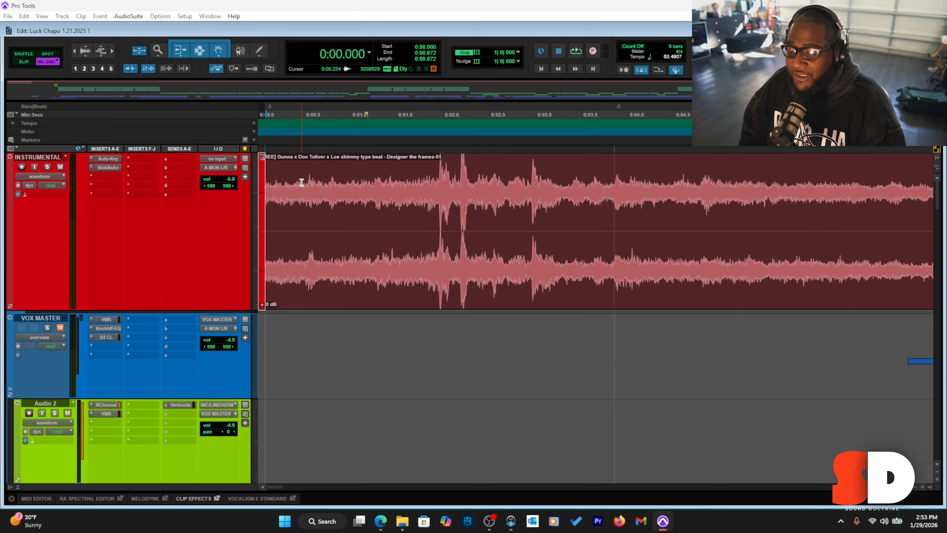
{"action": "key", "text": "ctrl+bracketleft"}
{"action": "key", "text": "ctrl+bracketright"}
{"action": "key", "text": "ctrl+bracketright"}
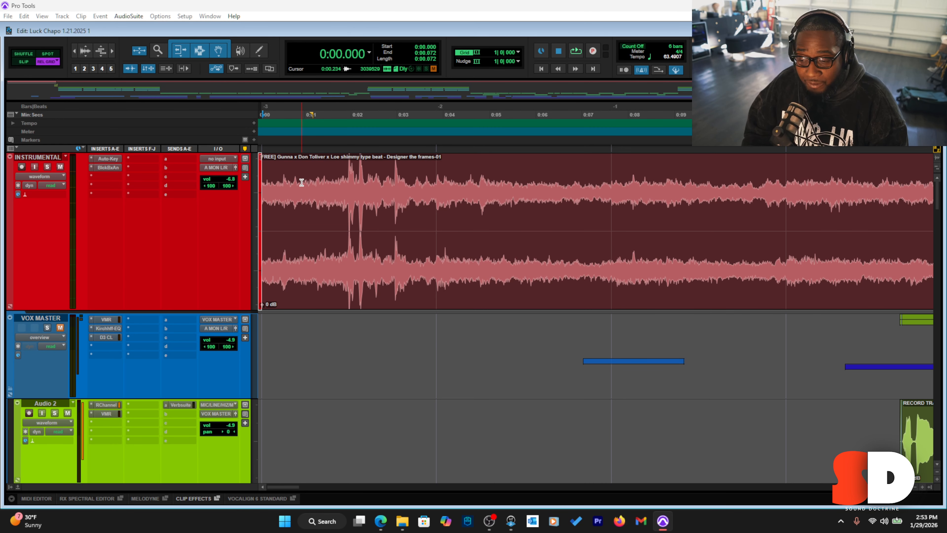
Place the edit cursor on the bar 11 line at 0:52.993 and on the bar 2 line at 0:18.972 of the instrumental
{"action": "key", "text": "ctrl+bracketleft"}
{"action": "key", "text": "ctrl+bracketleft"}
{"action": "key", "text": "ctrl+bracketleft"}
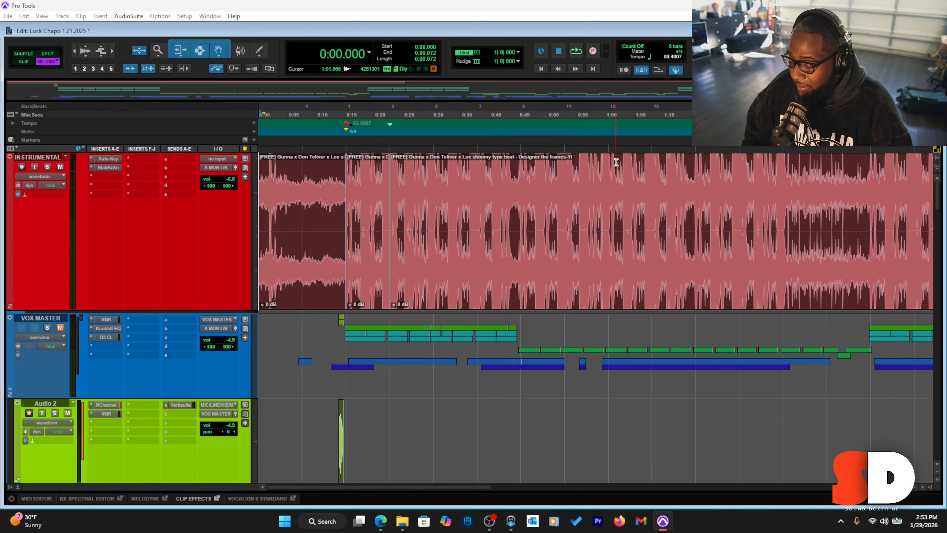
{"action": "left_click", "coordinate": [557, 195]}
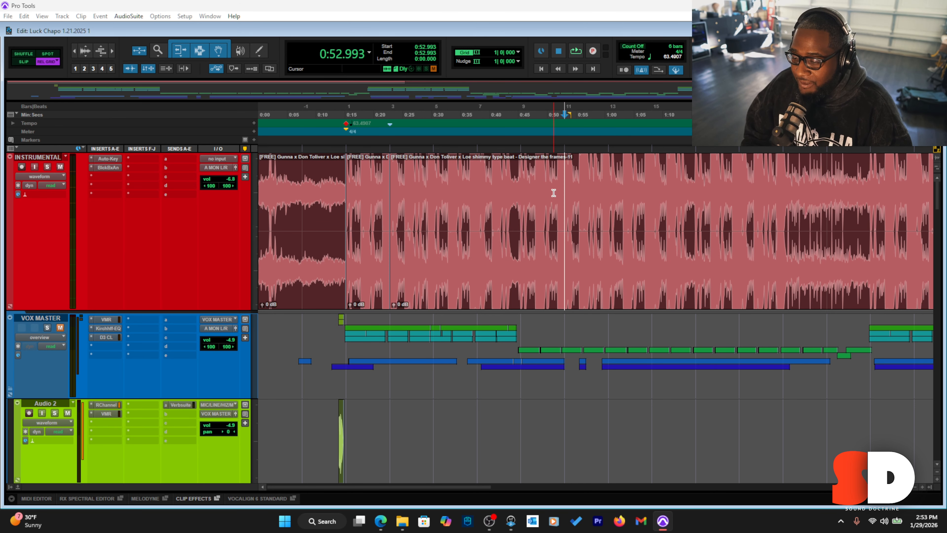
{"action": "key", "text": "ctrl+bracketleft"}
{"action": "left_click", "coordinate": [311, 191]}
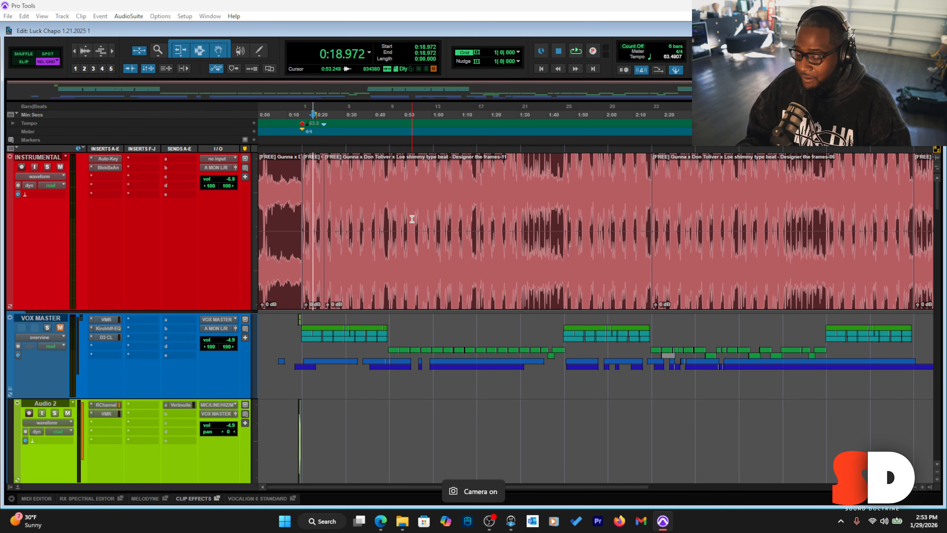
Place the edit cursor on the bar 49 line at 3:16.636 and compare it closely with the nearby downbeat transient
{"action": "key", "text": "ctrl+bracketleft"}
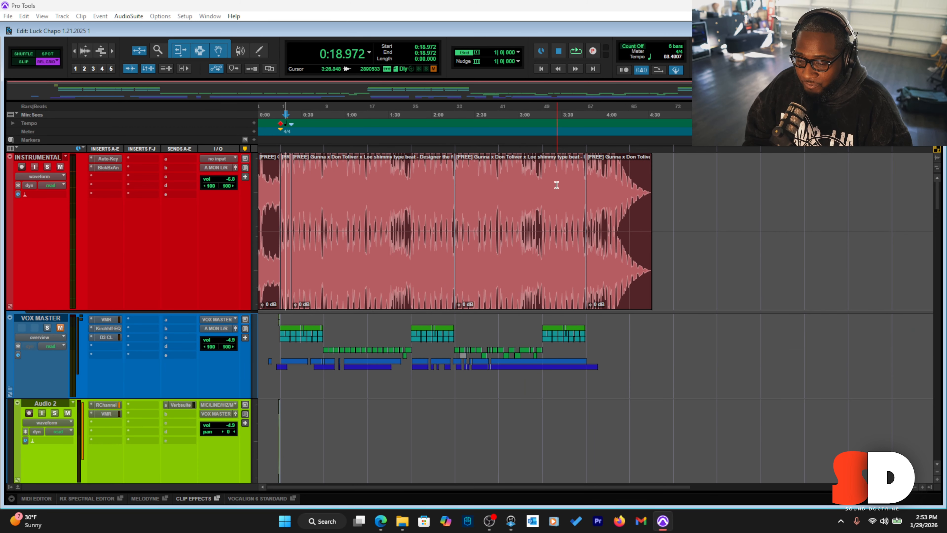
{"action": "left_click", "coordinate": [542, 176]}
{"action": "key", "text": "ctrl+bracketright"}
{"action": "key", "text": "ctrl+bracketright"}
{"action": "key", "text": "ctrl+bracketright"}
{"action": "key", "text": "ctrl+bracketright"}
{"action": "key", "text": "ctrl+bracketright"}
{"action": "key", "text": "ctrl+bracketright"}
{"action": "key", "text": "ctrl+bracketright"}
{"action": "key", "text": "ctrl+bracketright"}
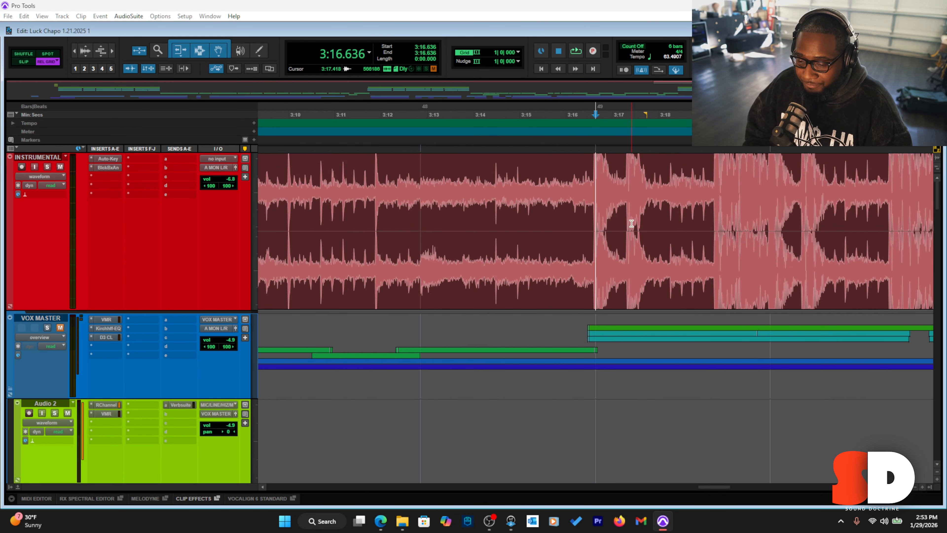
{"action": "key", "text": "ctrl+bracketright"}
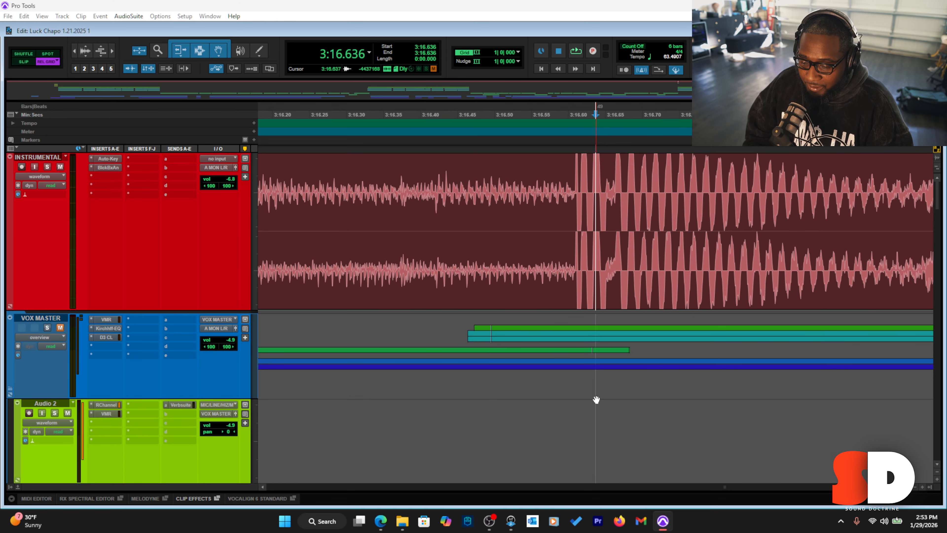
{"action": "mouse_move", "coordinate": [595, 415]}
{"action": "left_mouse_down"}
{"action": "mouse_move", "coordinate": [596, 241]}
{"action": "mouse_move", "coordinate": [574, 240]}
{"action": "mouse_move", "coordinate": [578, 391]}
{"action": "mouse_move", "coordinate": [596, 419]}
{"action": "left_mouse_up"}
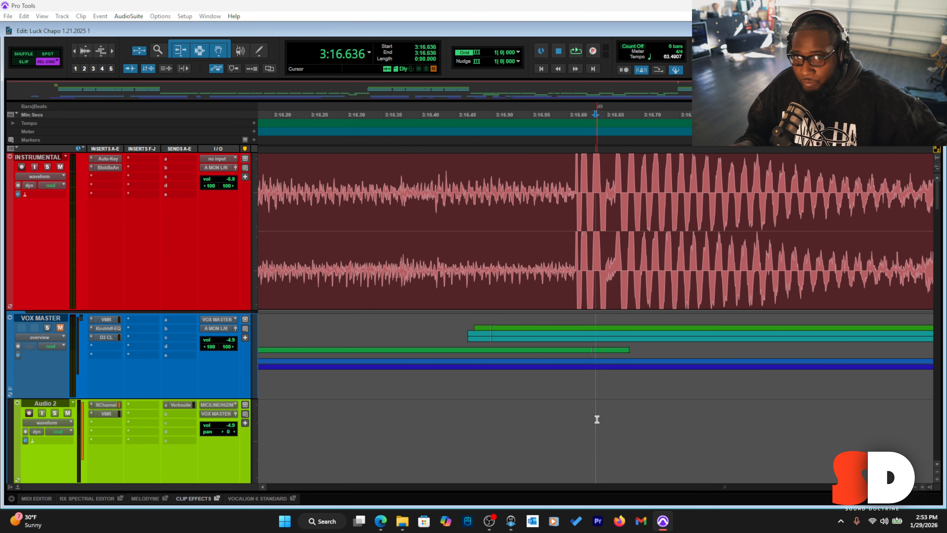
Move the edit cursor to the downbeat transient at 3:16.608 and add a bar/beat marker for bar 49 there
{"action": "left_click", "coordinate": [543, 183]}
{"action": "key", "text": "Tab"}
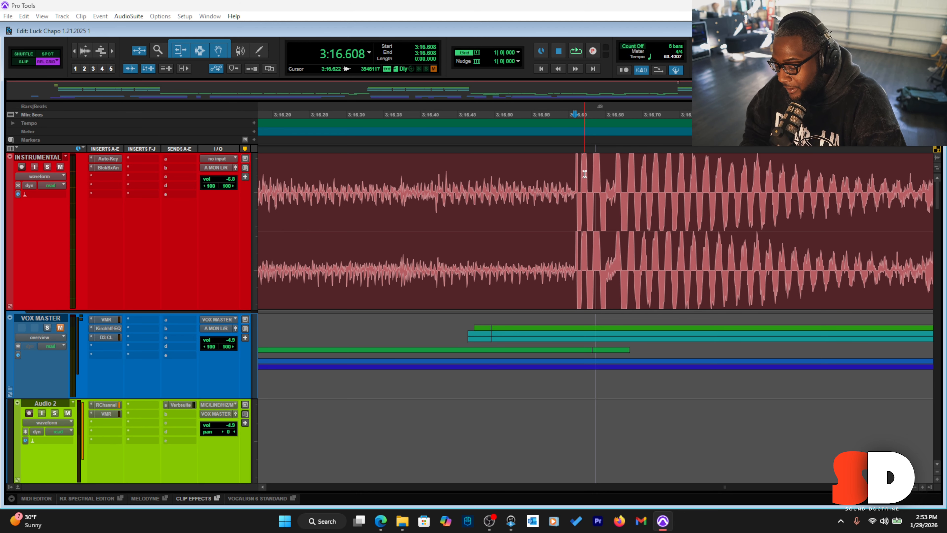
{"action": "key", "text": "ctrl+i"}
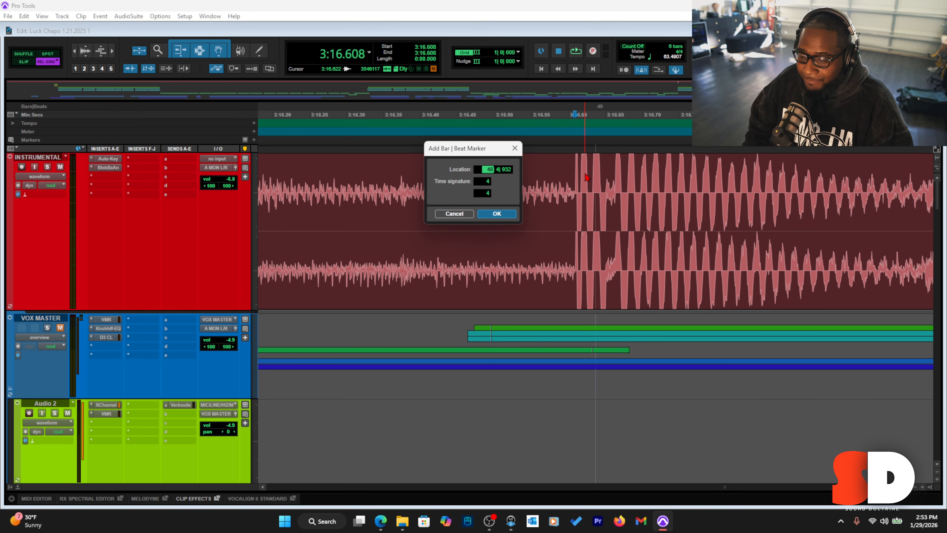
{"action": "left_click_drag", "start_coordinate": [485, 148], "coordinate": [501, 154]}
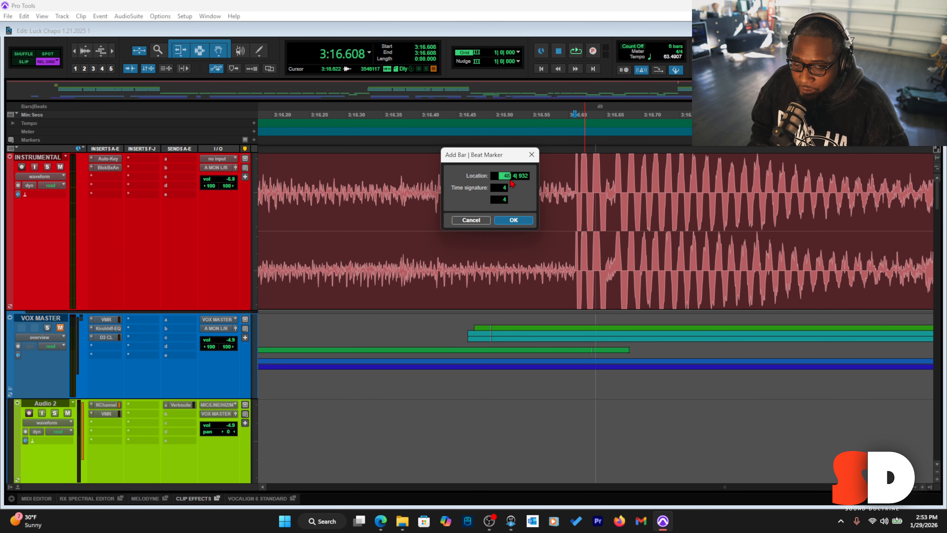
{"action": "left_click", "coordinate": [524, 177]}
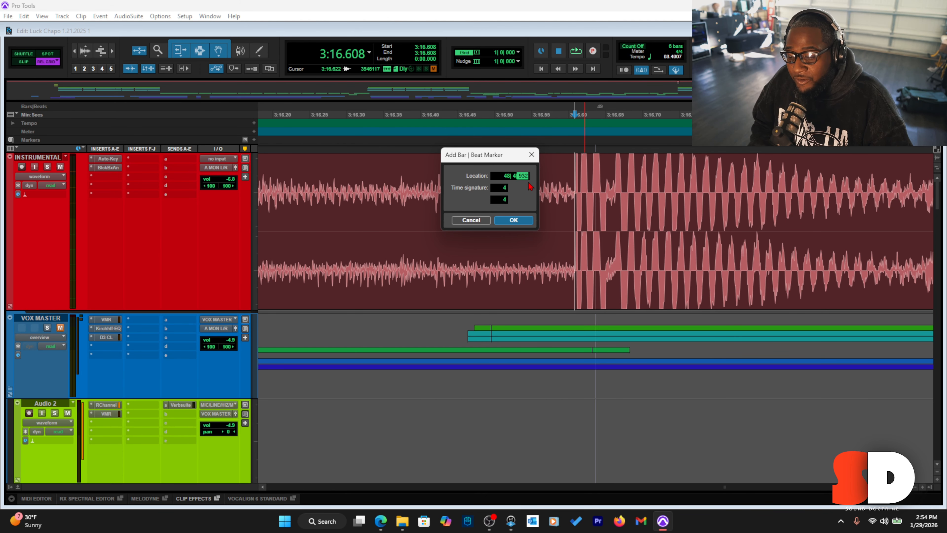
{"action": "left_click", "coordinate": [507, 176]}
{"action": "type", "text": "49"}
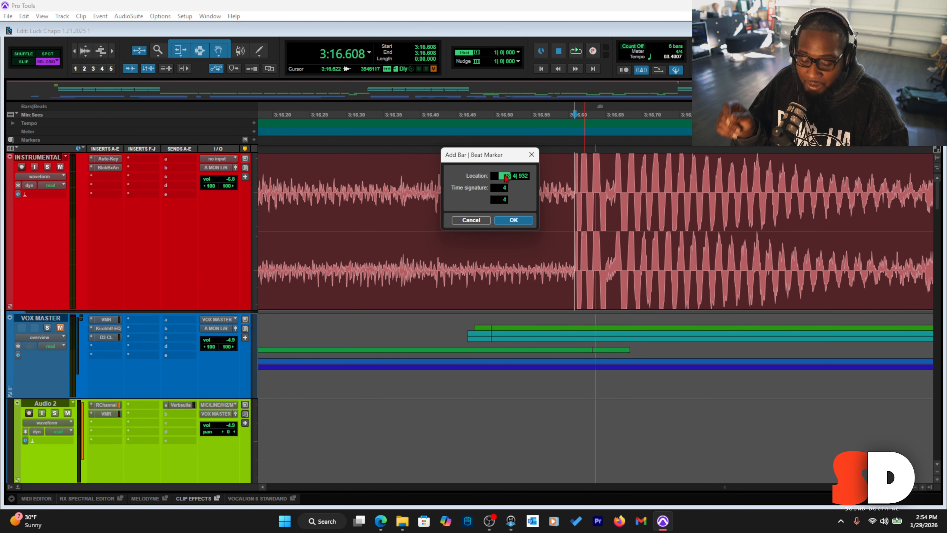
{"action": "key", "text": "Return"}
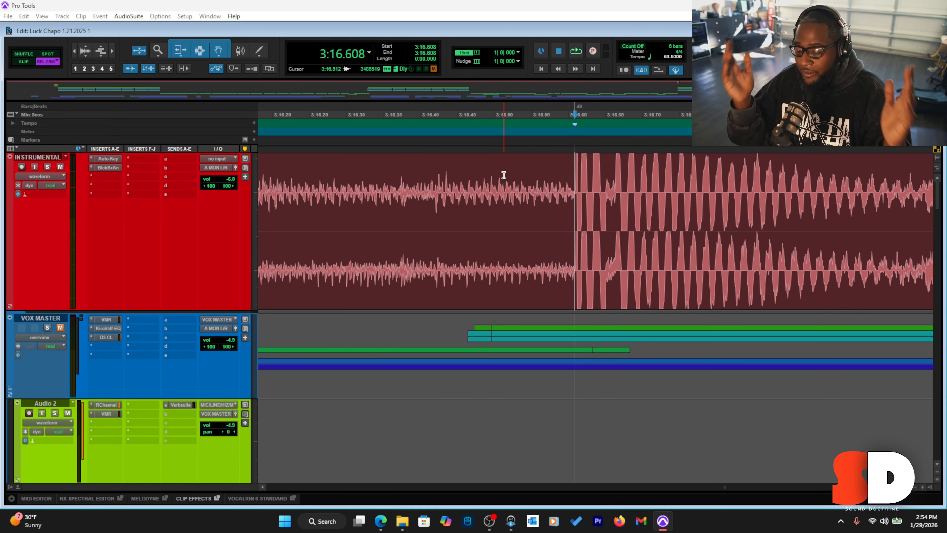
Audition the instrumental from bar 49 and from bar lines after it, including the one at 3:35.506, to check the adjusted grid
{"action": "key", "text": "r"}
{"action": "key", "text": "r"}
{"action": "key", "text": "r"}
{"action": "key", "text": "r"}
{"action": "key", "text": "r"}
{"action": "key", "text": "space"}
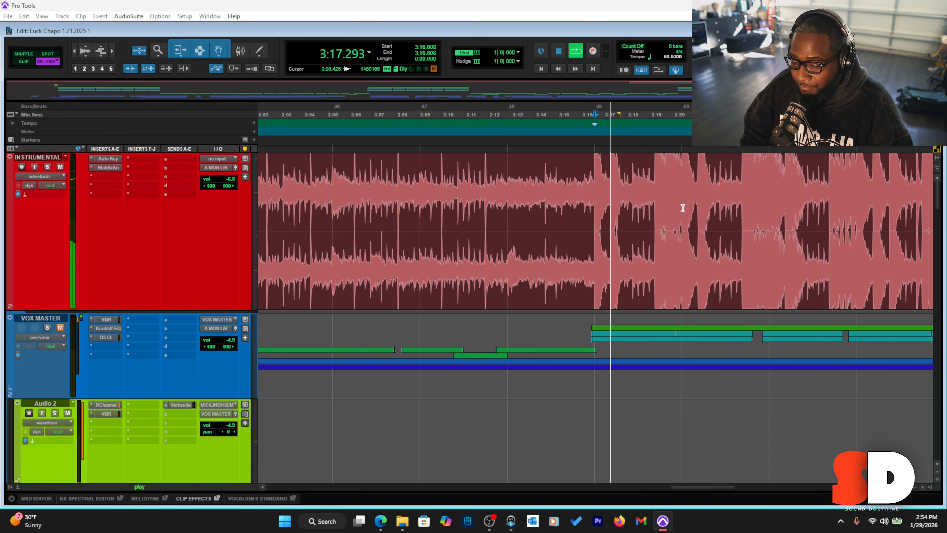
{"action": "left_click", "coordinate": [682, 175]}
{"action": "left_click", "coordinate": [770, 189]}
{"action": "key", "text": "r"}
{"action": "left_click", "coordinate": [814, 179]}
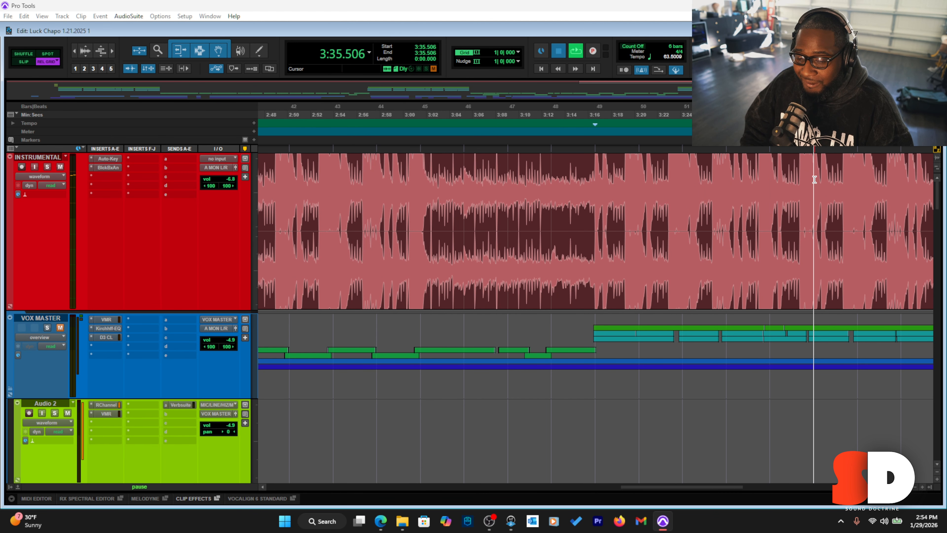
Audition the instrumental from several earlier bar lines and again from bar 49 at 3:16.608
{"action": "key", "text": "r"}
{"action": "left_click", "coordinate": [443, 194]}
{"action": "left_click", "coordinate": [355, 192]}
{"action": "left_click_drag", "start_coordinate": [317, 198], "coordinate": [255, 198]}
{"action": "left_click", "coordinate": [444, 188]}
{"action": "left_click", "coordinate": [552, 178]}
{"action": "left_click", "coordinate": [727, 186]}
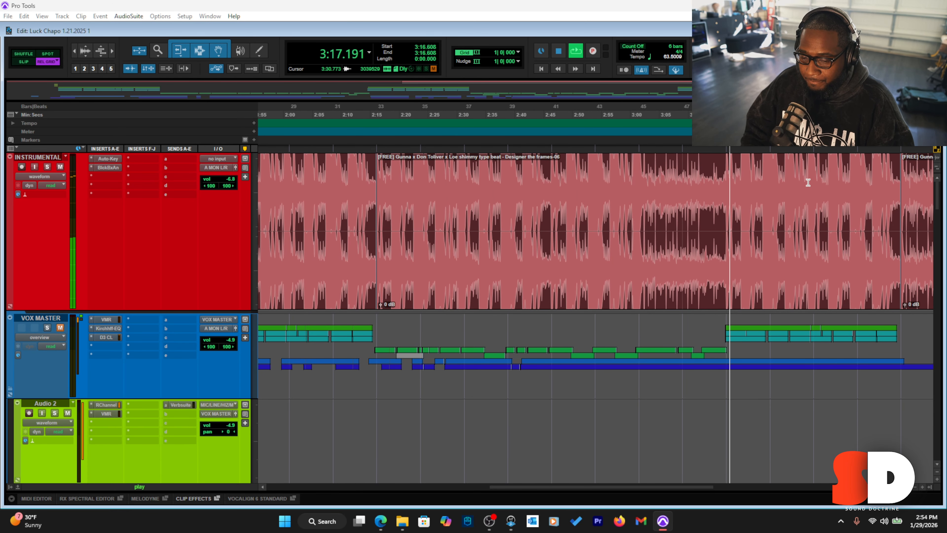
Stop playback and undo the bar 49 marker, the two-bar markers and their clip separation, back to the instrumental's separation at 0:18.974
{"action": "key", "text": "space"}
{"action": "key", "text": "ctrl+z"}
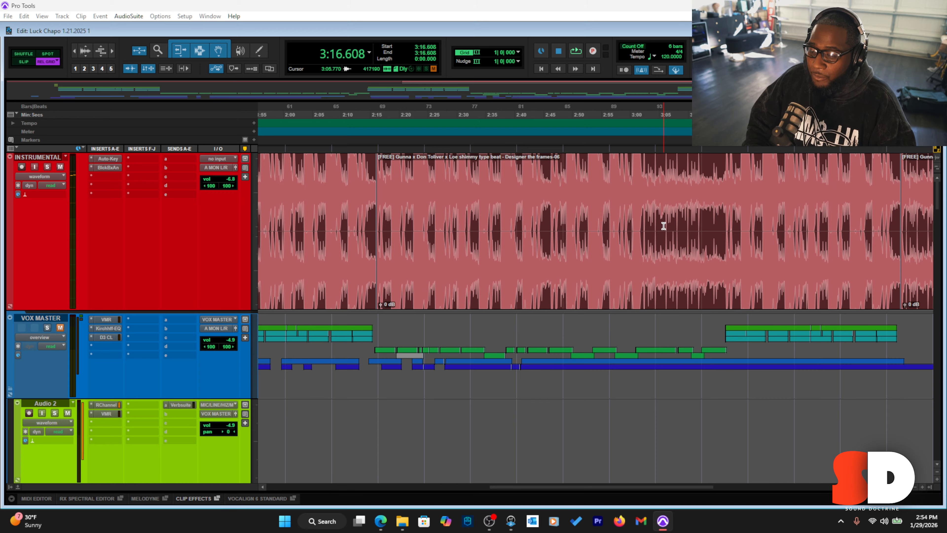
{"action": "left_click", "coordinate": [667, 223]}
{"action": "key", "text": "ctrl+z"}
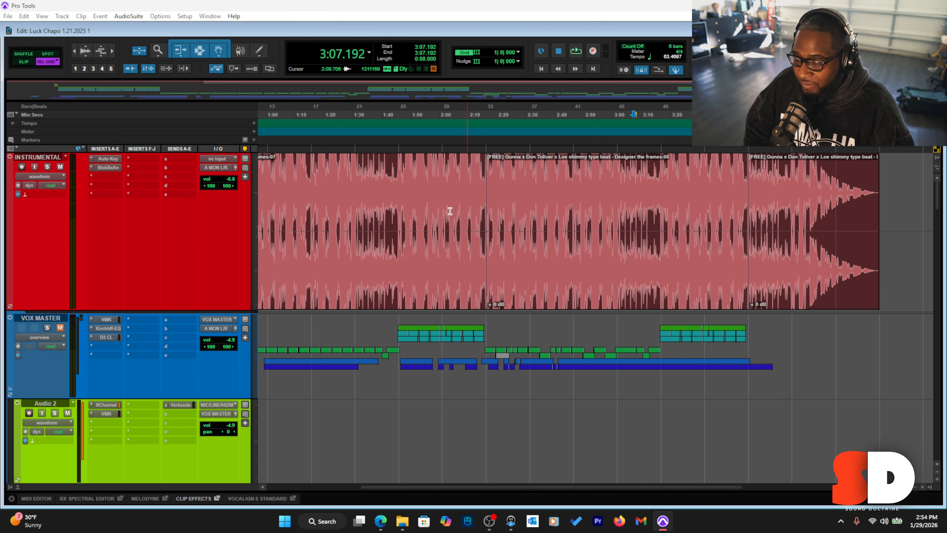
{"action": "key", "text": "ctrl+z"}
{"action": "key", "text": "ctrl+z"}
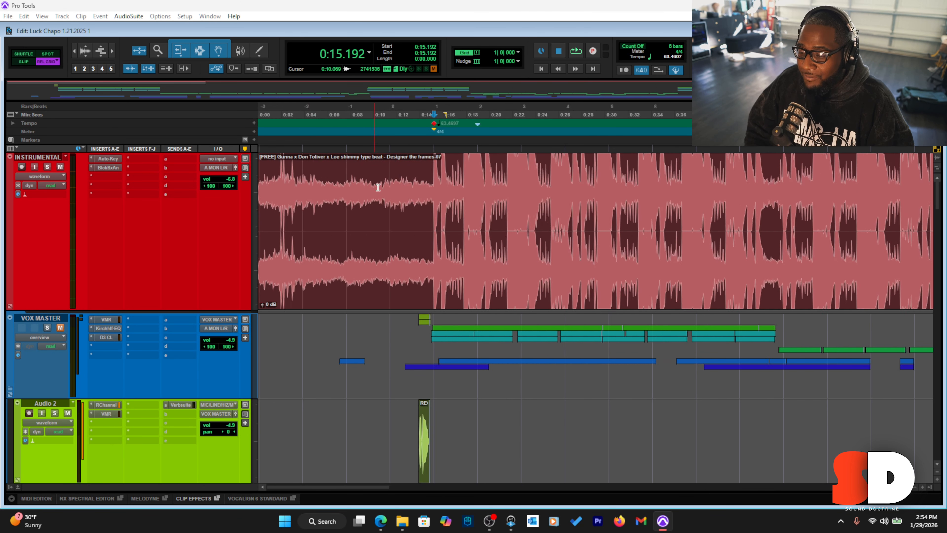
{"action": "key", "text": "ctrl+z"}
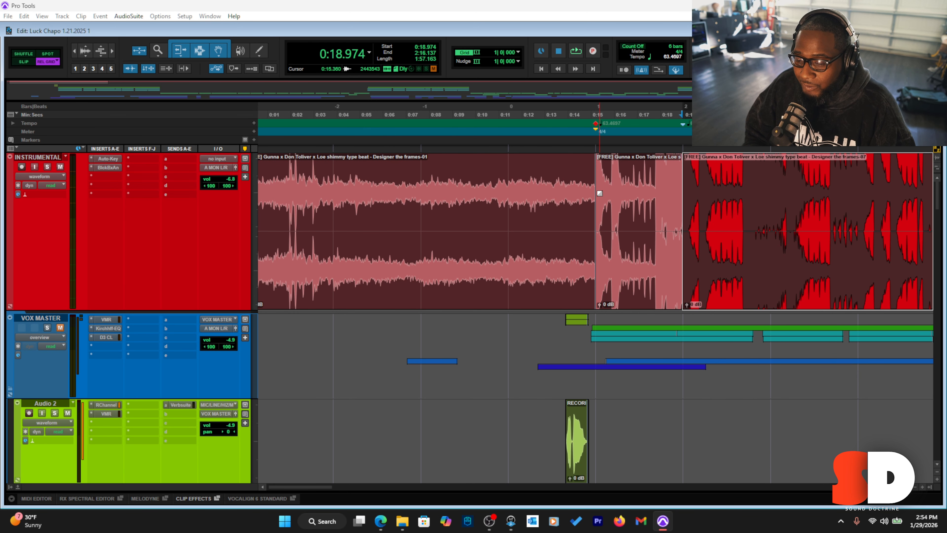
Delete the added tempo markers around the instrumental's first full bar
{"action": "left_click_drag", "start_coordinate": [599, 193], "coordinate": [614, 193]}
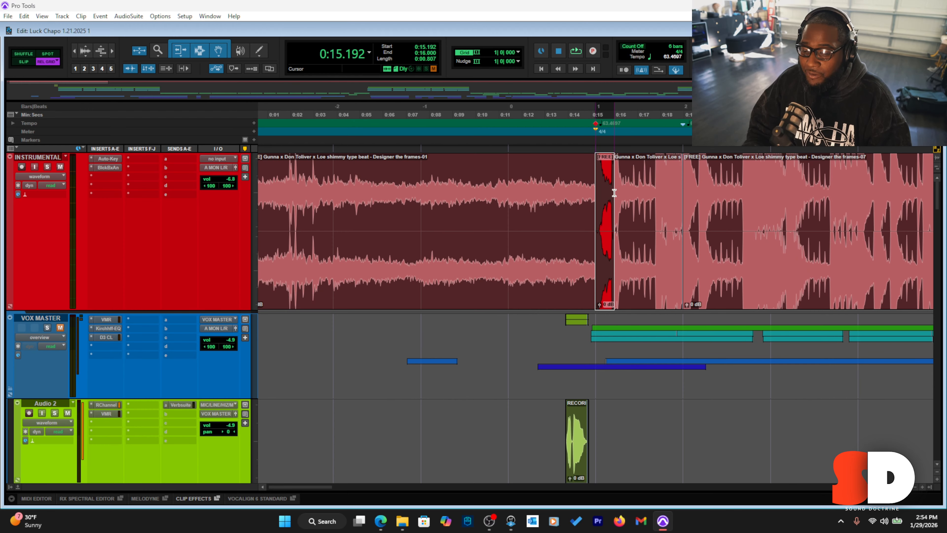
{"action": "left_click", "coordinate": [681, 140]}
{"action": "left_click", "coordinate": [684, 128], "text": "alt"}
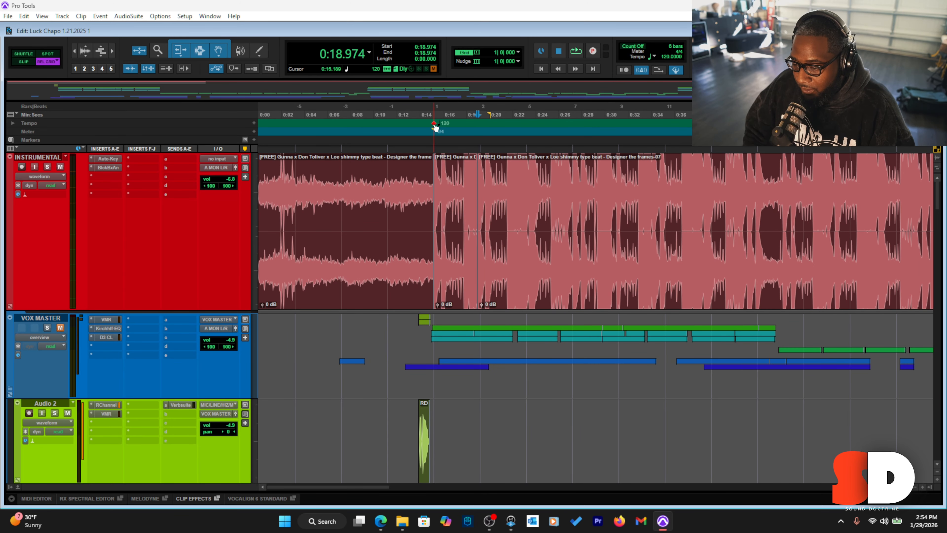
{"action": "left_click_drag", "start_coordinate": [434, 127], "coordinate": [177, 141]}
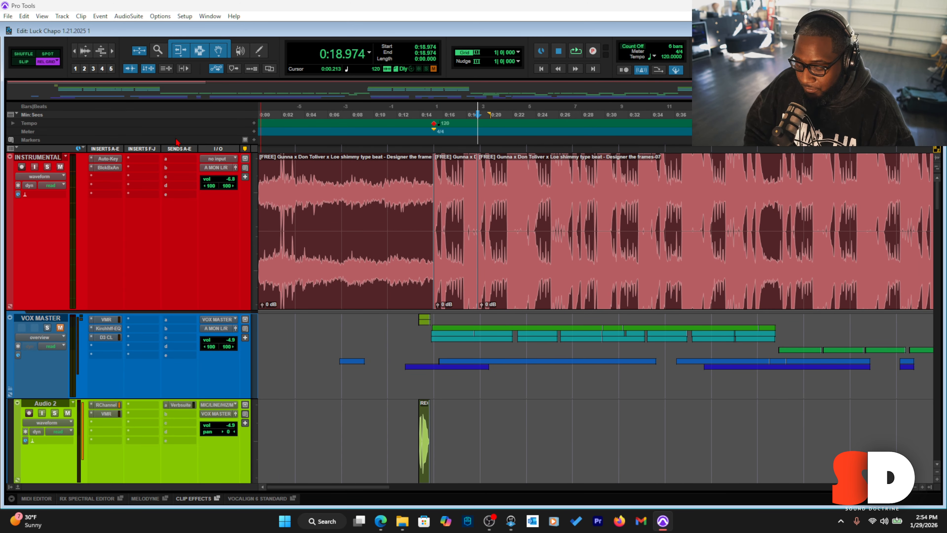
Select across the instrumental's opening clips and heal their separations into one continuous clip
{"action": "double_click", "coordinate": [449, 213]}
{"action": "double_click", "coordinate": [449, 213]}
{"action": "left_click_drag", "start_coordinate": [485, 211], "coordinate": [274, 231]}
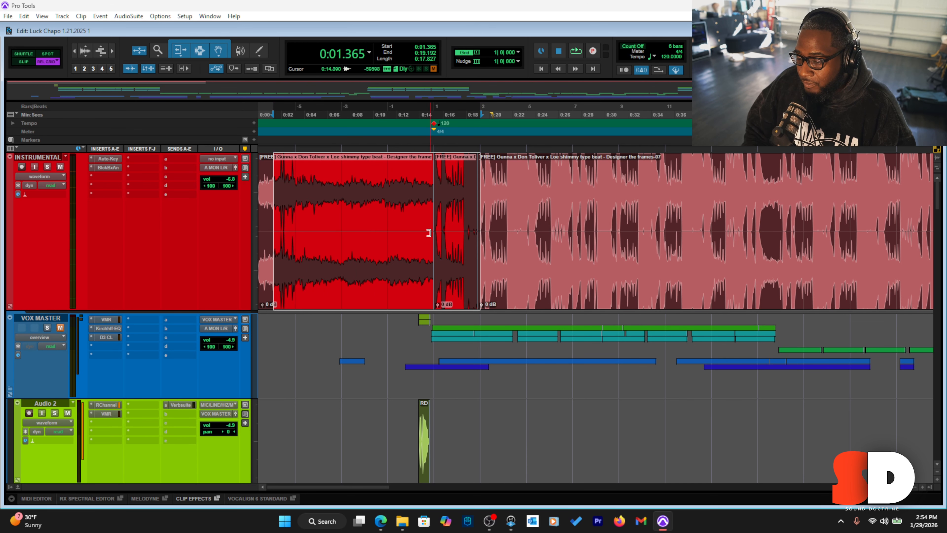
{"action": "triple_click", "coordinate": [484, 220]}
{"action": "key", "text": "ctrl+h"}
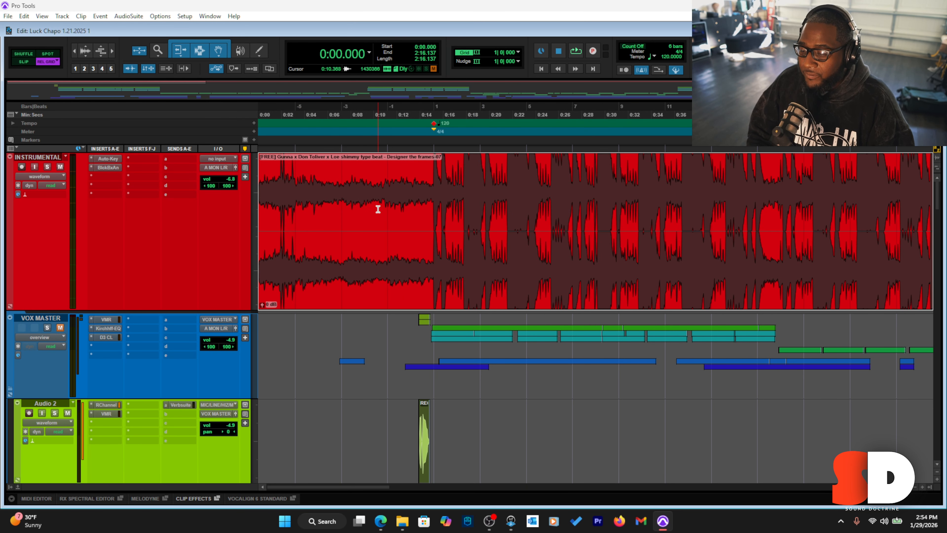
Move the edit cursor from 0:14.165 to the instrumental's first downbeat transient at 0:15.192 and audition it
{"action": "left_click", "coordinate": [421, 184]}
{"action": "key", "text": "ctrl+]"}
{"action": "key", "text": "ctrl+]"}
{"action": "key", "text": "ctrl+]"}
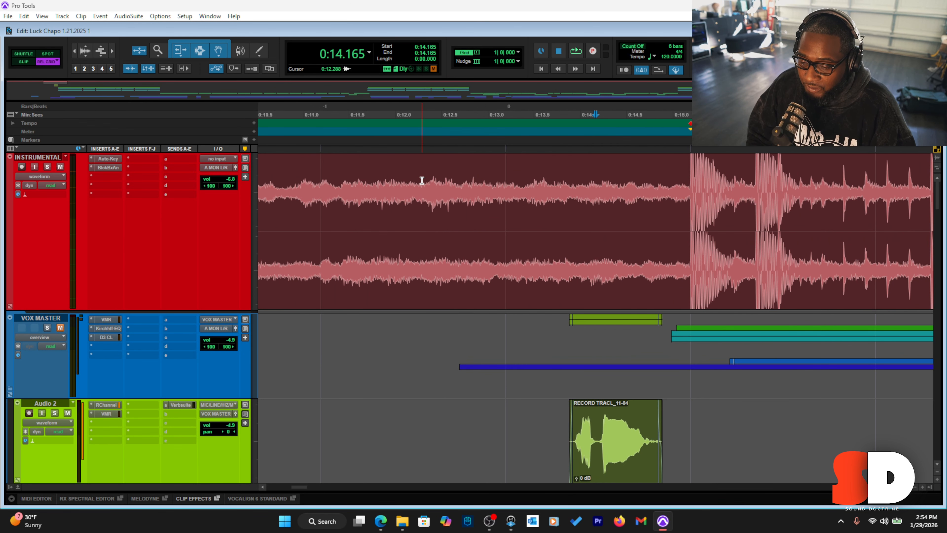
{"action": "key", "text": "space"}
{"action": "key", "text": "space"}
{"action": "key", "text": "space"}
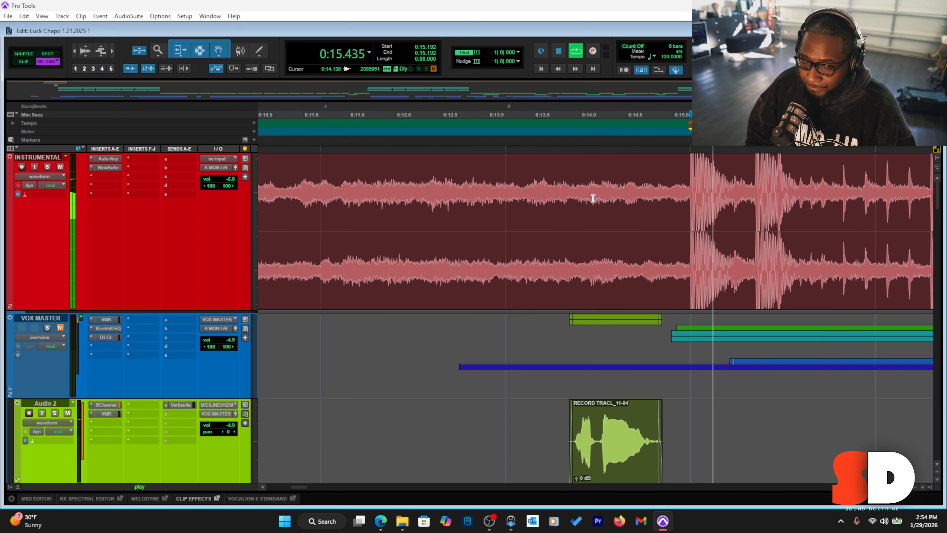
{"action": "key", "text": "space"}
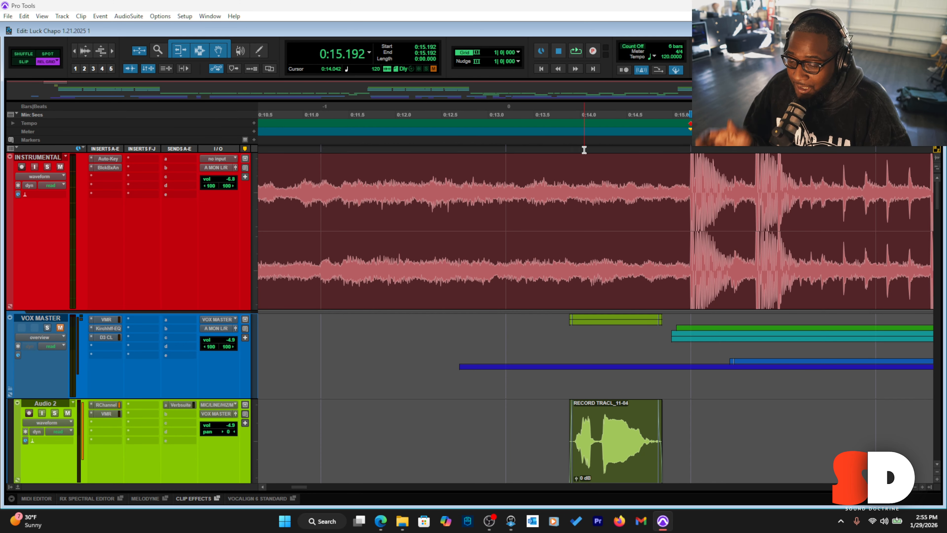
Locate the 0:15.192 transient again from 0:14.384 and 0:13.370, and audition the instrumental from it
{"action": "left_click", "coordinate": [615, 168]}
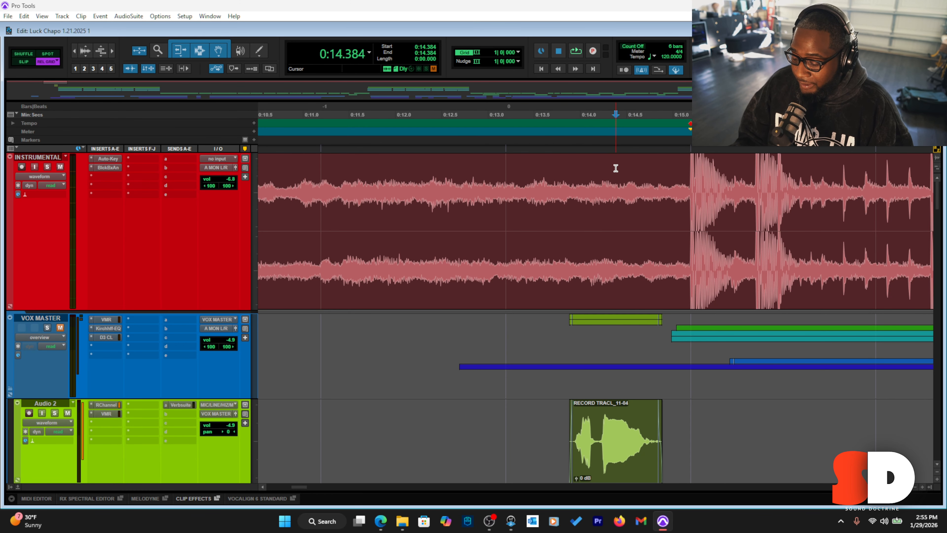
{"action": "key", "text": "space"}
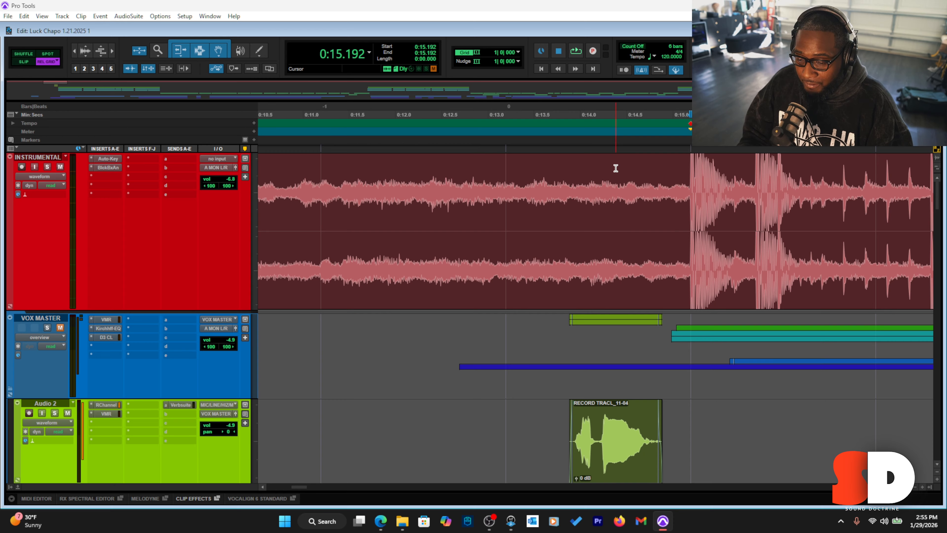
{"action": "left_click", "coordinate": [522, 169]}
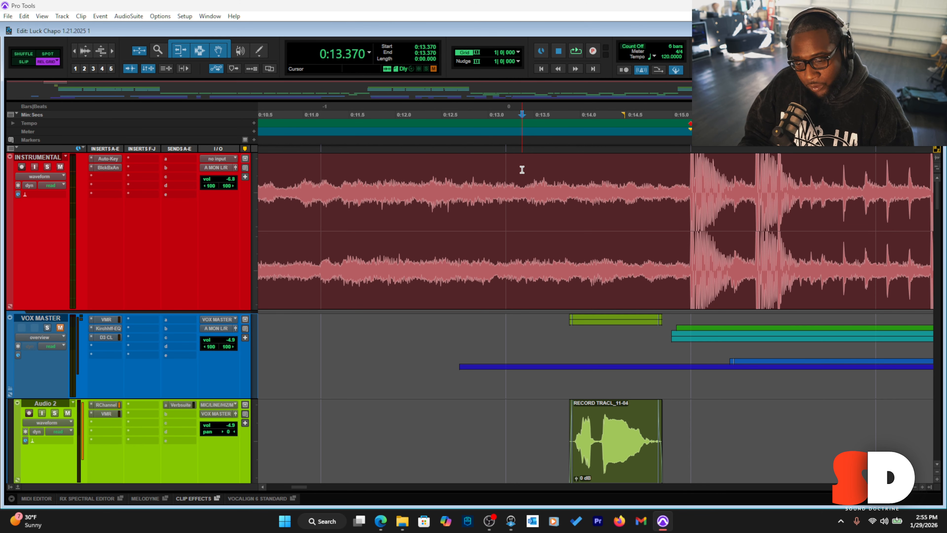
{"action": "key", "text": "space"}
{"action": "key", "text": "space"}
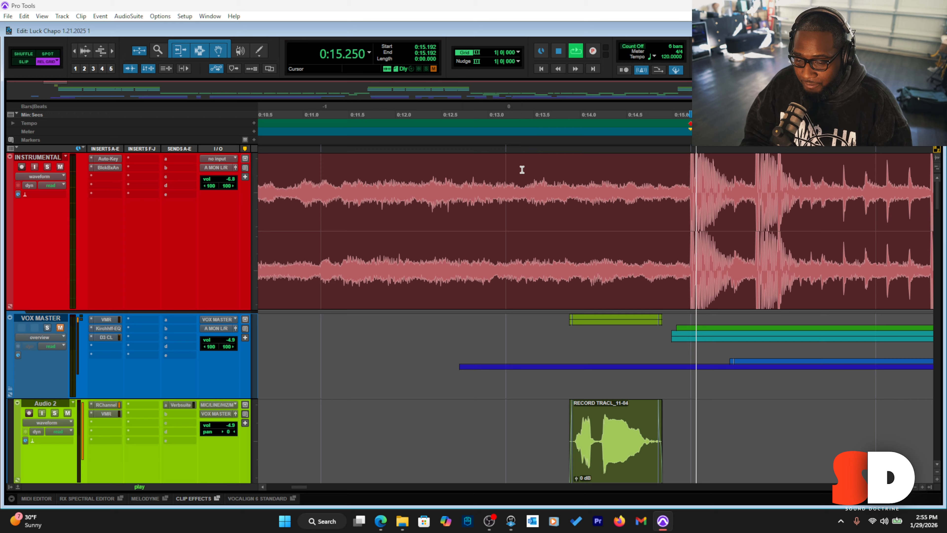
{"action": "key", "text": "space"}
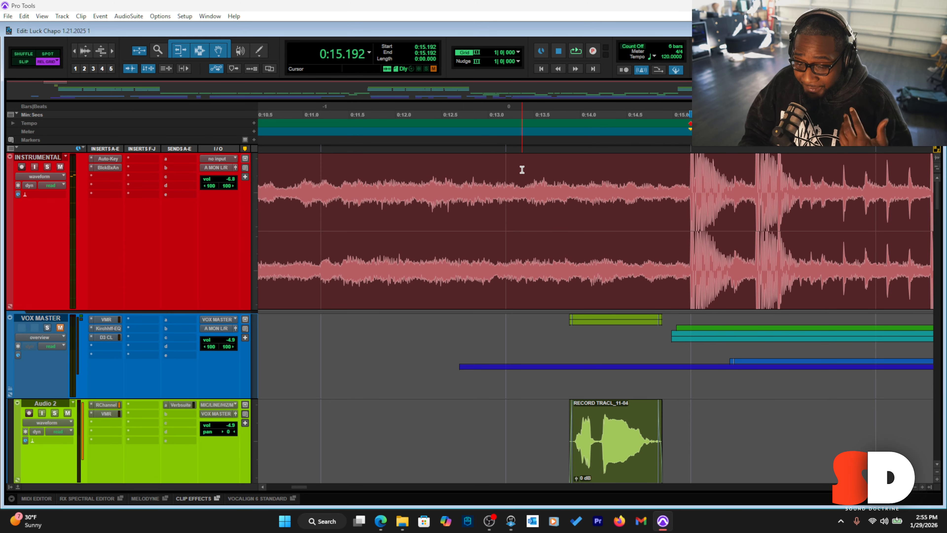
Separate the instrumental clip at the 0:15.192 downbeat and play it from there
{"action": "key", "text": "r"}
{"action": "key", "text": "r"}
{"action": "key", "text": "r"}
{"action": "key", "text": "t"}
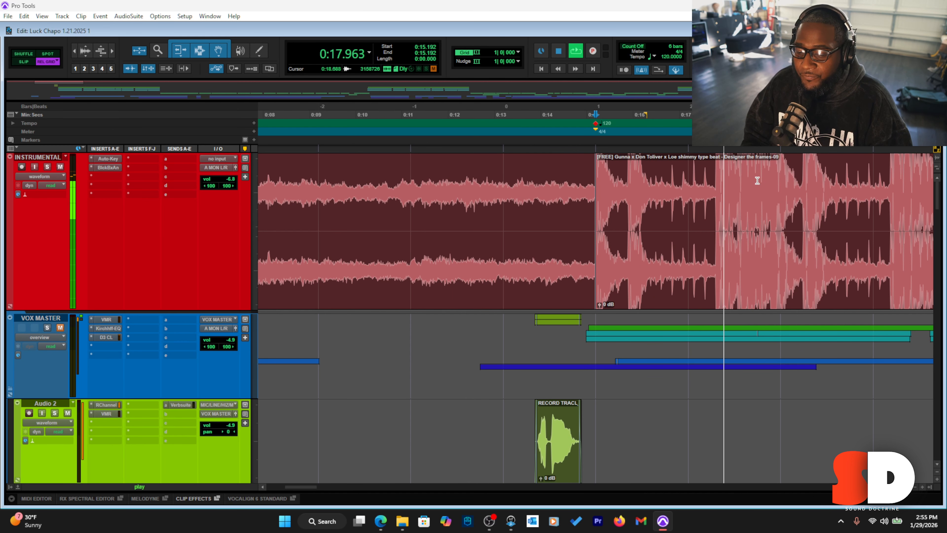
Find the next downbeat transient after 0:18.560 and separate the instrumental clip there at 0:18.974
{"action": "left_click", "coordinate": [751, 174]}
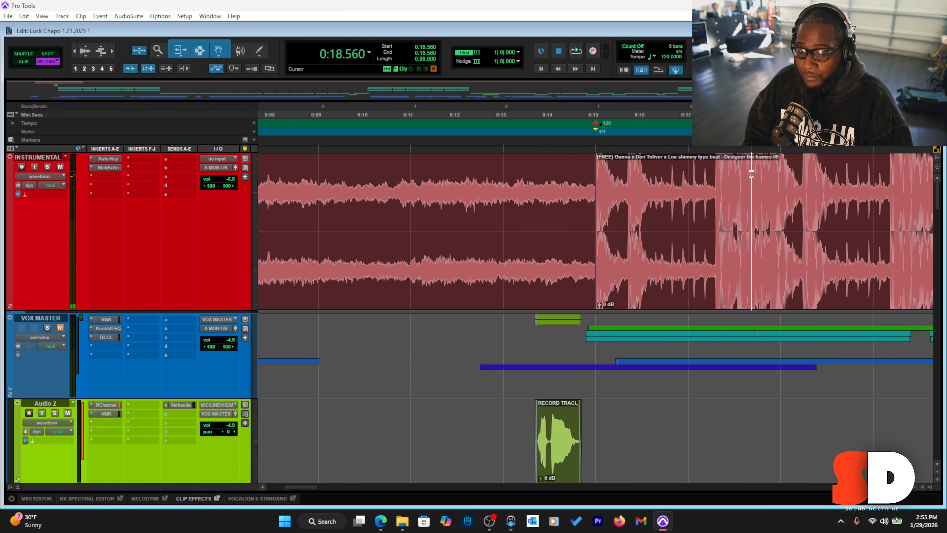
{"action": "key", "text": "space"}
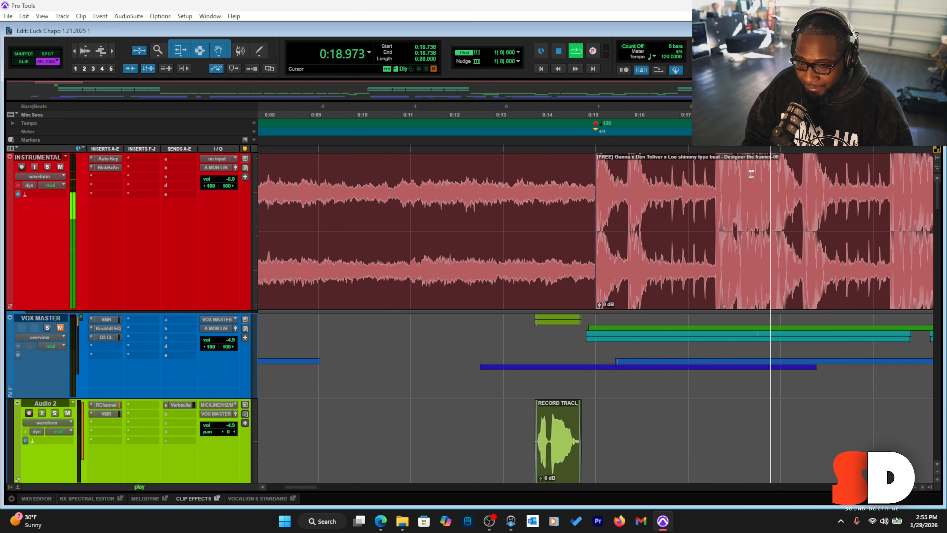
{"action": "key", "text": "space"}
{"action": "key", "text": "ctrl+e"}
Select the clip from 0:15.192 to 0:18.974 and add 4/4 bar/beat markers at 1|1|000 and 2|1|000
{"action": "double_click", "coordinate": [684, 172]}
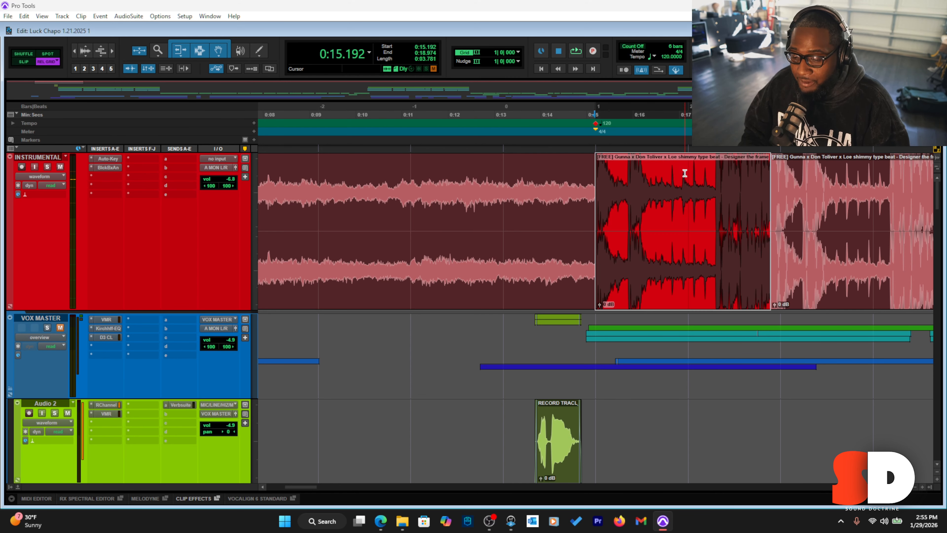
{"action": "key", "text": "ctrl+i"}
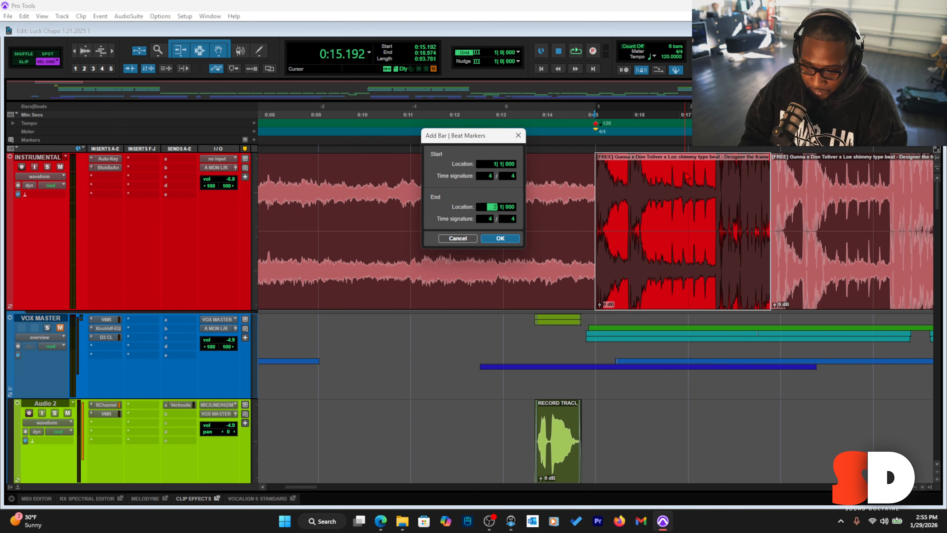
{"action": "key", "text": "Return"}
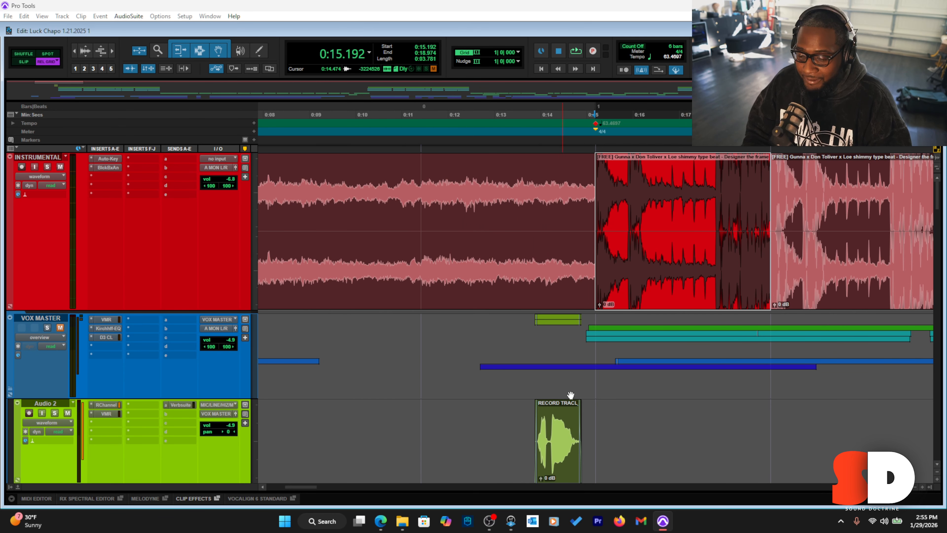
Check the new grid against the later sections and place the edit cursor near bar 49, at 3:16.696
{"action": "left_click", "coordinate": [600, 417]}
{"action": "key", "text": "ctrl+["}
{"action": "key", "text": "ctrl+["}
{"action": "key", "text": "ctrl+["}
{"action": "key", "text": "ctrl+["}
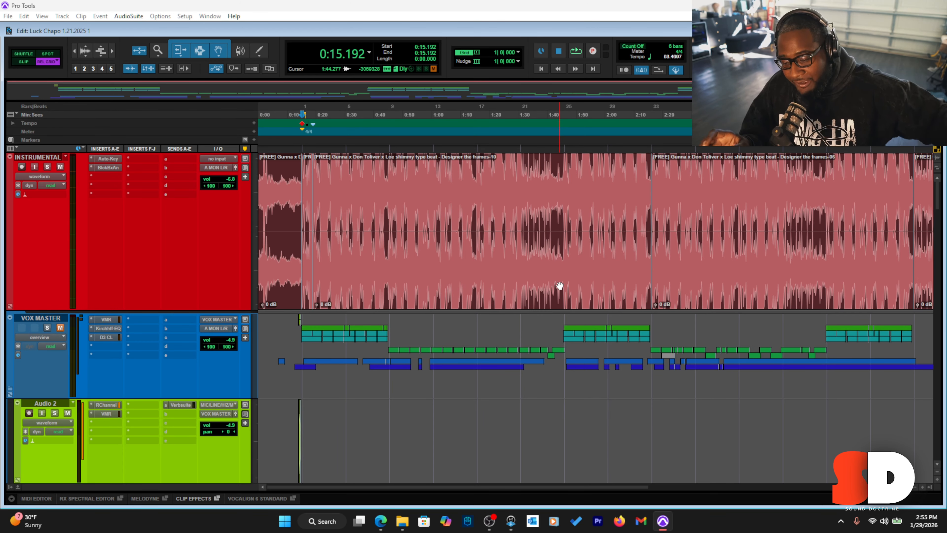
{"action": "scroll", "coordinate": [634, 261], "scroll_direction": "right", "scroll_amount": 10}
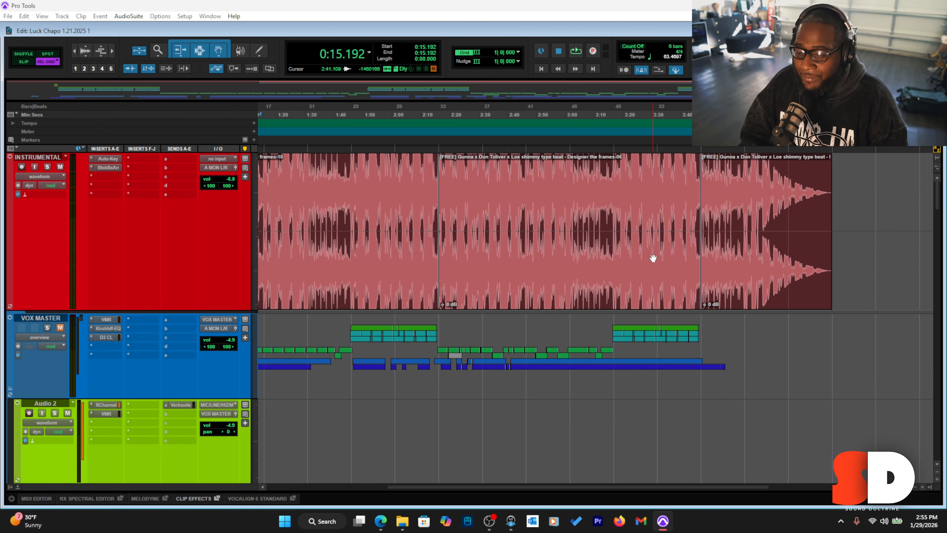
{"action": "left_click", "coordinate": [542, 178]}
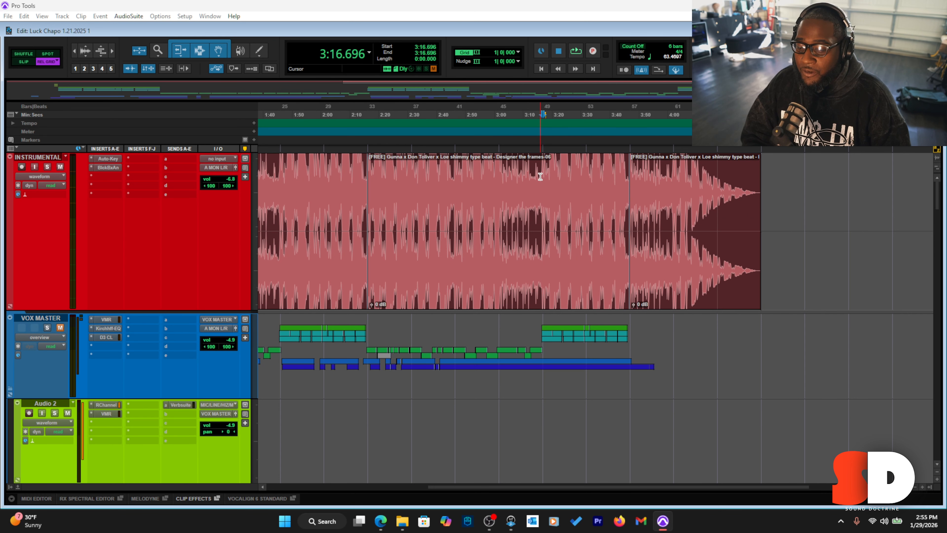
Move the edit cursor to the downbeat transient at 3:16.608 and separate the instrumental clip there
{"action": "key", "text": "ctrl+]"}
{"action": "key", "text": "ctrl+]"}
{"action": "key", "text": "ctrl+]"}
{"action": "key", "text": "ctrl+]"}
{"action": "key", "text": "ctrl+]"}
{"action": "key", "text": "ctrl+]"}
{"action": "key", "text": "ctrl+]"}
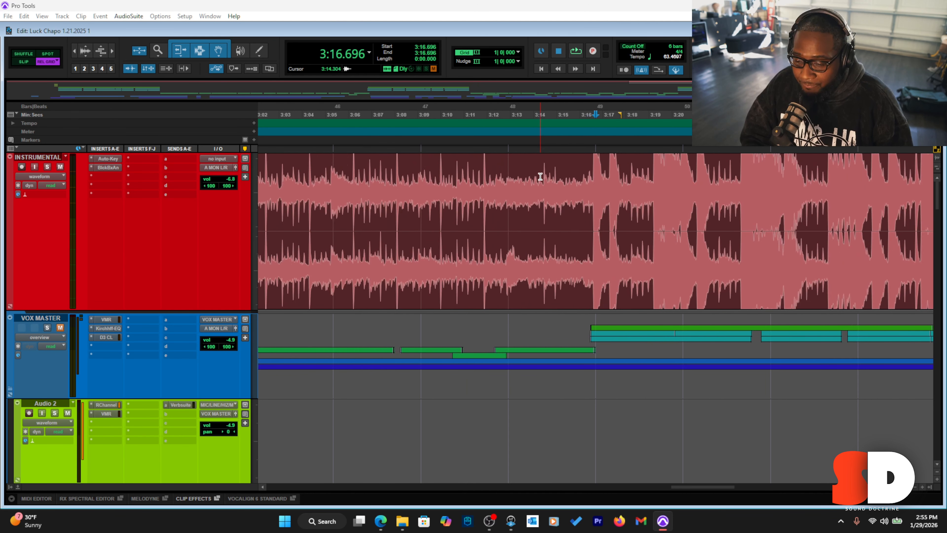
{"action": "key", "text": "ctrl+]"}
{"action": "left_click_drag", "start_coordinate": [595, 180], "coordinate": [528, 186]}
{"action": "left_click", "coordinate": [414, 184]}
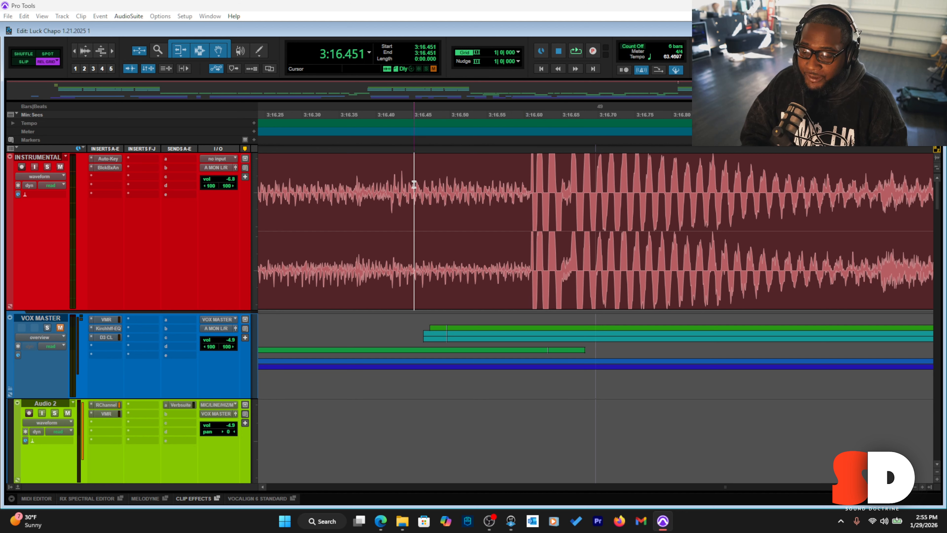
{"action": "key", "text": "Tab"}
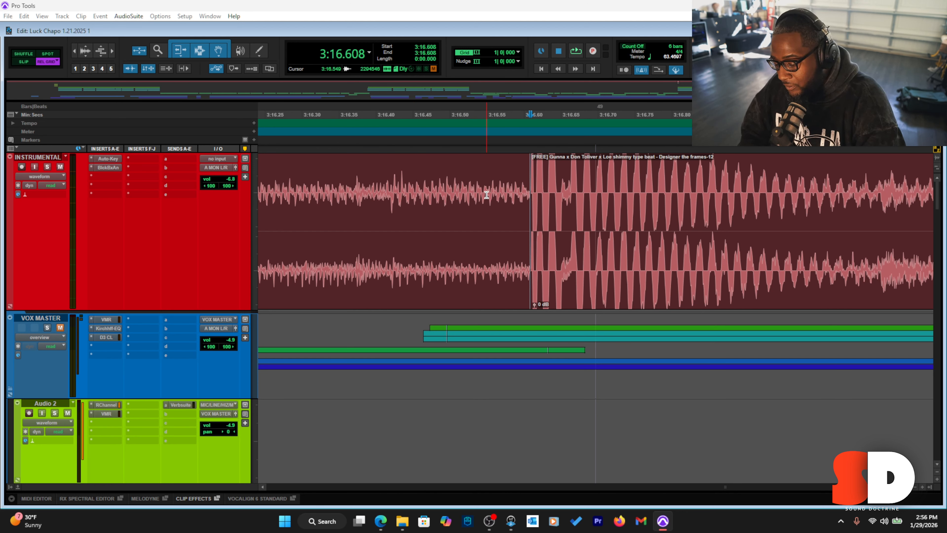
Add a 4/4 bar/beat marker for 49|1|000 at the 3:16.608 downbeat
{"action": "key", "text": "ctrl+i"}
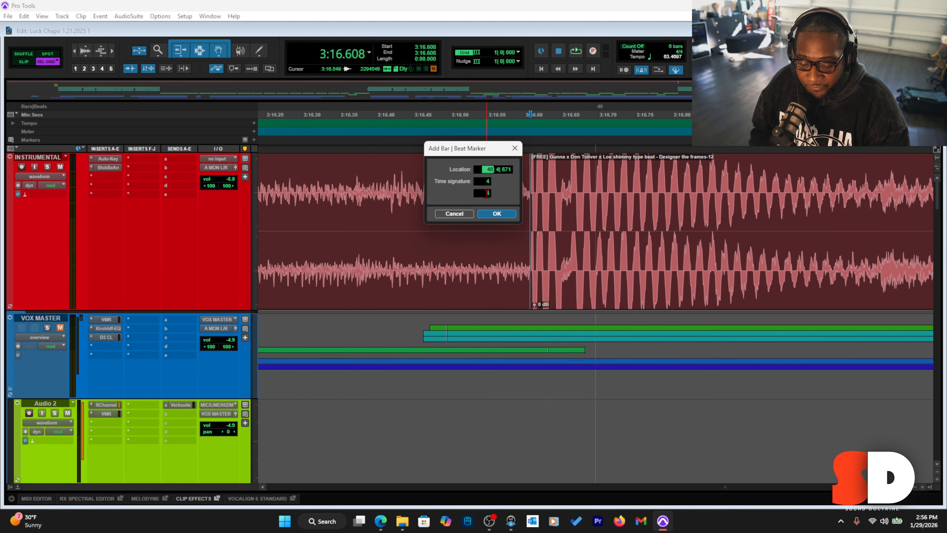
{"action": "left_click", "coordinate": [461, 214]}
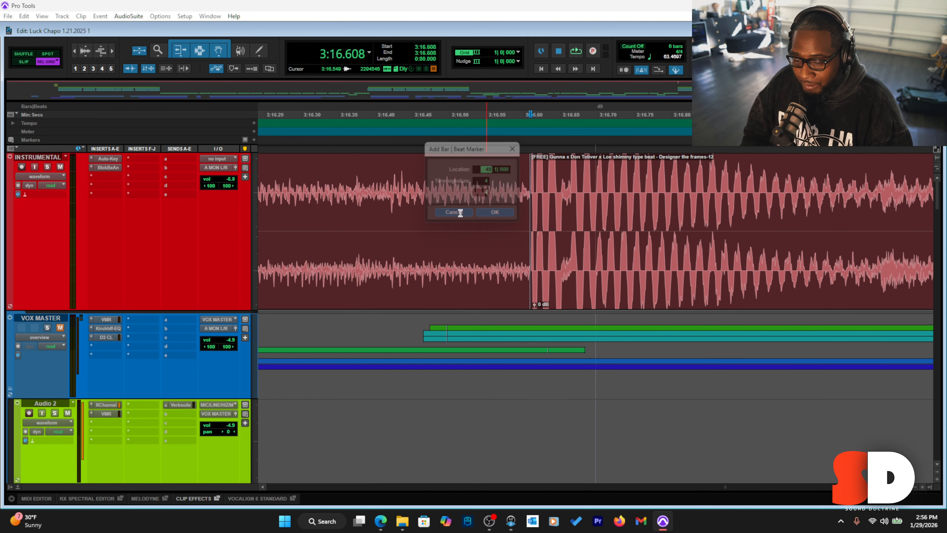
{"action": "key", "text": "ctrl+i"}
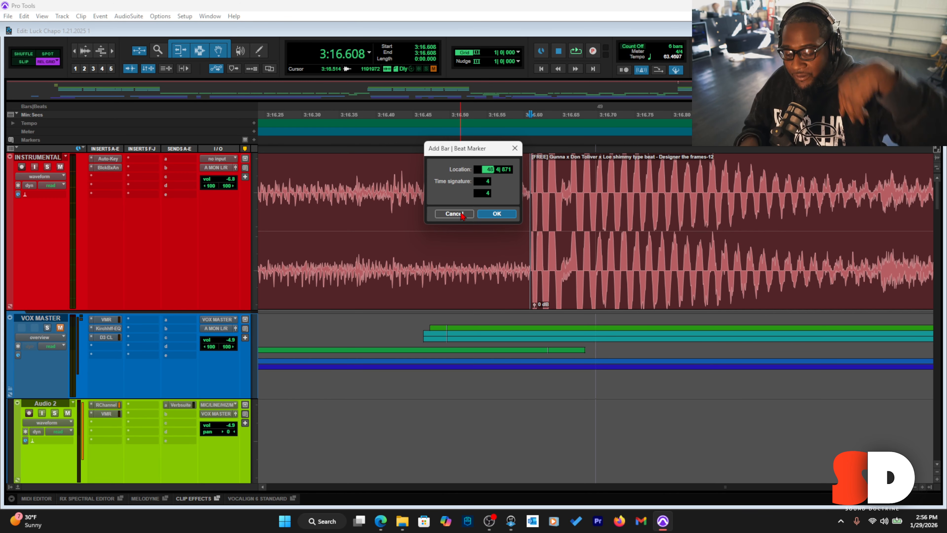
{"action": "key", "text": "Return"}
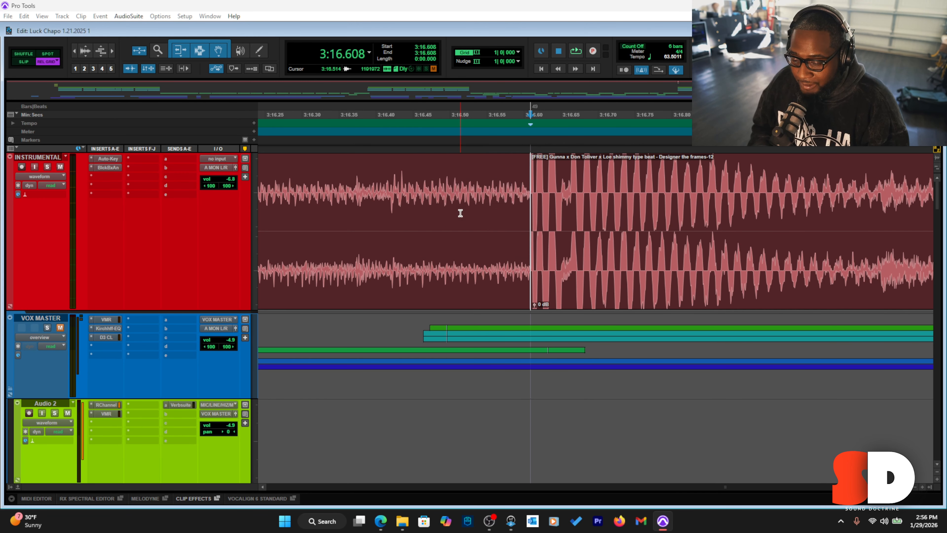
Audition the instrumental from bar 49 and examine how the surrounding bar lines fit its waveform
{"action": "key", "text": "space"}
{"action": "key", "text": "space"}
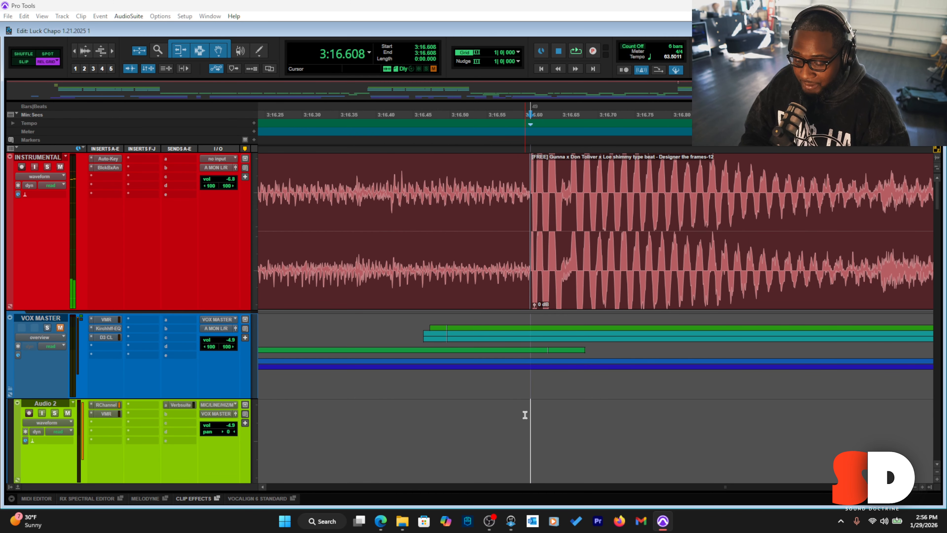
{"action": "key", "text": "ctrl+bracketleft"}
{"action": "key", "text": "ctrl+bracketleft"}
{"action": "key", "text": "ctrl+bracketleft"}
{"action": "key", "text": "ctrl+bracketleft"}
{"action": "key", "text": "ctrl+bracketleft"}
{"action": "key", "text": "ctrl+bracketleft"}
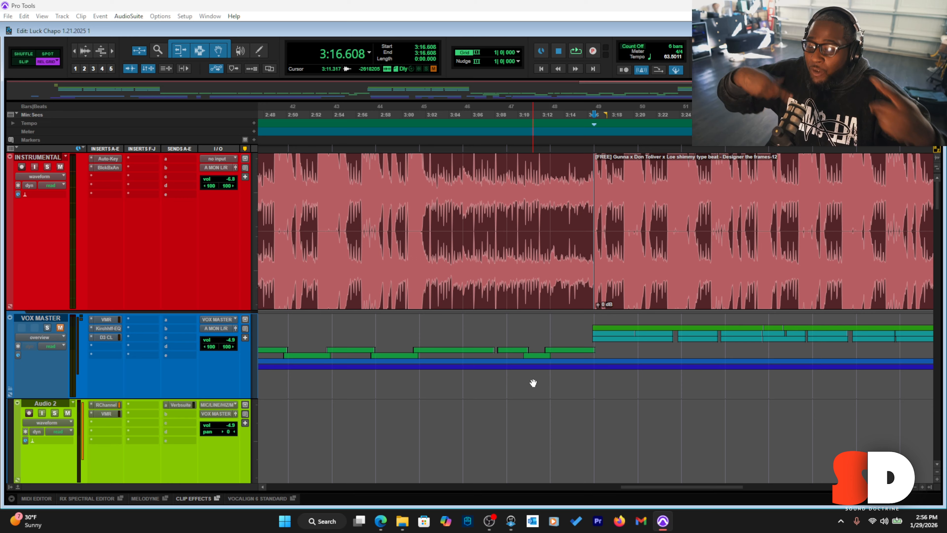
{"action": "key", "text": "r"}
{"action": "key", "text": "r"}
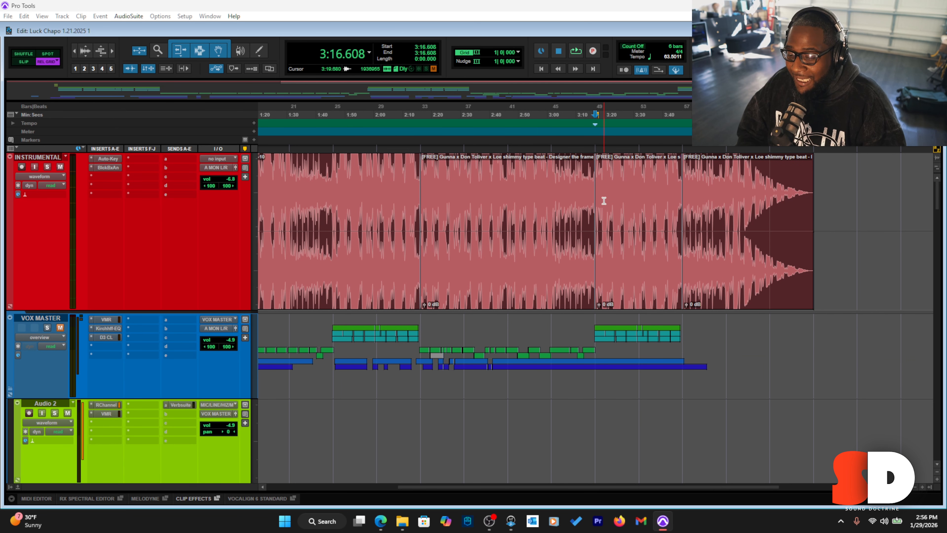
Undo the added bar/beat markers and instrumental separations, back to the single cut at 0:15.192
{"action": "left_click_drag", "start_coordinate": [414, 176], "coordinate": [130, 208]}
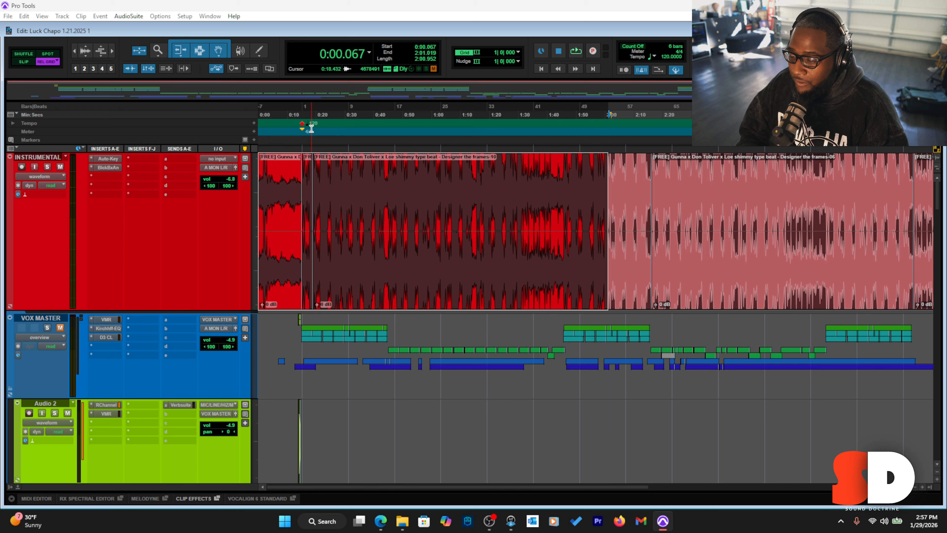
{"action": "key", "text": "ctrl+z"}
Move the song start marker from the 0:15.192 downbeat to the beginning of the session at 0:00
{"action": "left_click", "coordinate": [319, 182]}
{"action": "key", "text": "t"}
{"action": "key", "text": "t"}
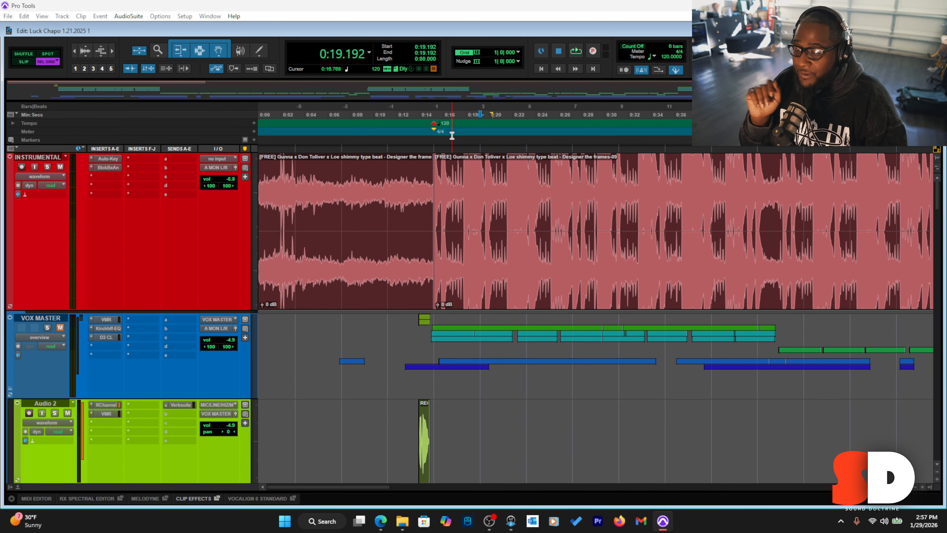
{"action": "left_click_drag", "start_coordinate": [437, 125], "coordinate": [156, 127]}
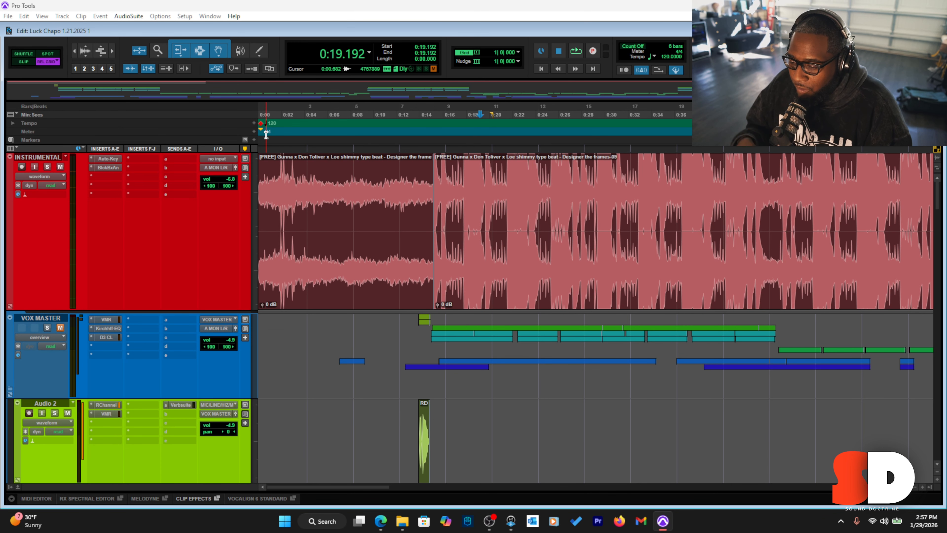
Rejoin the instrumental's opening clips, and separate the rejoined clip again at the 0:15.192 downbeat
{"action": "left_click_drag", "start_coordinate": [438, 212], "coordinate": [130, 205]}
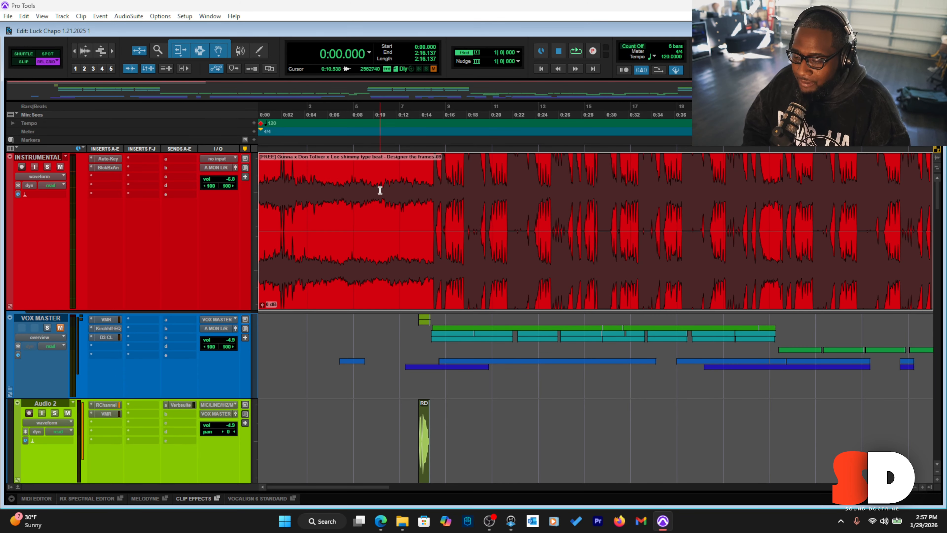
{"action": "left_click", "coordinate": [425, 173]}
{"action": "left_click", "coordinate": [429, 172]}
{"action": "left_click", "coordinate": [434, 173]}
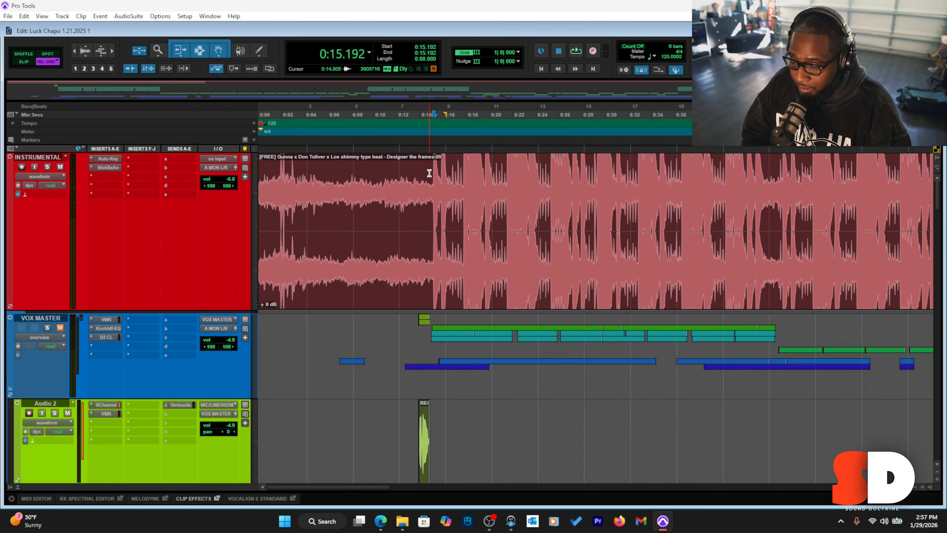
{"action": "key", "text": "ctrl+e"}
Audition the instrumental from the 0:15.192 cut and separate it again at the downbeat at 0:18.974
{"action": "key", "text": "space"}
{"action": "key", "text": "ctrl+bracketright"}
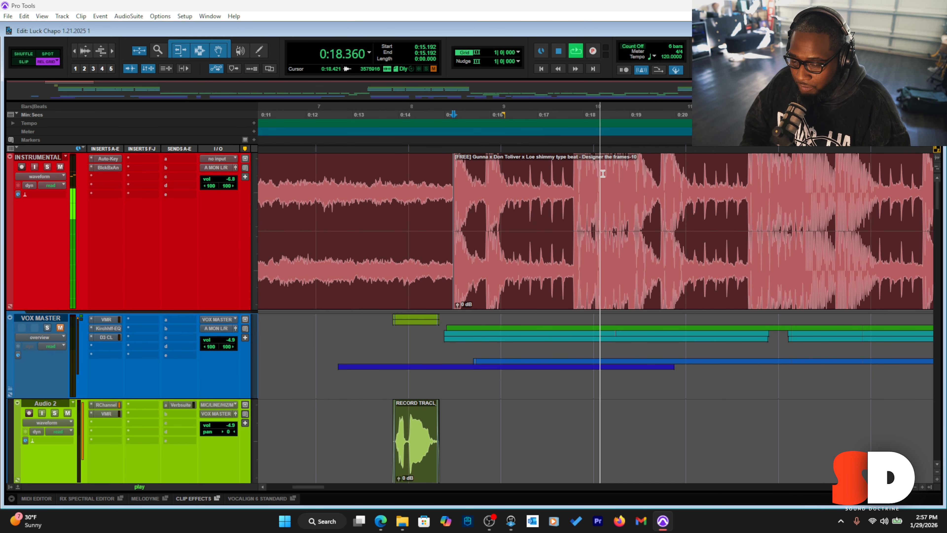
{"action": "key", "text": "space"}
{"action": "key", "text": "Caps_Lock"}
{"action": "key", "text": "ctrl+e"}
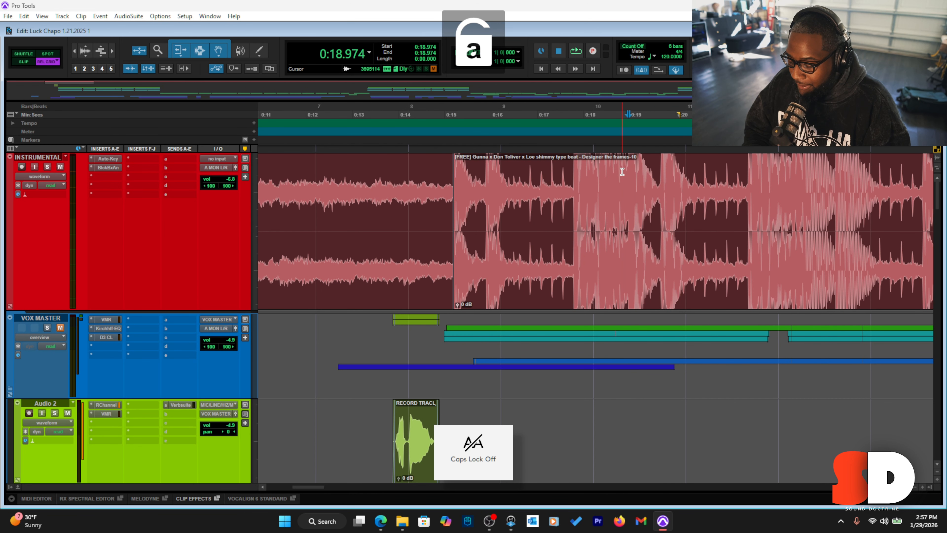
Add 4/4 bar/beat markers to the clip between 0:15.192 and 0:18.974, making it one bar that starts at 1|1|000
{"action": "double_click", "coordinate": [548, 175]}
{"action": "key", "text": "ctrl+i"}
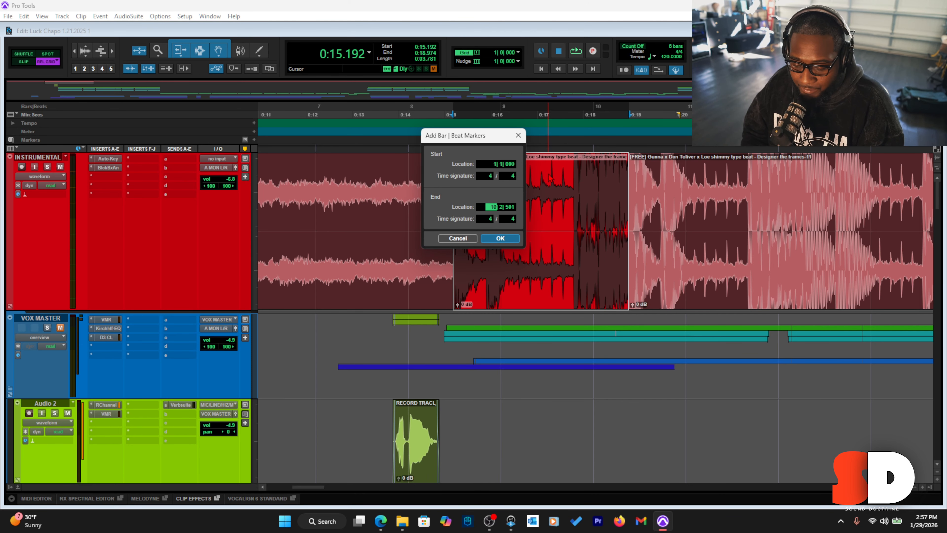
{"action": "key", "text": "Return"}
Add a 4/4 bar/beat marker for bar 49 on the instrumental's downbeat at 3:16.608
{"action": "key", "text": "ctrl+["}
{"action": "key", "text": "ctrl+["}
{"action": "key", "text": "ctrl+["}
{"action": "key", "text": "ctrl+["}
{"action": "key", "text": "ctrl+["}
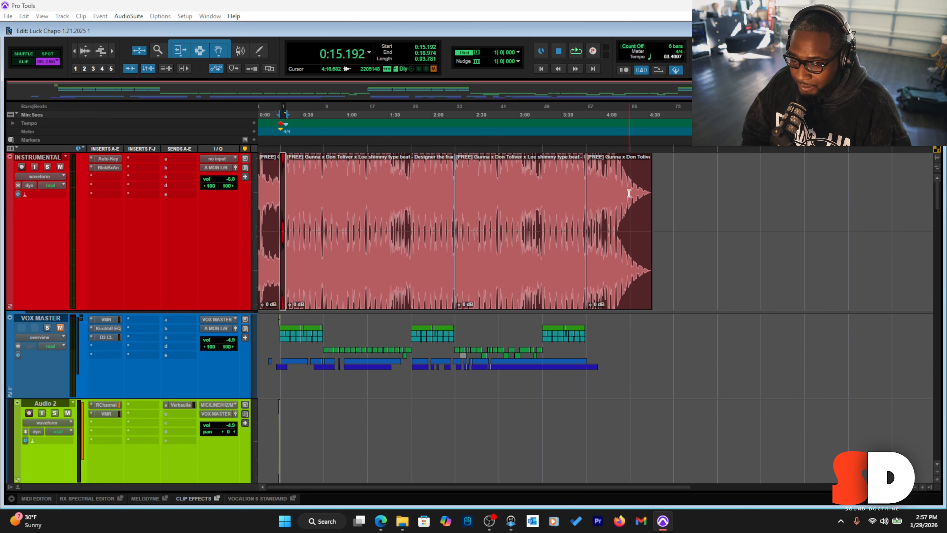
{"action": "left_click", "coordinate": [543, 173]}
{"action": "key", "text": "ctrl+]"}
{"action": "key", "text": "ctrl+]"}
{"action": "key", "text": "ctrl+]"}
{"action": "key", "text": "ctrl+]"}
{"action": "key", "text": "ctrl+]"}
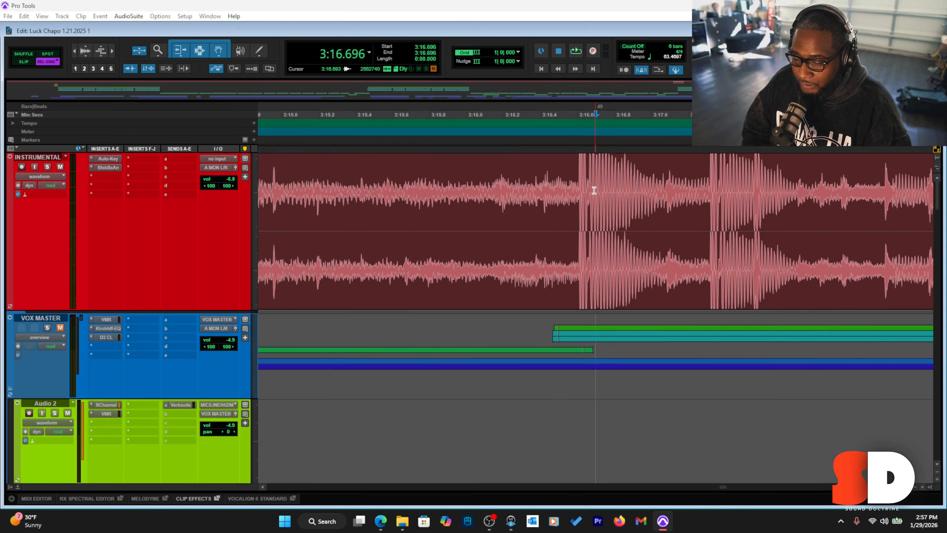
{"action": "left_click", "coordinate": [569, 185]}
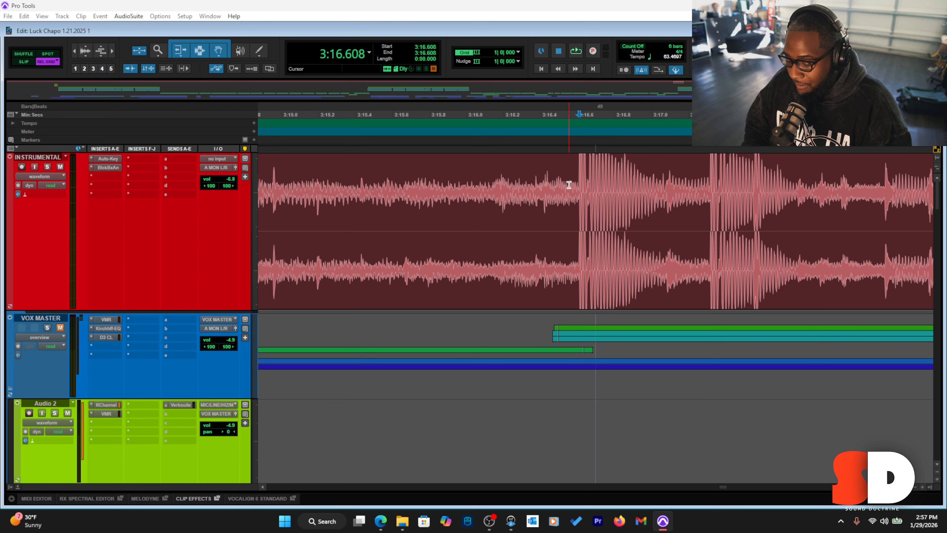
{"action": "key", "text": "ctrl+i"}
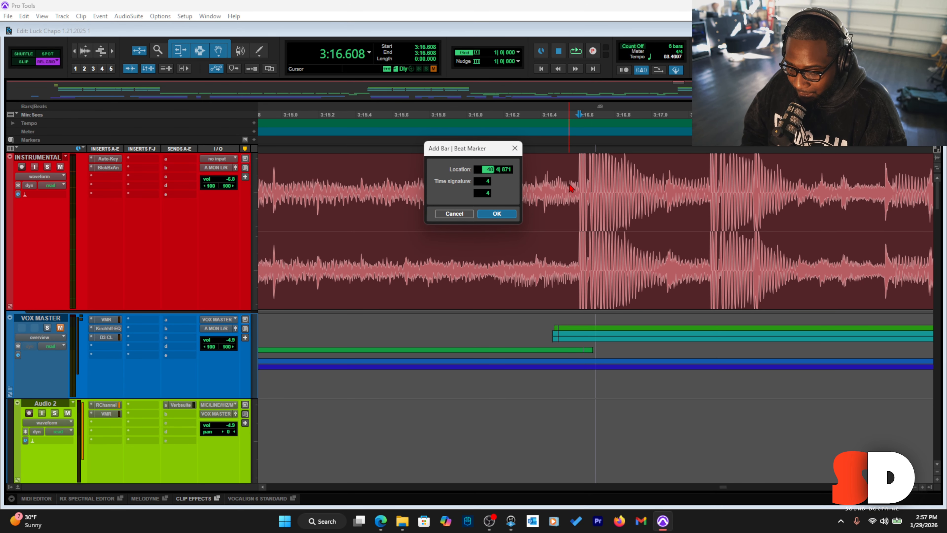
{"action": "key", "text": "Return"}
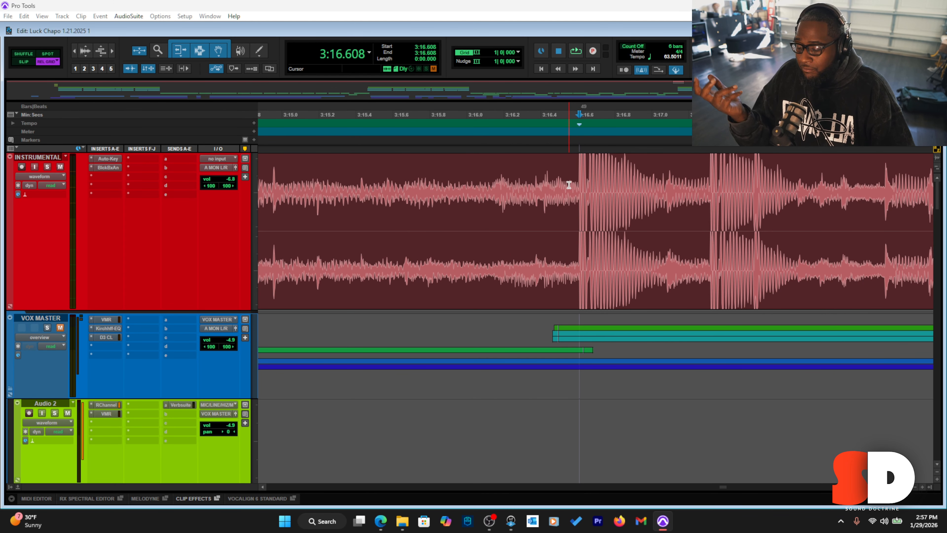
Play the instrumental briefly from the corrected bar 49 marker
{"action": "key", "text": "r"}
{"action": "key", "text": "r"}
{"action": "key", "text": "r"}
{"action": "key", "text": "r"}
{"action": "key", "text": "r"}
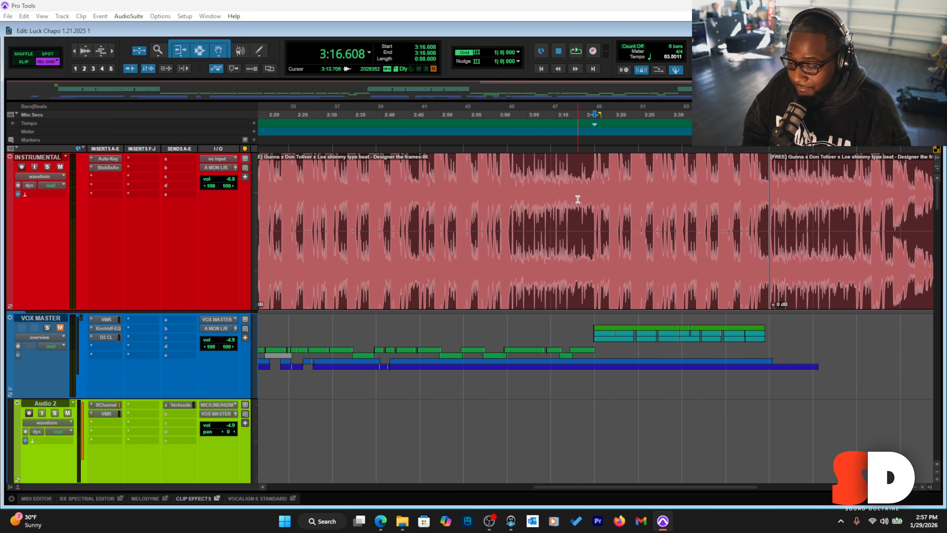
{"action": "key", "text": "space"}
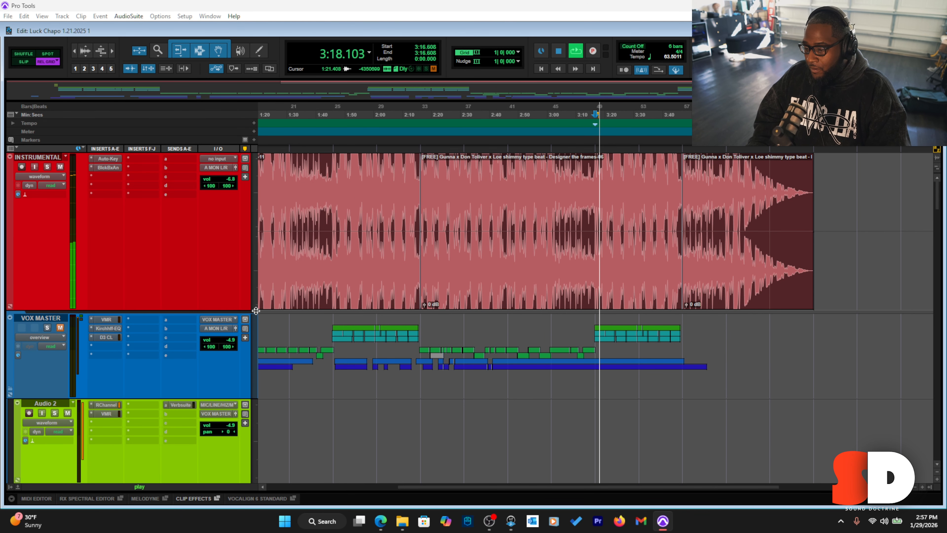
{"action": "key", "text": "space"}
Reduce the height of all tracks so the vocal tracks fit beneath the instrumental across the whole song
{"action": "key", "text": "ctrl+Down"}
{"action": "key", "text": "ctrl+Down"}
{"action": "key", "text": "ctrl+Down"}
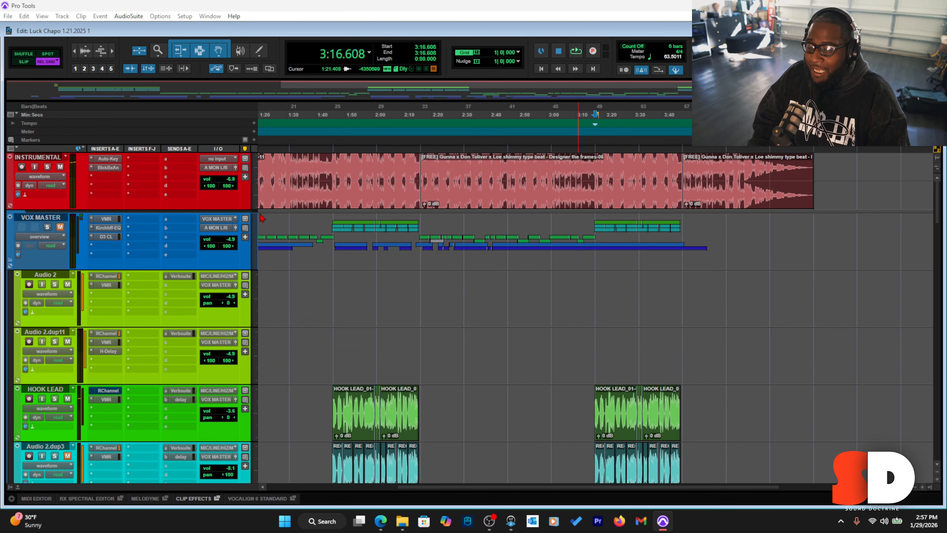
{"action": "key", "text": "ctrl+Down"}
{"action": "key", "text": "ctrl+Down"}
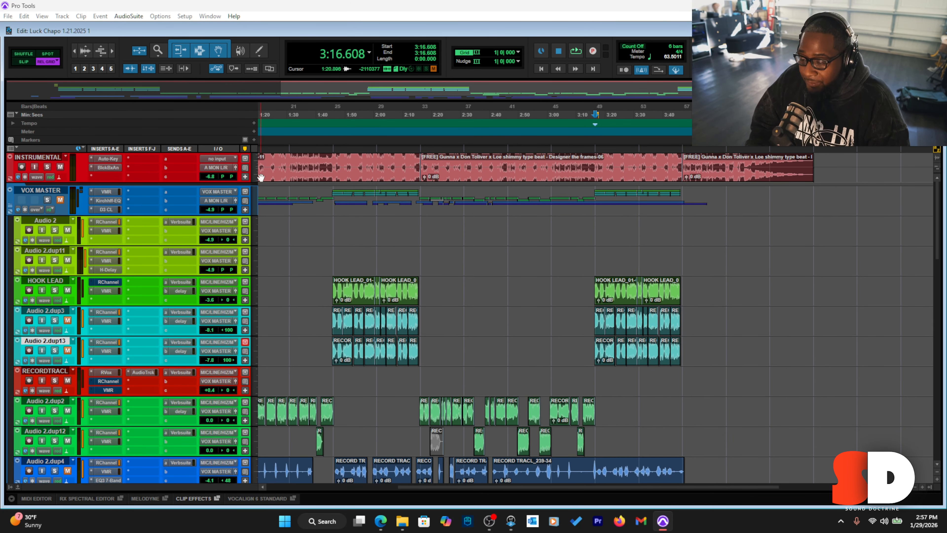
{"action": "key", "text": "r"}
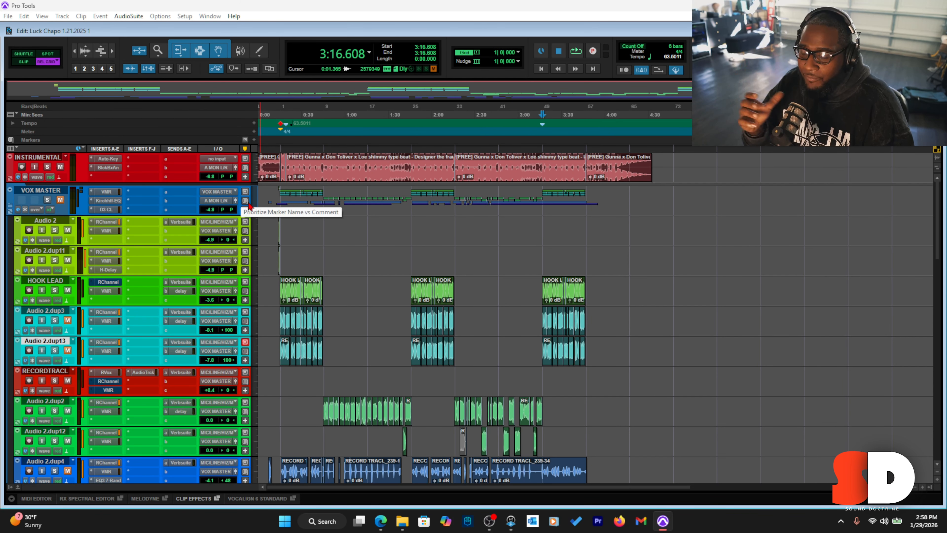
Place the edit cursor at 0:15.192 on the Audio 2 track and slightly enlarge the INSTRUMENTAL track's height
{"action": "left_click", "coordinate": [282, 222]}
{"action": "key", "text": "ctrl+]"}
{"action": "key", "text": "ctrl+]"}
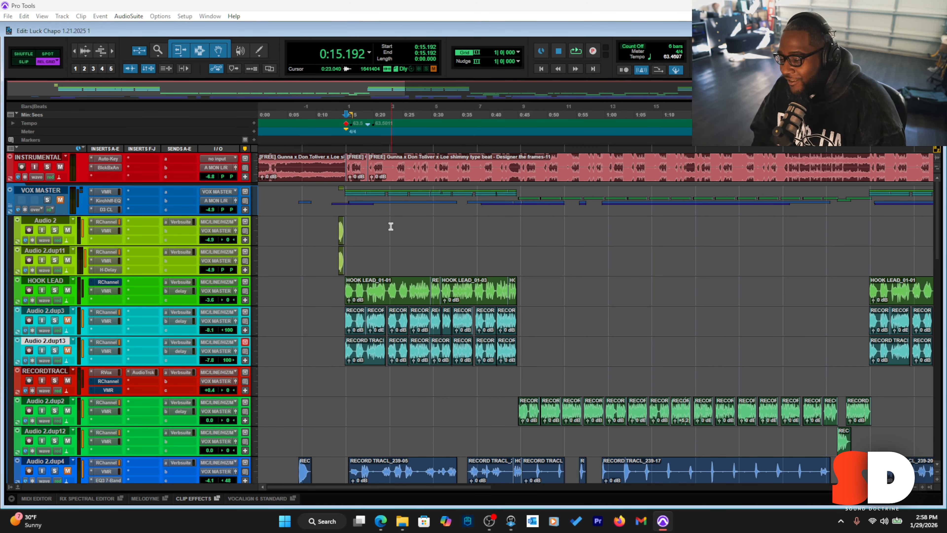
{"action": "left_click_drag", "start_coordinate": [252, 183], "coordinate": [252, 196]}
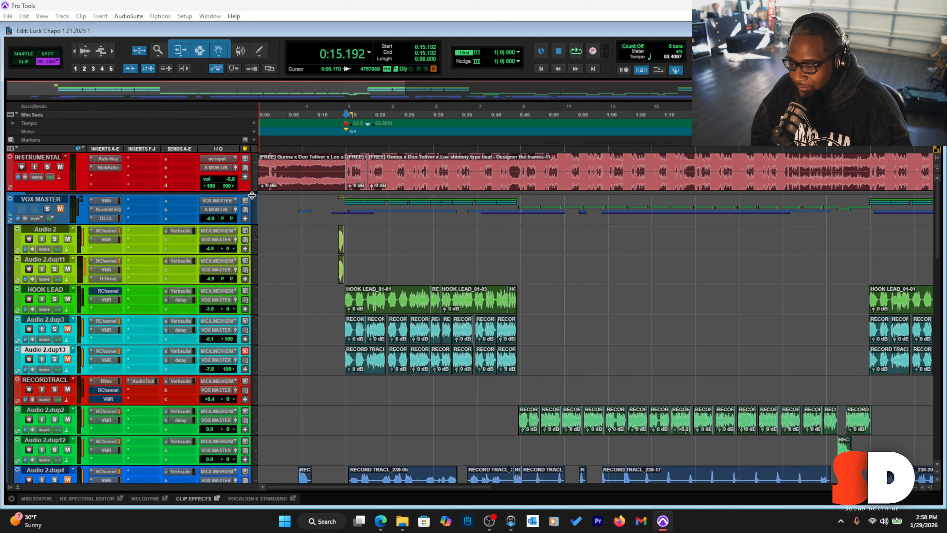
Examine how the hook and verse vocal clips line up with the new bar lines across the session
{"action": "key", "text": "ctrl+]"}
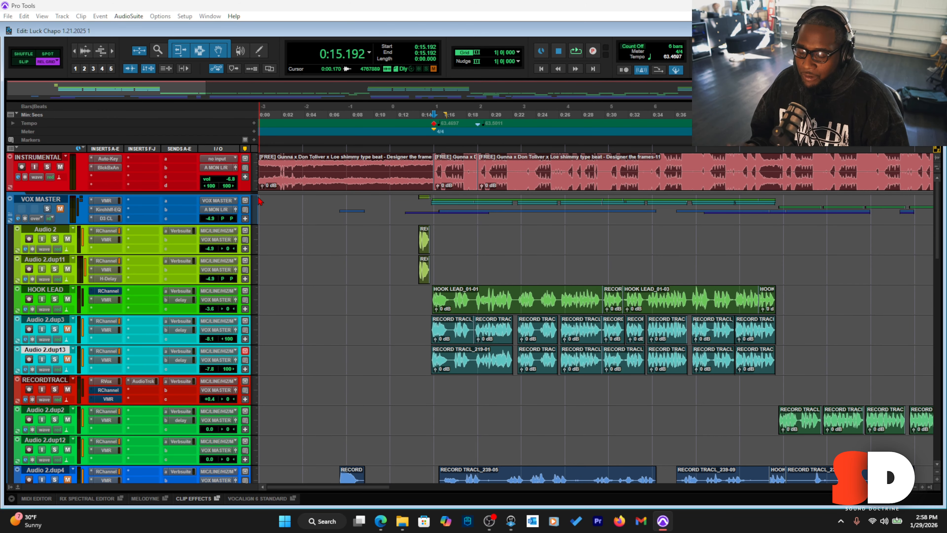
{"action": "key", "text": "ctrl+]"}
{"action": "key", "text": "ctrl+]"}
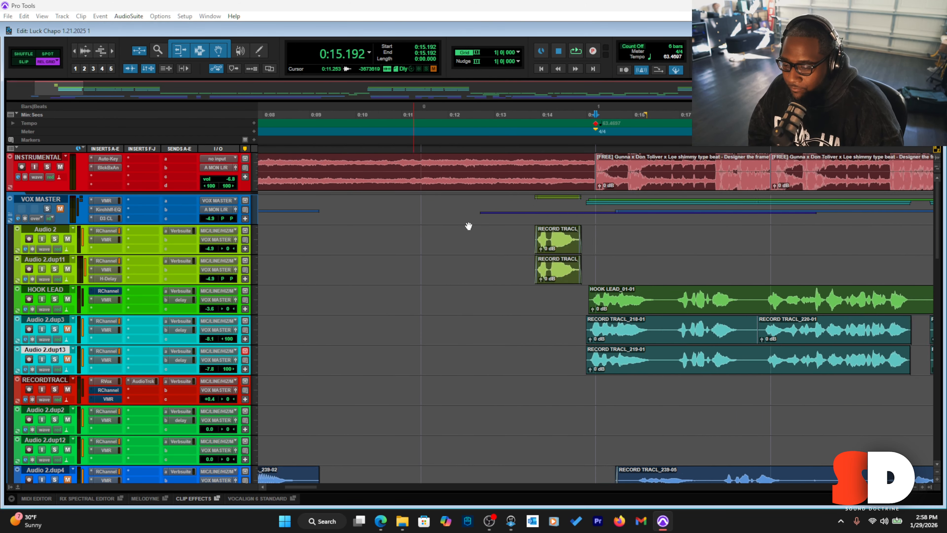
{"action": "key", "text": "ctrl+["}
{"action": "key", "text": "ctrl+["}
{"action": "key", "text": "ctrl+["}
{"action": "key", "text": "ctrl+]"}
{"action": "key", "text": "ctrl+["}
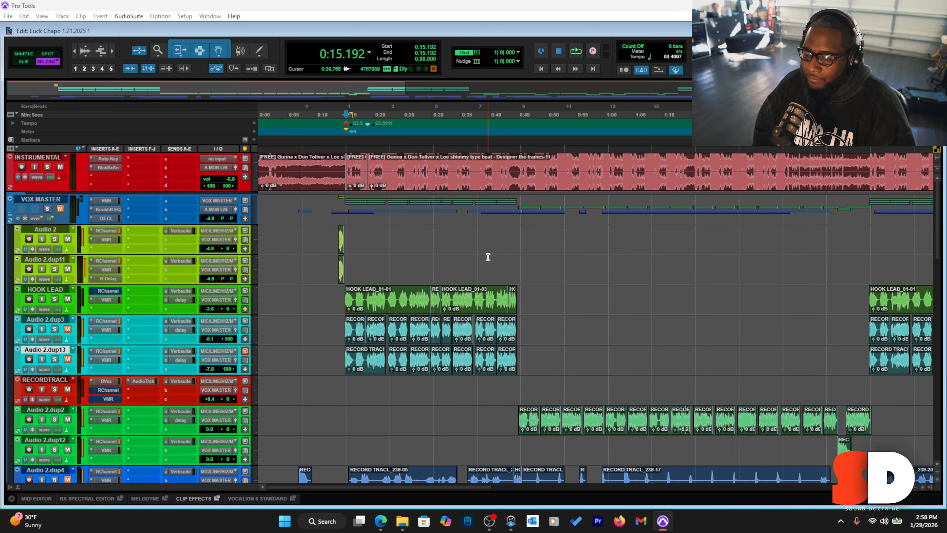
{"action": "scroll", "coordinate": [451, 255], "scroll_direction": "right", "scroll_amount": 3}
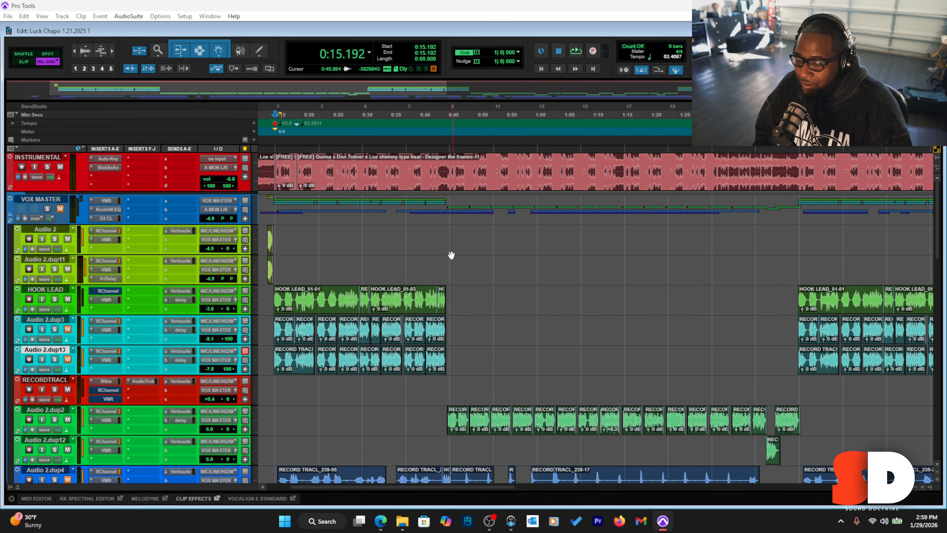
{"action": "scroll", "coordinate": [447, 249], "scroll_direction": "down", "scroll_amount": 2}
{"action": "scroll", "coordinate": [434, 232], "scroll_direction": "up", "scroll_amount": 1}
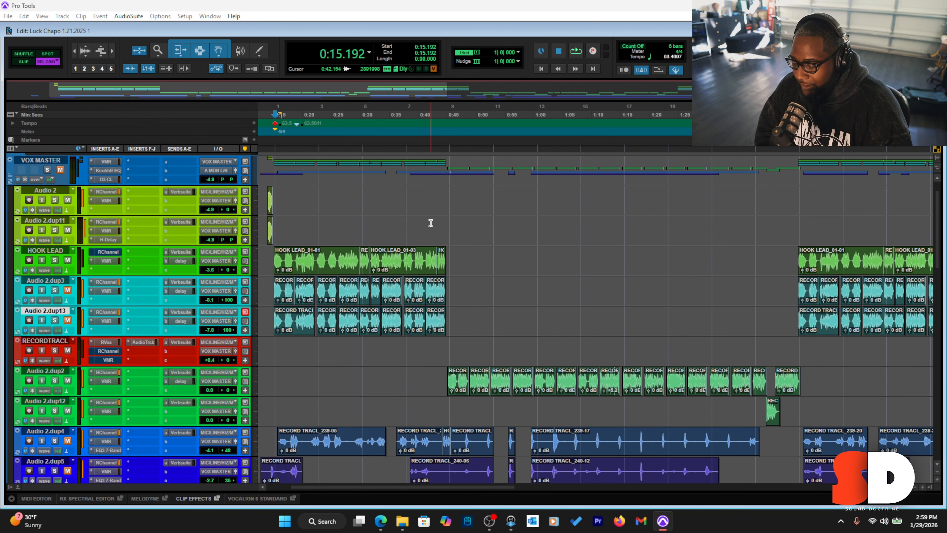
{"action": "key", "text": "ctrl+["}
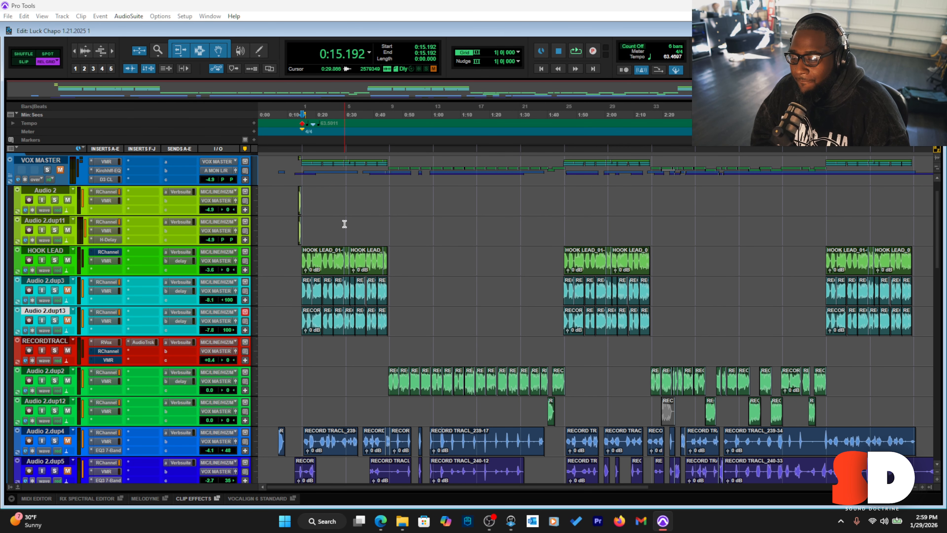
{"action": "key", "text": "ctrl+["}
{"action": "key", "text": "ctrl+]"}
{"action": "key", "text": "ctrl+]"}
{"action": "key", "text": "ctrl+]"}
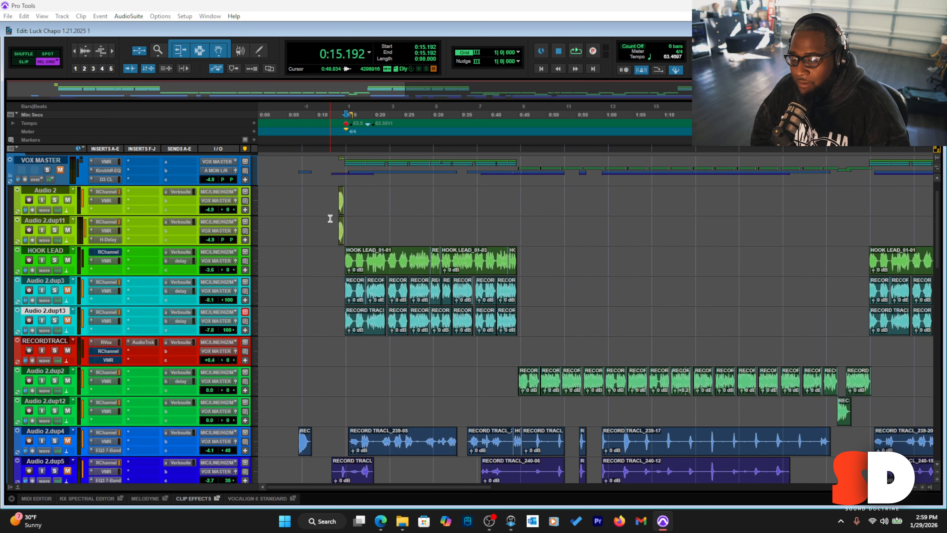
{"action": "key", "text": "ctrl+["}
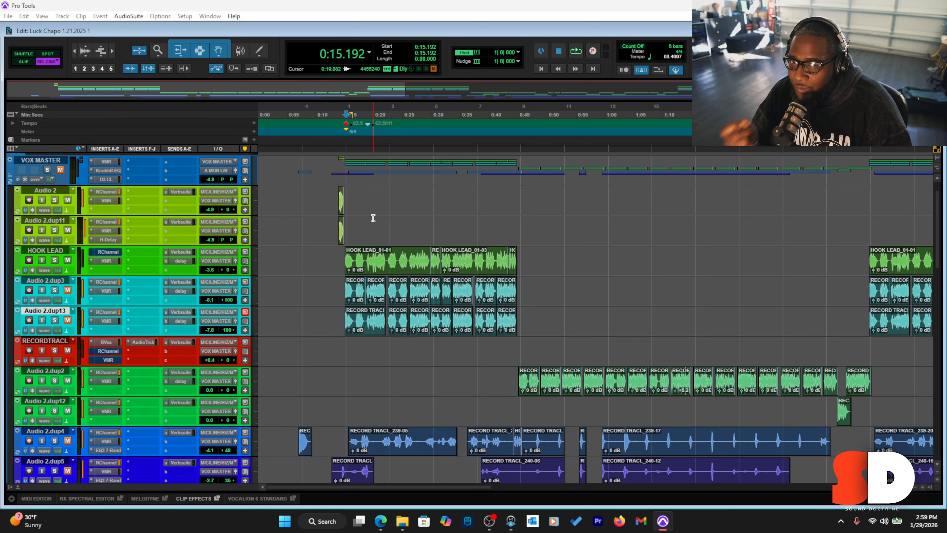
{"action": "scroll", "coordinate": [373, 217], "scroll_direction": "up", "scroll_amount": 2}
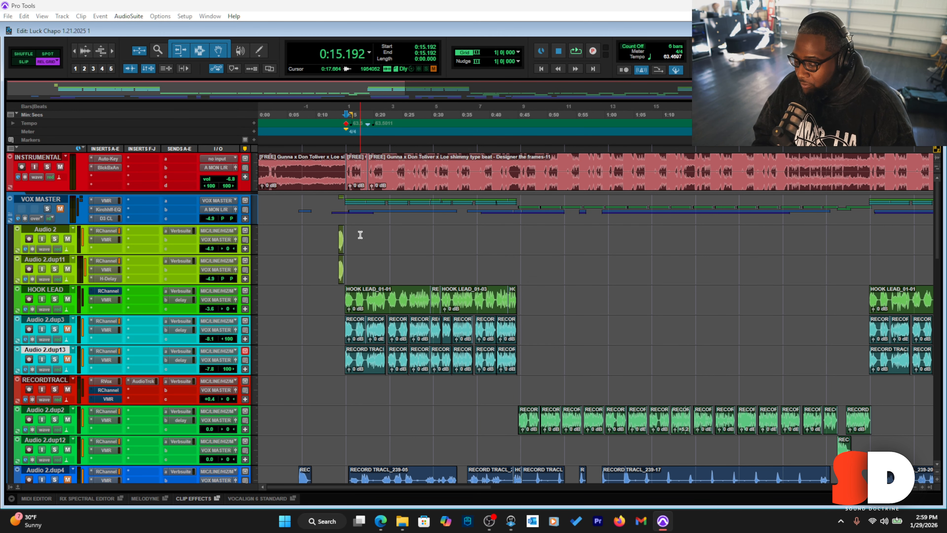
Select the first hook from 0:15.192 to 0:45.430 across the tracks from Audio 2 to RECORDTRACL and play it briefly
{"action": "left_click_drag", "start_coordinate": [358, 239], "coordinate": [526, 387]}
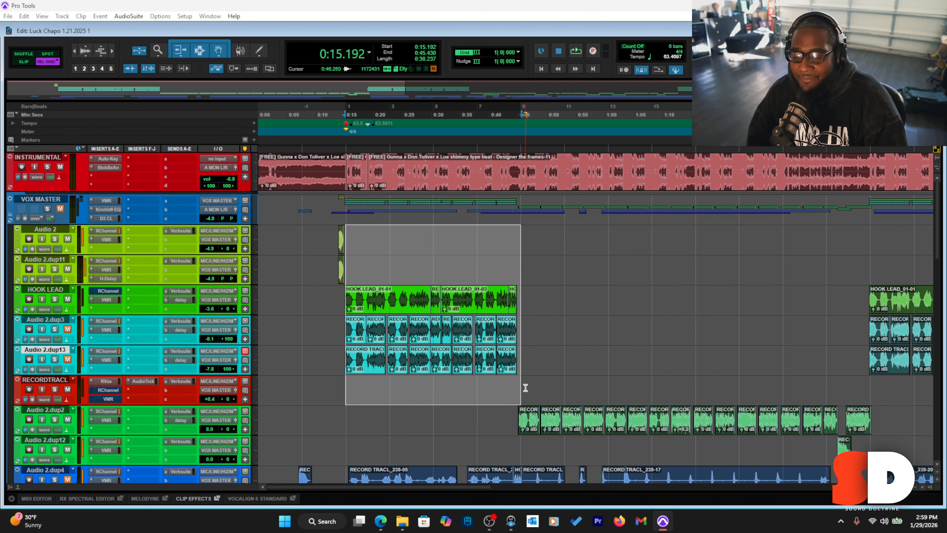
{"action": "scroll", "coordinate": [525, 387], "scroll_direction": "down", "scroll_amount": 3}
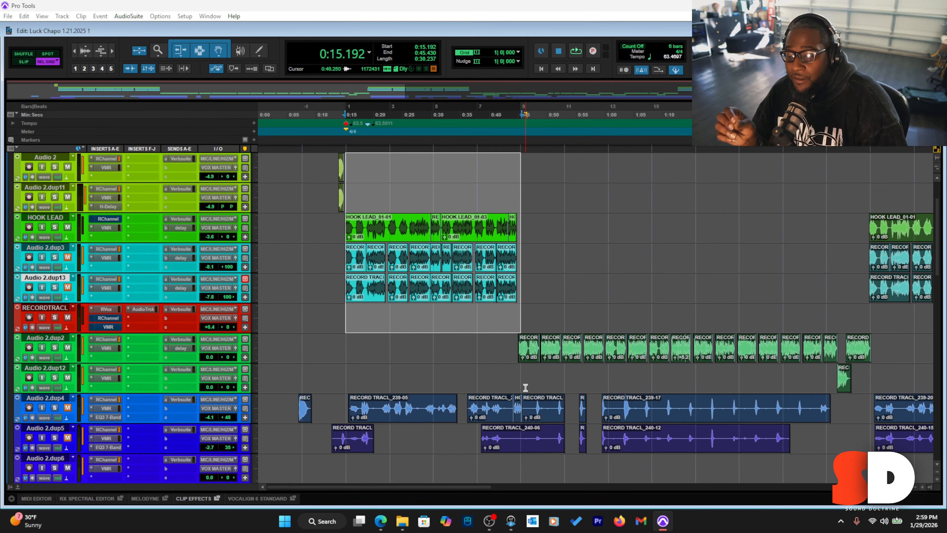
{"action": "scroll", "coordinate": [368, 336], "scroll_direction": "up", "scroll_amount": 1}
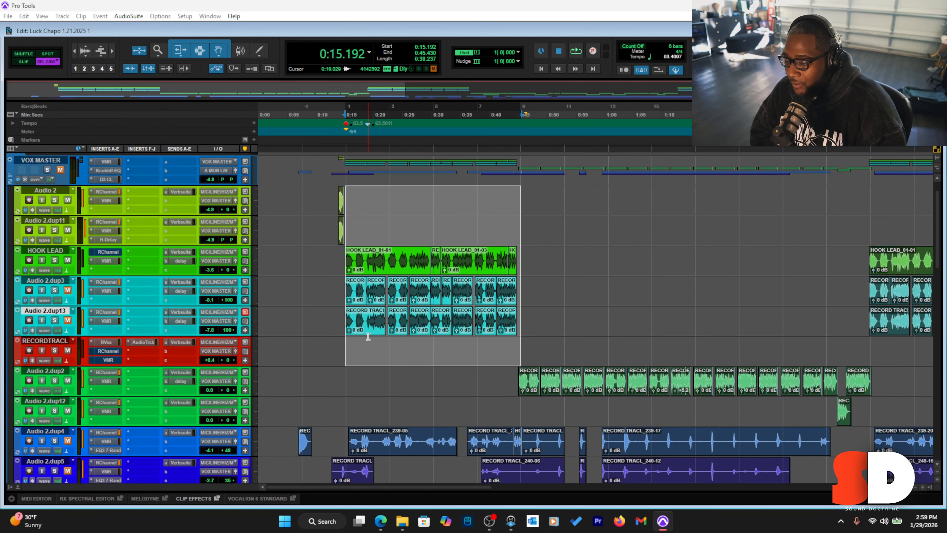
{"action": "key", "text": "space"}
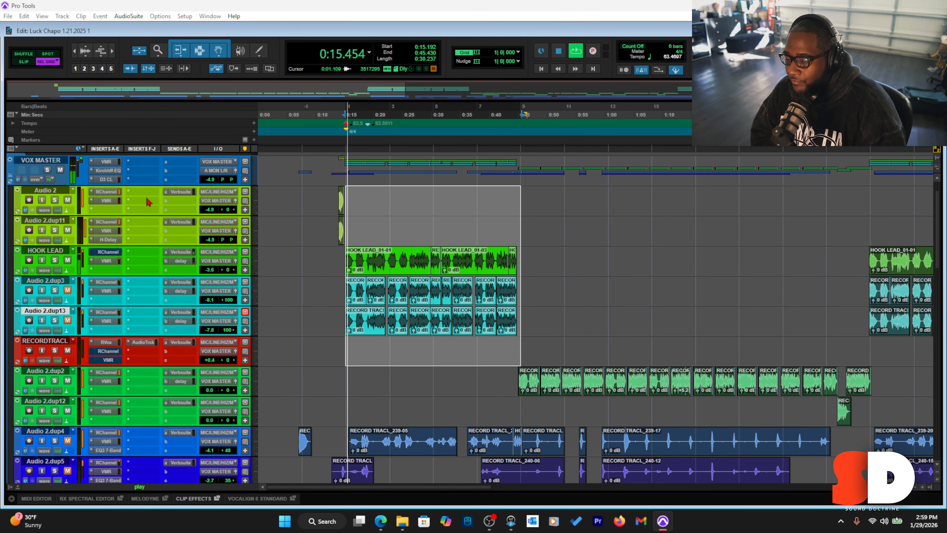
{"action": "key", "text": "space"}
Unmute the Audio 2.dup3 and Audio 2.dup13 tracks and audition the selected hook with the instrumental
{"action": "left_click", "coordinate": [68, 290]}
{"action": "left_click", "coordinate": [68, 320]}
{"action": "key", "text": "space"}
{"action": "scroll", "coordinate": [284, 311], "scroll_direction": "down", "scroll_amount": 5}
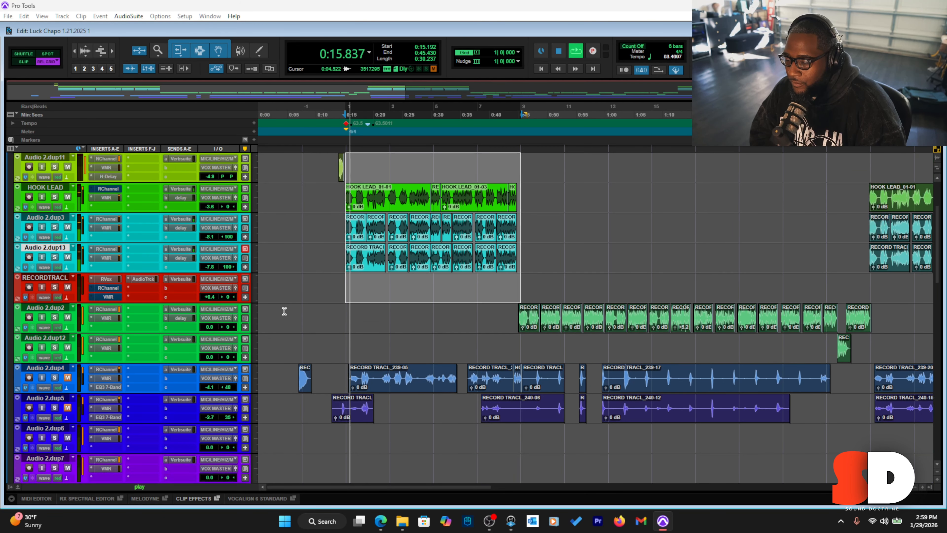
{"action": "scroll", "coordinate": [334, 309], "scroll_direction": "up", "scroll_amount": 3}
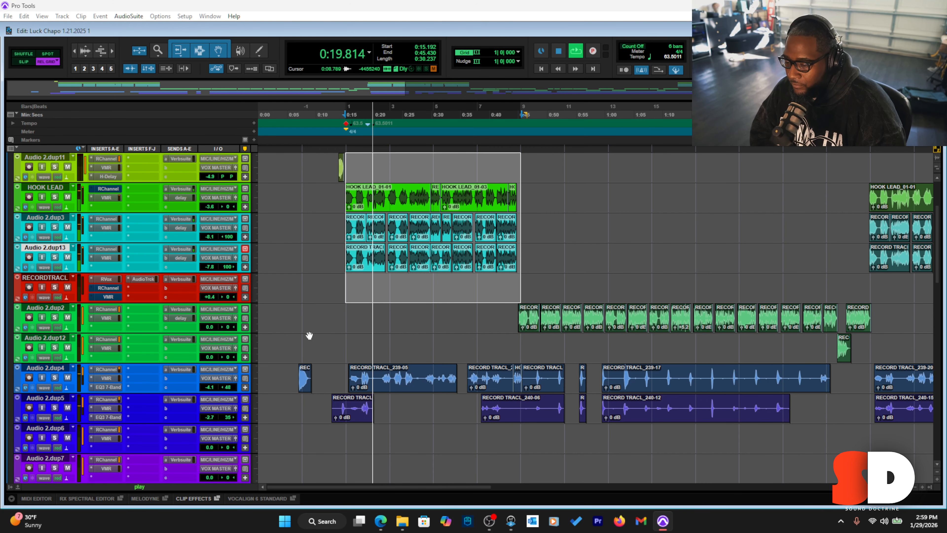
{"action": "scroll", "coordinate": [332, 322], "scroll_direction": "up", "scroll_amount": 3}
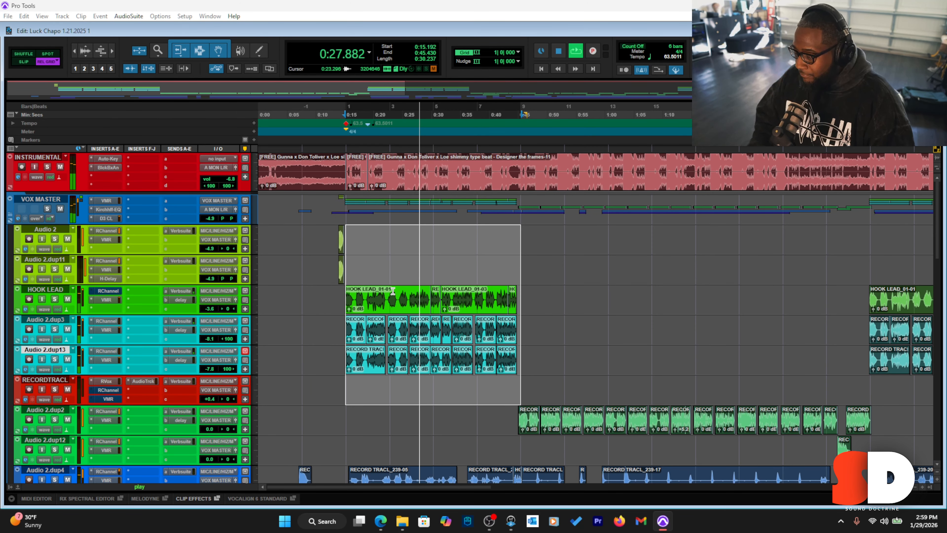
{"action": "key", "text": "space"}
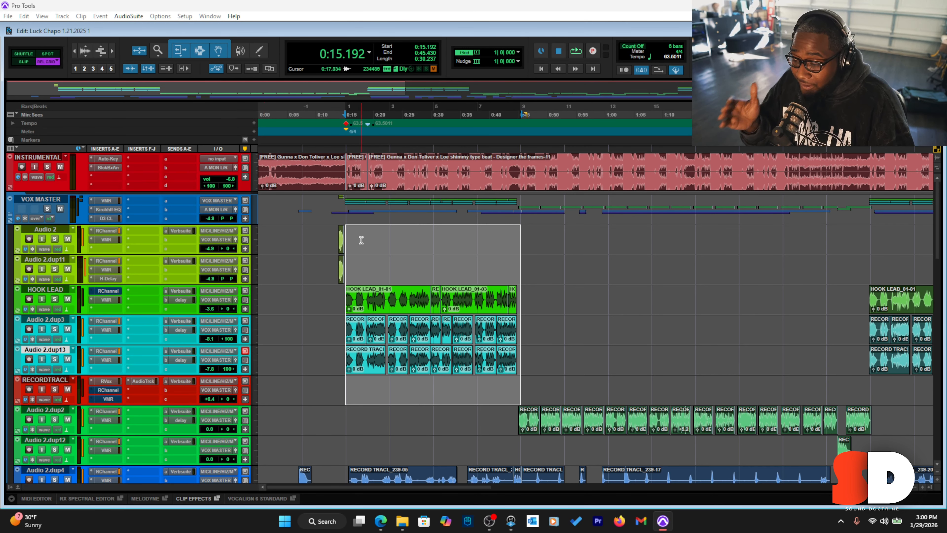
Select the range from 0:15.192 to 0:45.430 on only the Audio 2 and Audio 2.dup11 tracks
{"action": "left_click", "coordinate": [348, 232]}
{"action": "left_click_drag", "start_coordinate": [348, 231], "coordinate": [526, 286]}
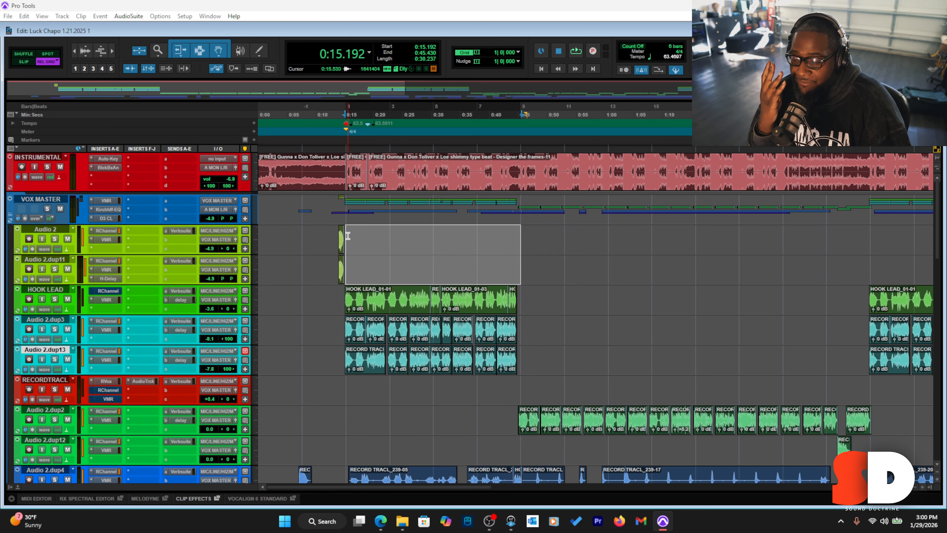
Select the range from 0:15.192 to 0:45.430 on the Audio 2 track alone
{"action": "left_click_drag", "start_coordinate": [348, 236], "coordinate": [520, 282]}
{"action": "left_click_drag", "start_coordinate": [345, 239], "coordinate": [516, 249]}
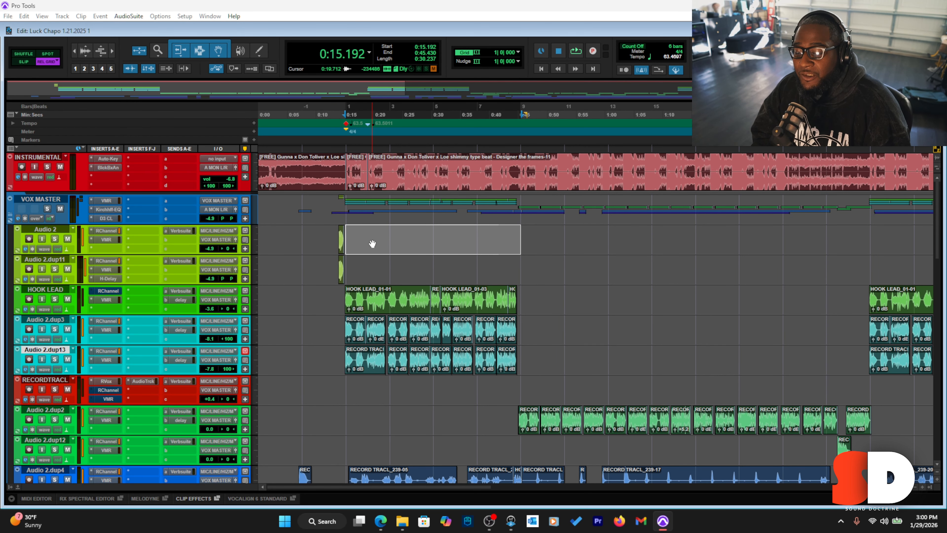
{"action": "key", "text": "ctrl+]"}
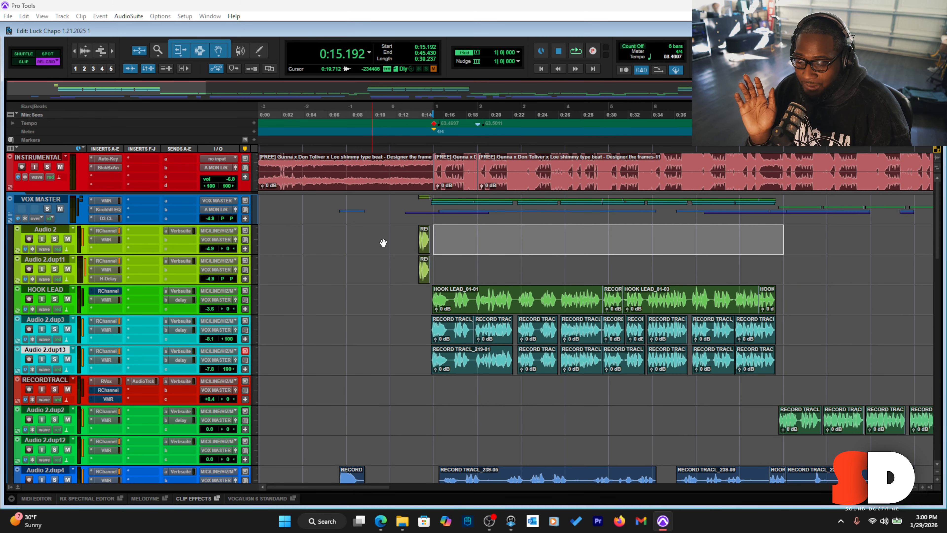
{"action": "left_click_drag", "start_coordinate": [440, 232], "coordinate": [779, 374]}
{"action": "left_click_drag", "start_coordinate": [442, 238], "coordinate": [767, 245]}
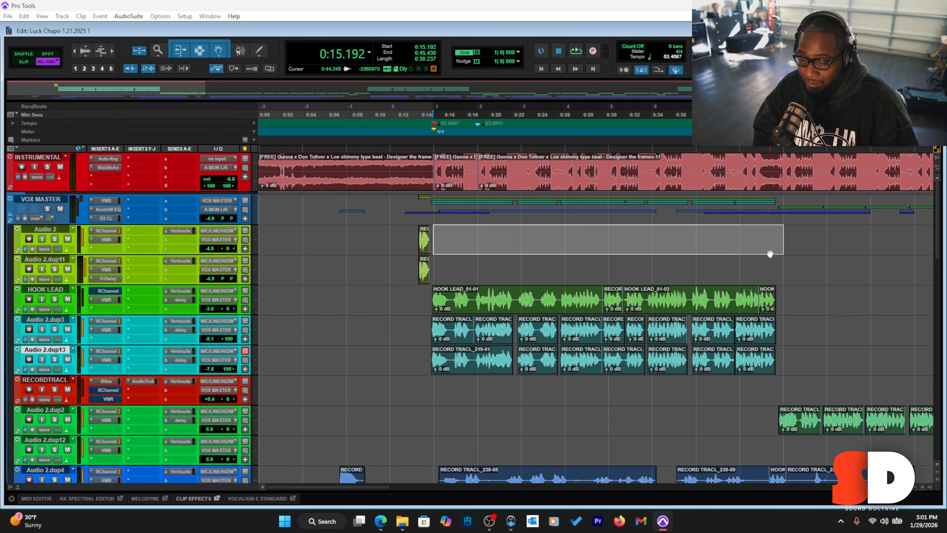
Select the first half of the hook section on the Audio 2 track, from 0:15.192 to 0:30.312
{"action": "key", "text": "alt+f"}
{"action": "scroll", "coordinate": [524, 254], "scroll_direction": "left", "scroll_amount": 3}
{"action": "left_click", "coordinate": [452, 236]}
{"action": "left_click_drag", "start_coordinate": [451, 236], "coordinate": [601, 248]}
{"action": "left_click_drag", "start_coordinate": [676, 248], "coordinate": [811, 250]}
{"action": "key", "text": "r"}
{"action": "key", "text": "r"}
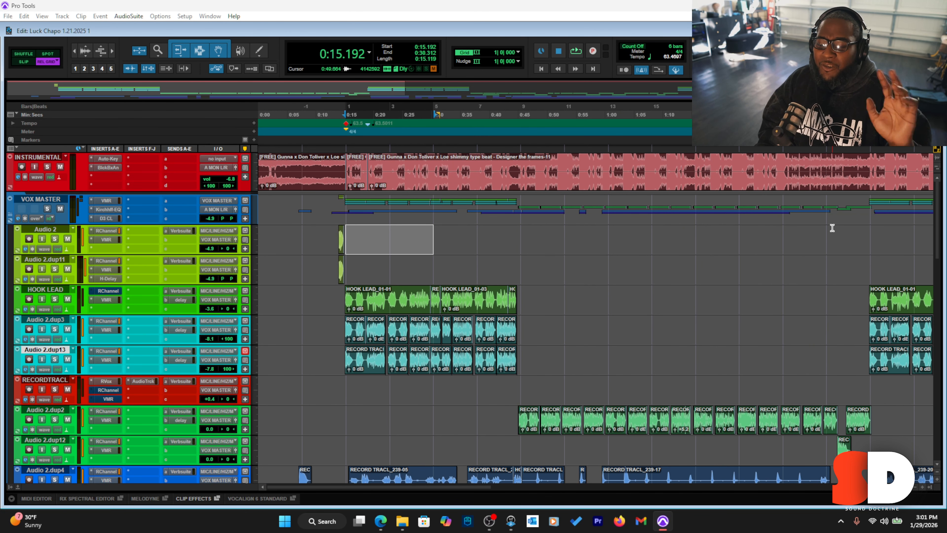
Select the first hook from 0:15.192 to 0:45.430 across the tracks from Audio 2 to Audio 2.dup13
{"action": "left_click", "coordinate": [343, 239]}
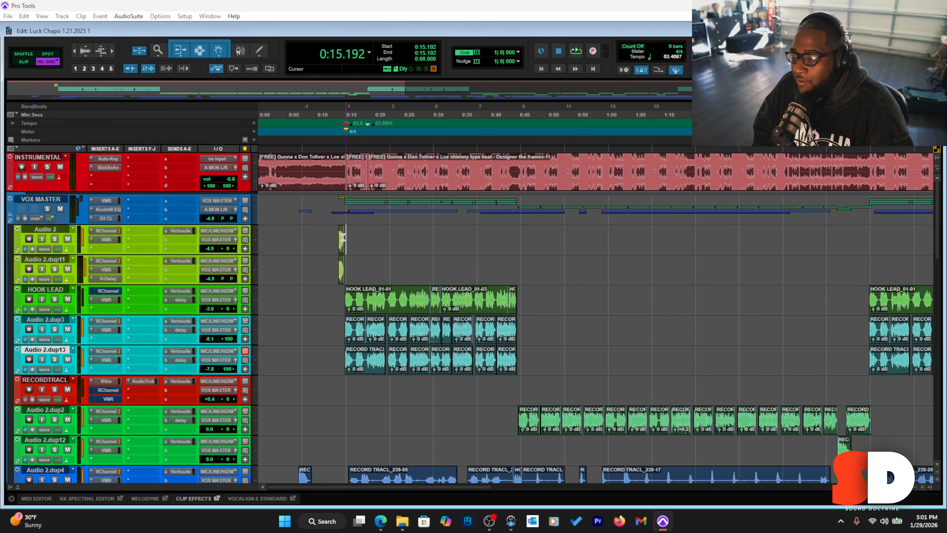
{"action": "left_click_drag", "start_coordinate": [343, 237], "coordinate": [529, 277]}
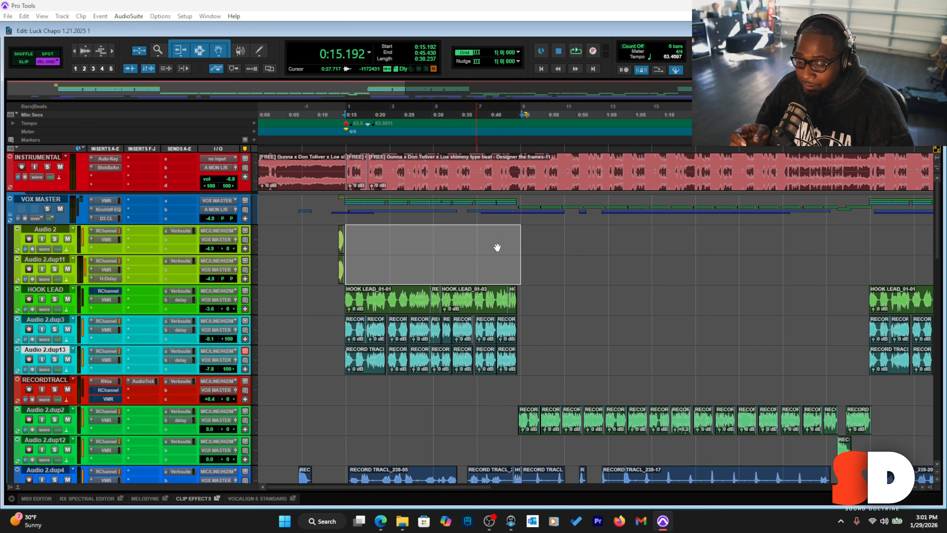
{"action": "left_click_drag", "start_coordinate": [520, 234], "coordinate": [871, 248]}
{"action": "left_click_drag", "start_coordinate": [355, 235], "coordinate": [531, 374]}
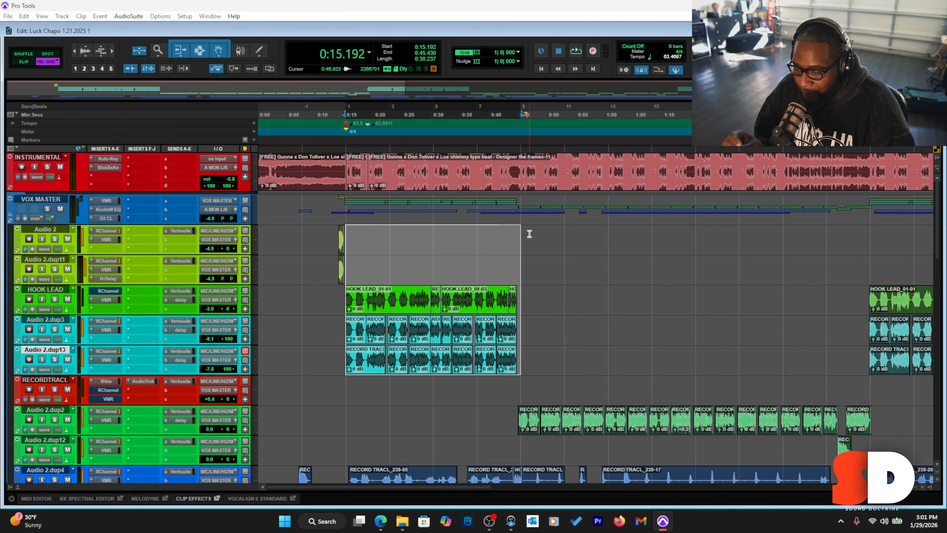
Select the first verse from 0:45.430 across the tracks from Audio 2 to Audio 2.dup2, and shorten the selection to end at 1:30.783
{"action": "left_click_drag", "start_coordinate": [522, 234], "coordinate": [870, 417]}
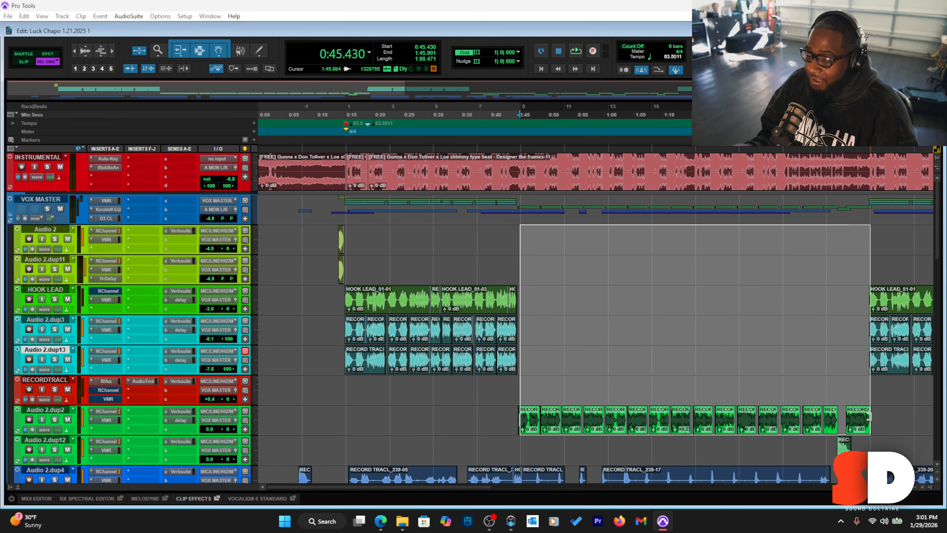
{"action": "left_click", "coordinate": [785, 428], "text": "shift"}
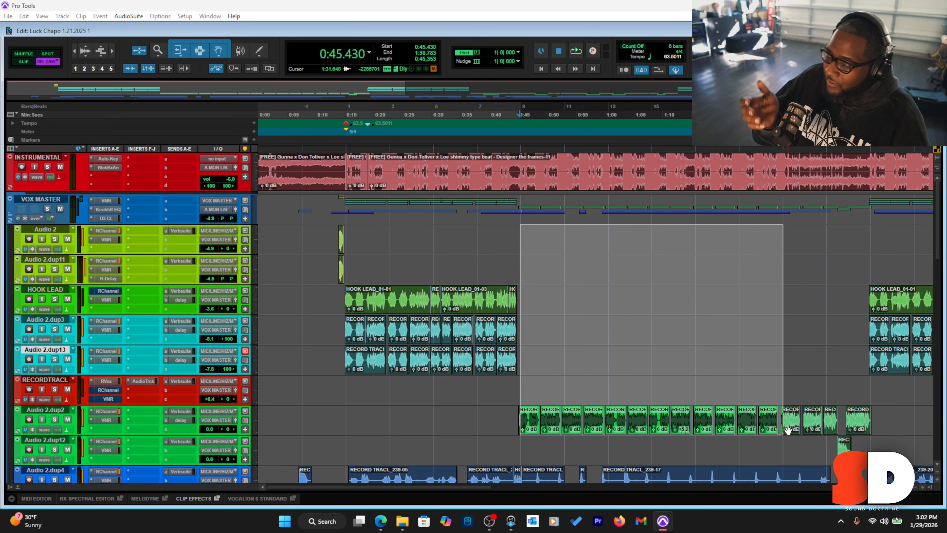
{"action": "key", "text": "ctrl+bracketleft"}
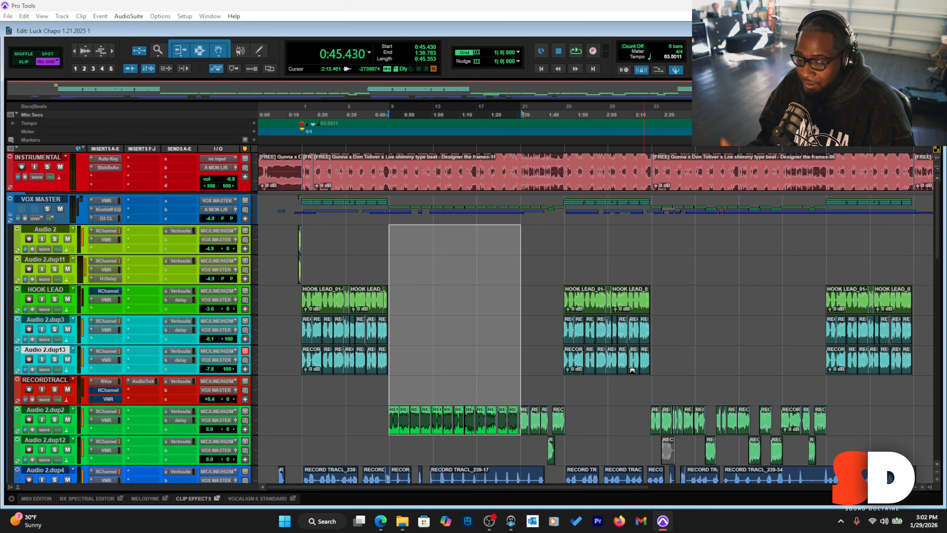
Reselect the first hook from 0:15.192 to 0:45.430 on the tracks from Audio 2 down to Audio 2.dup13
{"action": "left_click", "coordinate": [337, 241]}
{"action": "left_click_drag", "start_coordinate": [305, 233], "coordinate": [392, 362]}
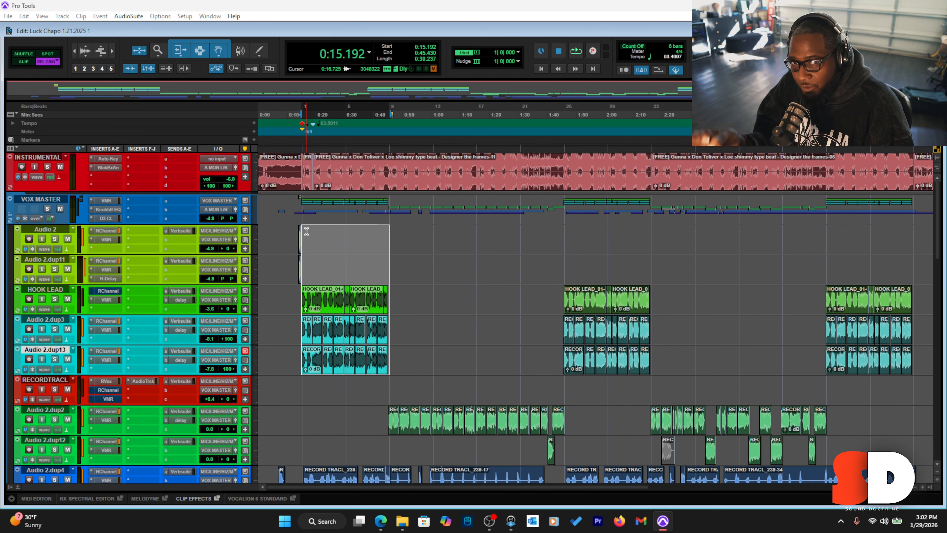
{"action": "left_click_drag", "start_coordinate": [302, 230], "coordinate": [387, 269]}
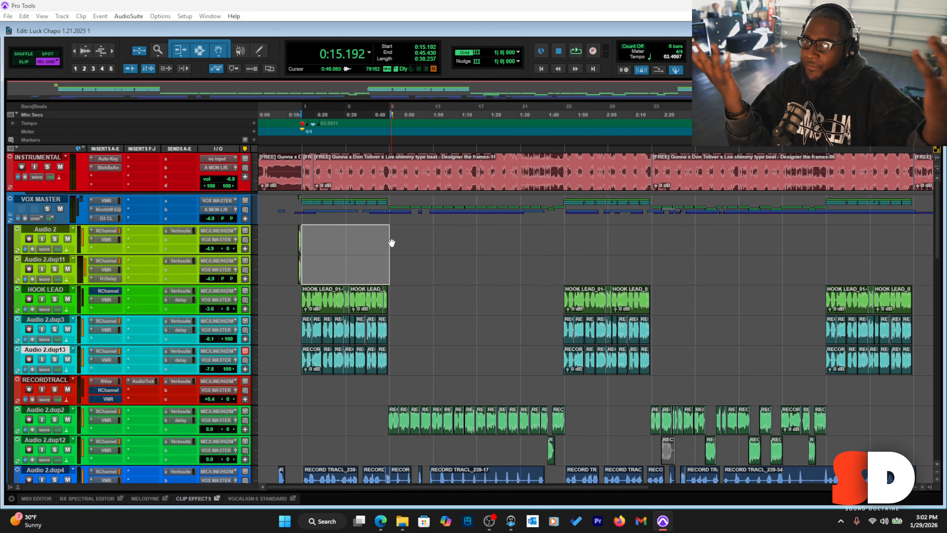
{"action": "left_click_drag", "start_coordinate": [303, 231], "coordinate": [386, 369]}
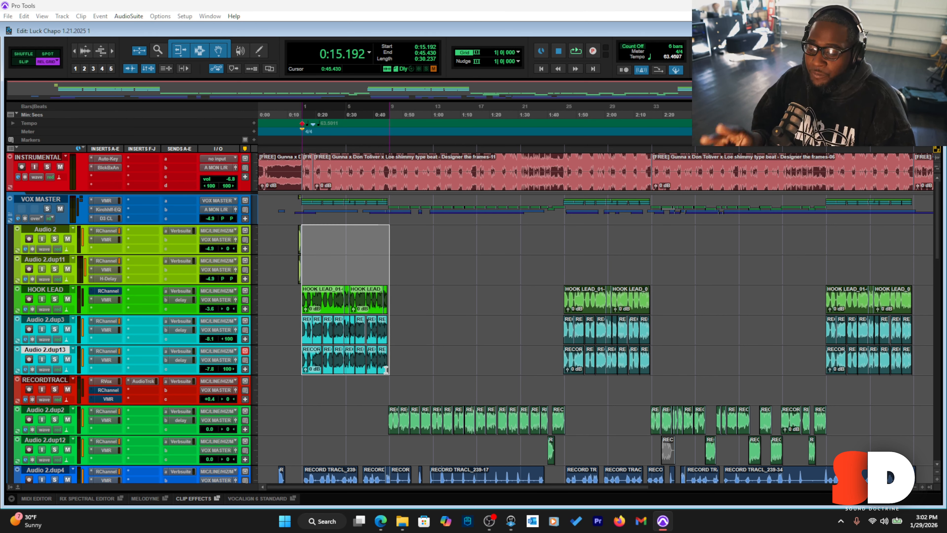
Select the verse's two halves, divided at 1:15.666, and then the range from 0:45.430 to 1:30.783, down to Audio 2.dup2
{"action": "left_click_drag", "start_coordinate": [388, 231], "coordinate": [478, 420]}
{"action": "left_click_drag", "start_coordinate": [478, 228], "coordinate": [564, 428]}
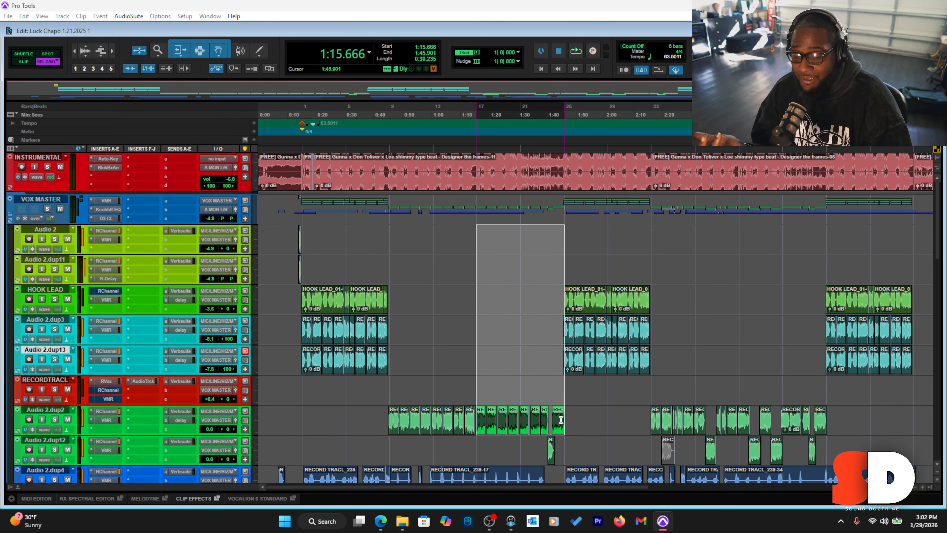
{"action": "left_click_drag", "start_coordinate": [385, 227], "coordinate": [515, 427]}
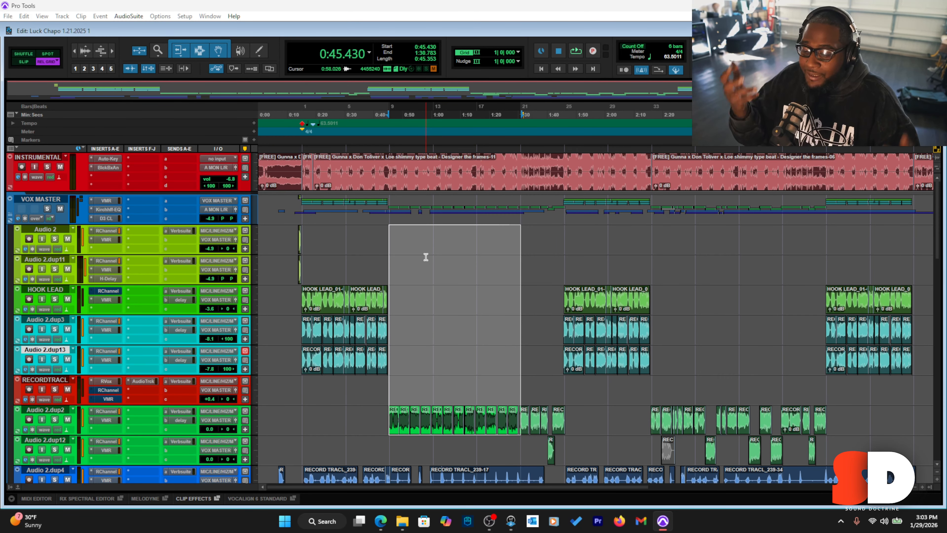
Delete the second and third hook clips from the HOOK LEAD, Audio 2.dup3 and Audio 2.dup13 tracks
{"action": "left_click", "coordinate": [385, 234]}
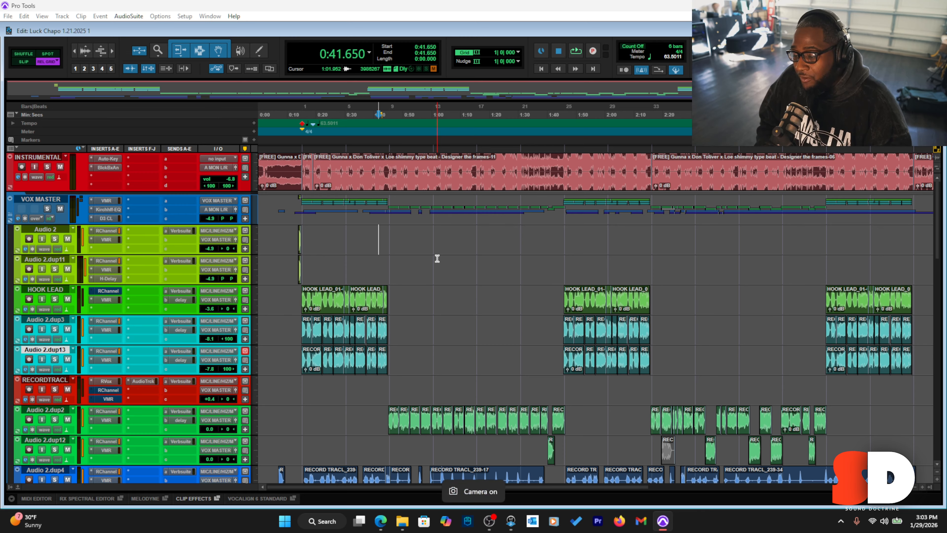
{"action": "left_click_drag", "start_coordinate": [915, 288], "coordinate": [520, 352]}
{"action": "key", "text": "Delete"}
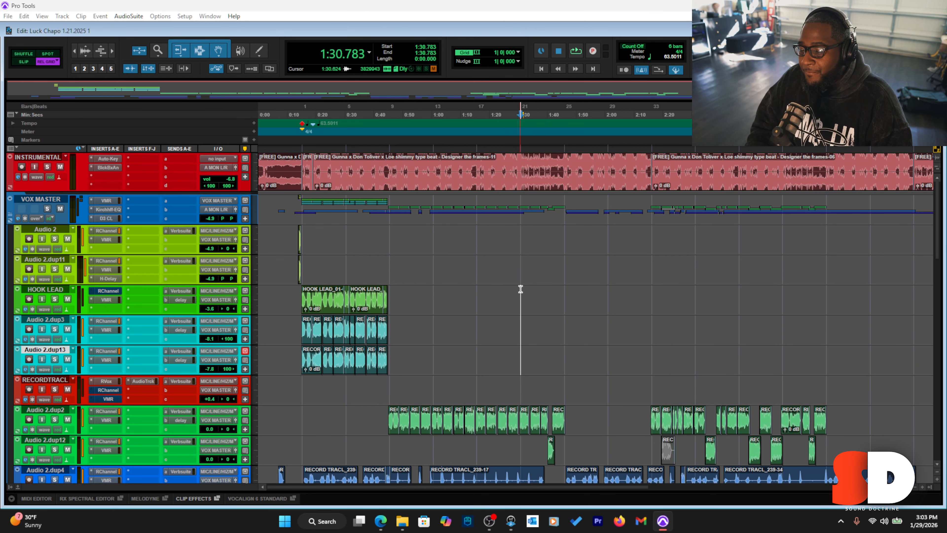
Select the three hook tracks from 0:15.192 to 1:45.901, including the empty verse space, and duplicate the selection twice
{"action": "left_click", "coordinate": [565, 291]}
{"action": "left_click_drag", "start_coordinate": [565, 292], "coordinate": [297, 371]}
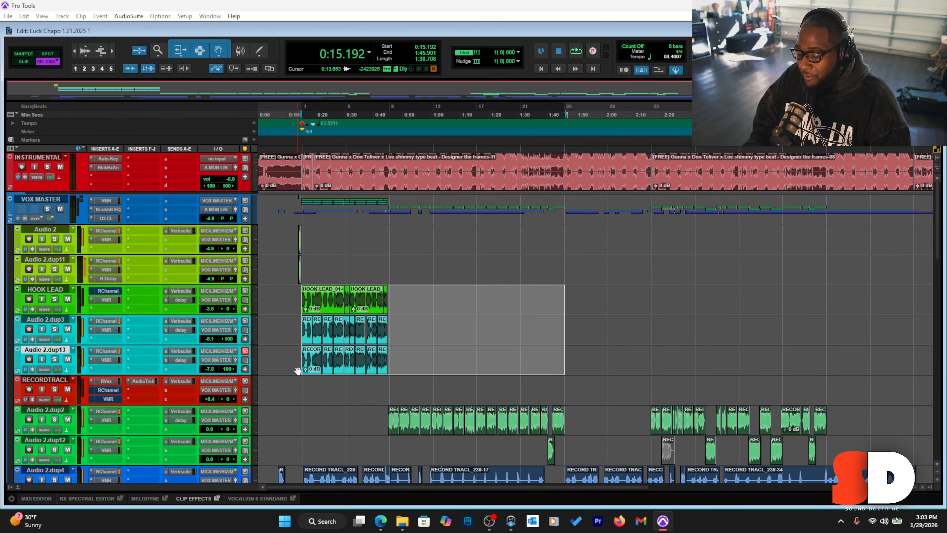
{"action": "left_click_drag", "start_coordinate": [553, 292], "coordinate": [303, 361]}
{"action": "key", "text": "ctrl+d"}
{"action": "key", "text": "ctrl+d"}
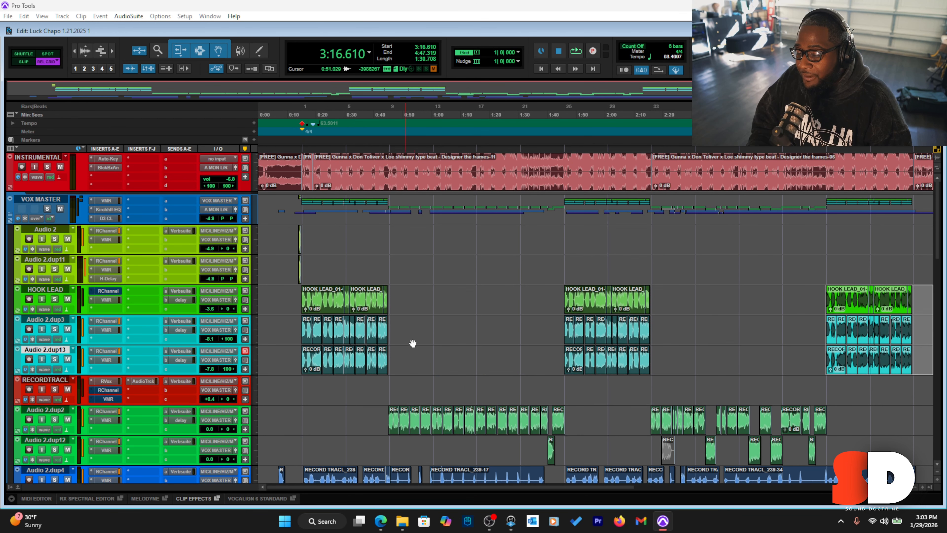
Play the duplicated hook briefly from 1:45.901 and undo both duplications
{"action": "left_click", "coordinate": [565, 263]}
{"action": "key", "text": "space"}
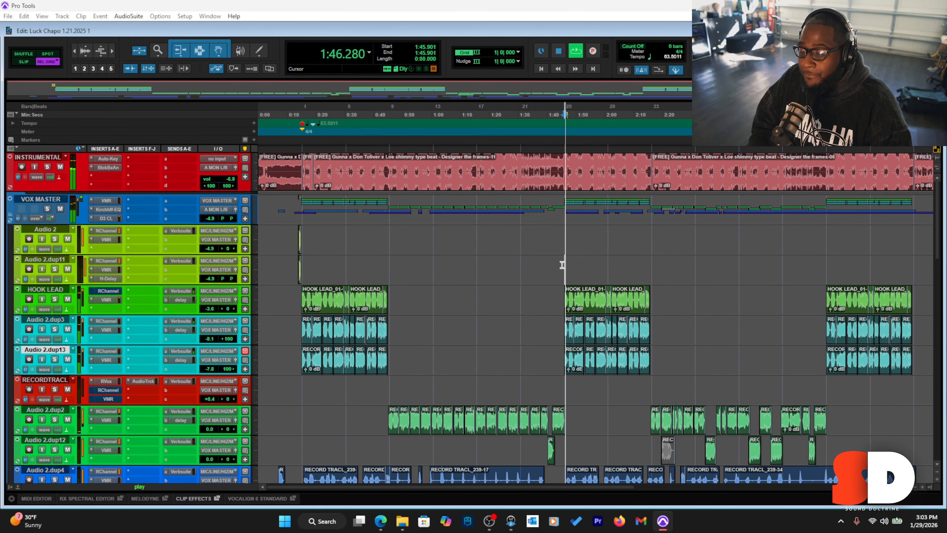
{"action": "key", "text": "space"}
{"action": "key", "text": "ctrl+z"}
{"action": "key", "text": "ctrl+z"}
Reselect the hook tracks from 0:15.192 to 1:45.901 and duplicate the hook with its trailing space twice
{"action": "left_click", "coordinate": [565, 293]}
{"action": "left_click_drag", "start_coordinate": [564, 295], "coordinate": [304, 360]}
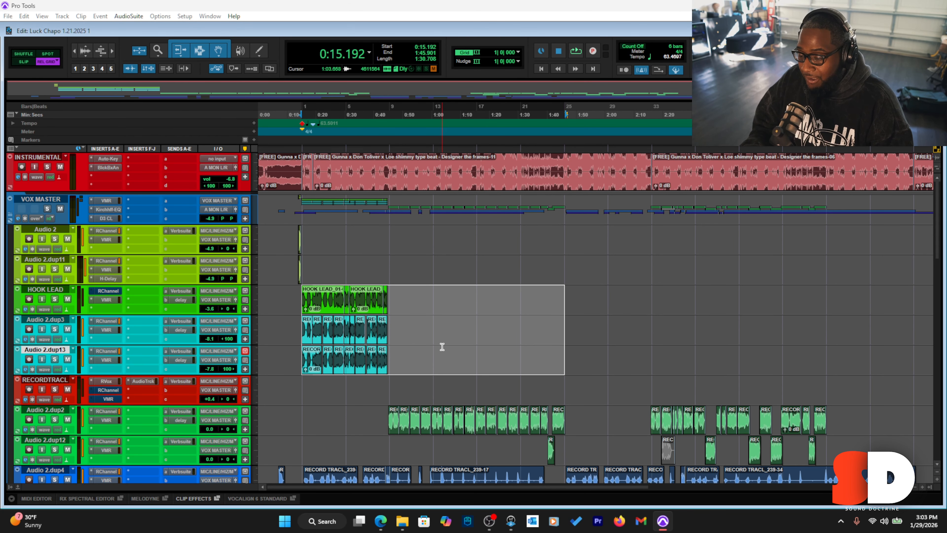
{"action": "mouse_move", "coordinate": [561, 287]}
{"action": "left_mouse_down"}
{"action": "mouse_move", "coordinate": [553, 350]}
{"action": "mouse_move", "coordinate": [553, 295]}
{"action": "left_mouse_up"}
{"action": "left_click", "coordinate": [560, 370]}
{"action": "left_click_drag", "start_coordinate": [300, 295], "coordinate": [569, 357]}
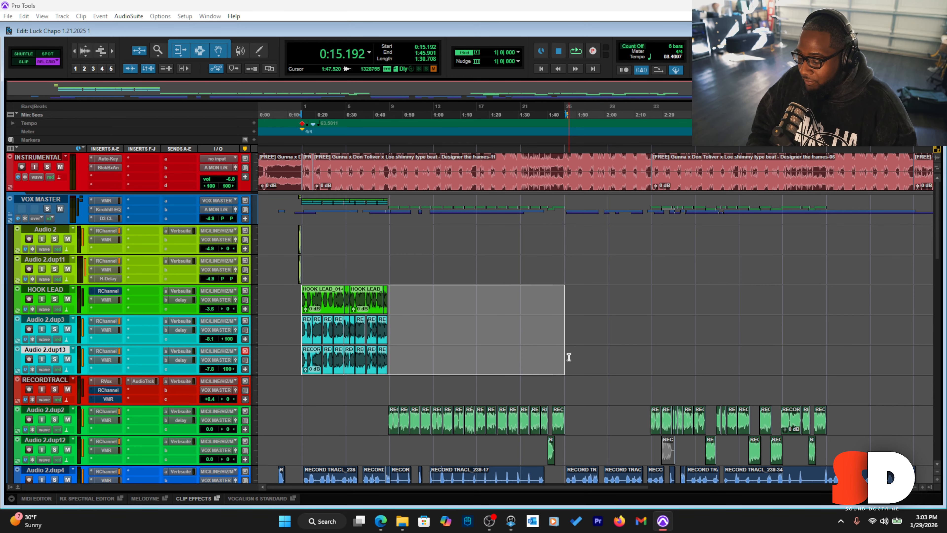
{"action": "key", "text": "ctrl+d"}
{"action": "key", "text": "ctrl+d"}
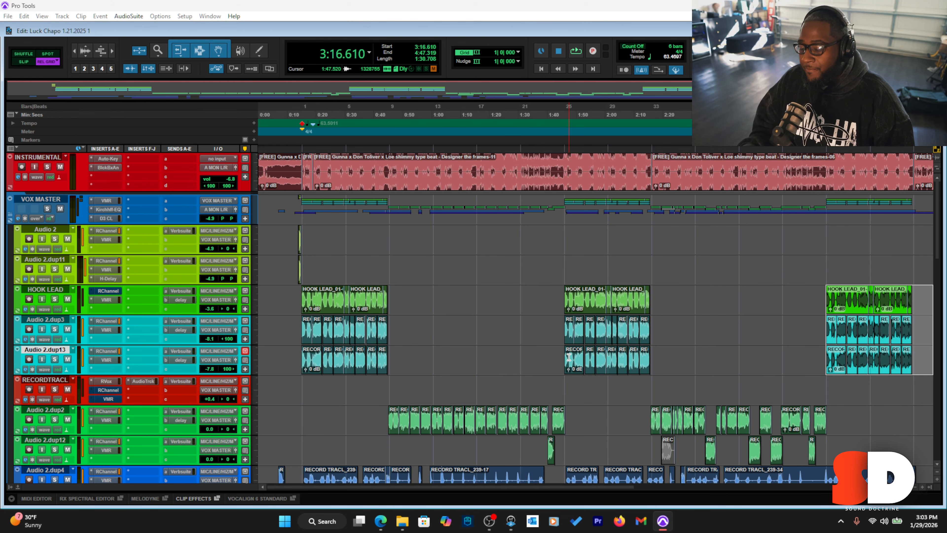
Undo both hook duplications, reapply them, and undo them again
{"action": "key", "text": "ctrl+z"}
{"action": "key", "text": "ctrl+z"}
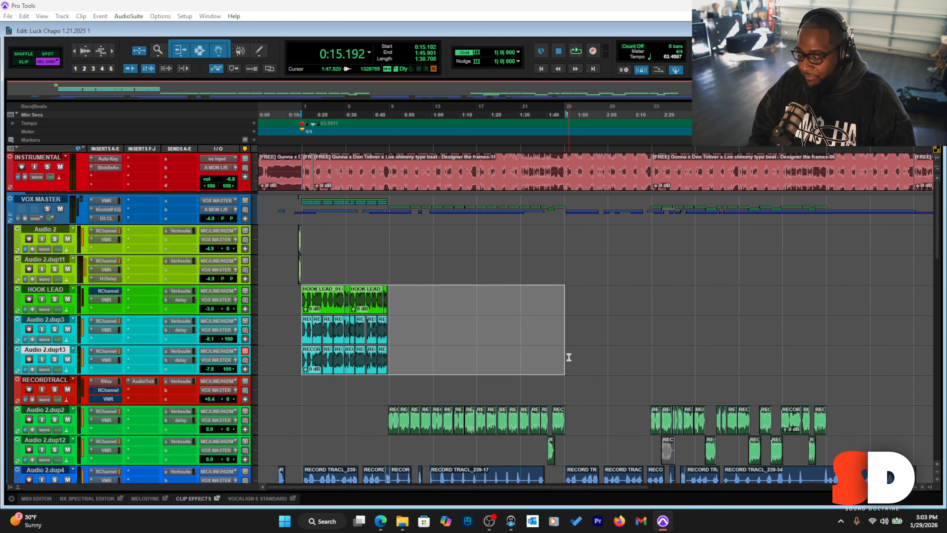
{"action": "key", "text": "ctrl+shift+z"}
{"action": "key", "text": "ctrl+d"}
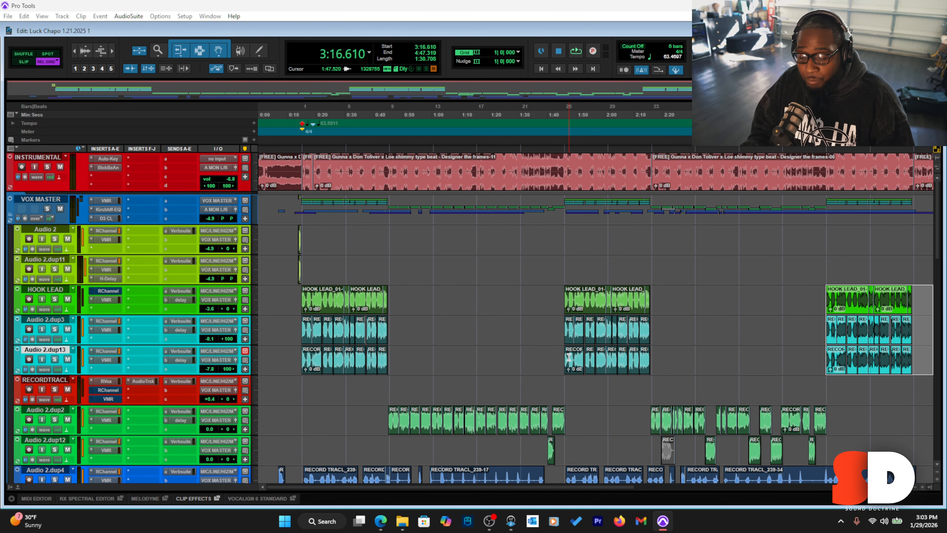
{"action": "key", "text": "ctrl+z"}
{"action": "key", "text": "ctrl+z"}
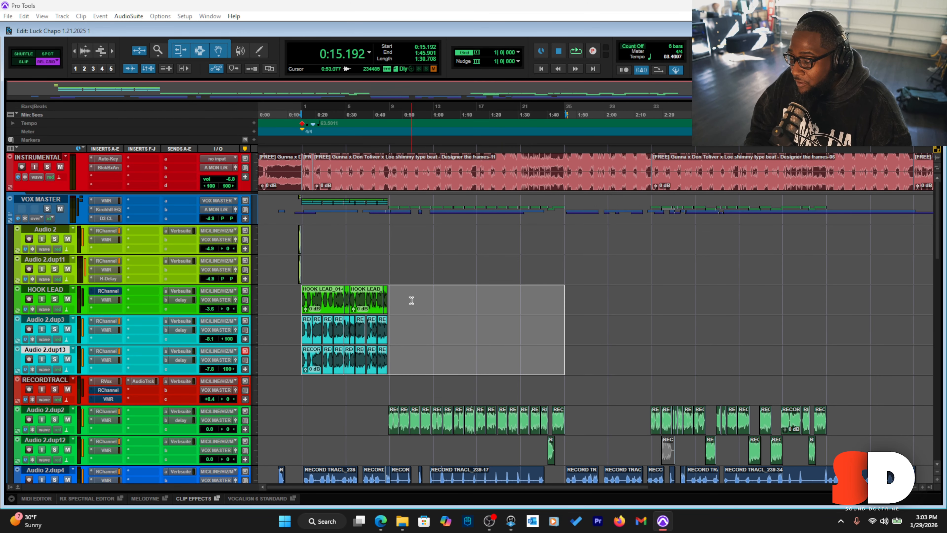
Select the hook clips from 0:12.288 to 0:45.430 on the three hook tracks and place copies starting at 1:42.998 and 3:13.705
{"action": "left_click_drag", "start_coordinate": [390, 291], "coordinate": [294, 360]}
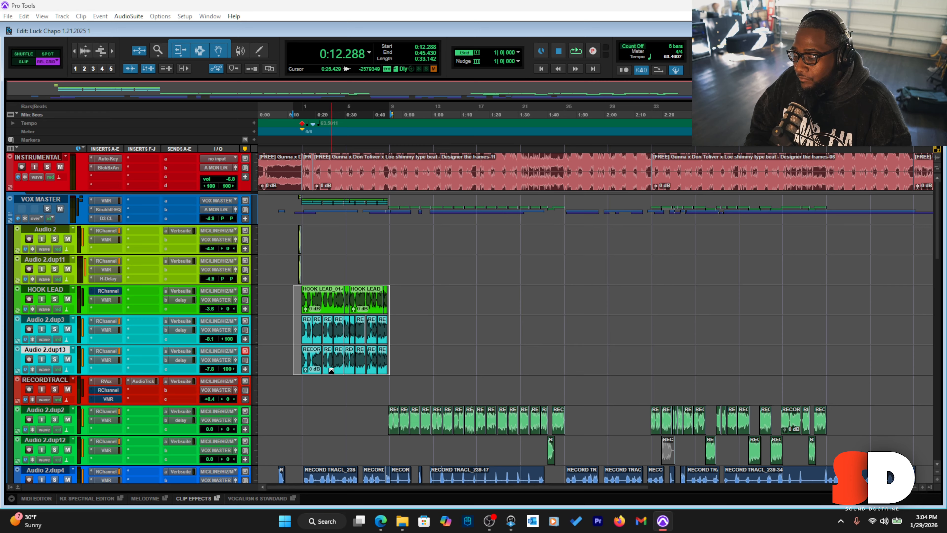
{"action": "left_click_drag", "start_coordinate": [329, 371], "coordinate": [847, 358]}
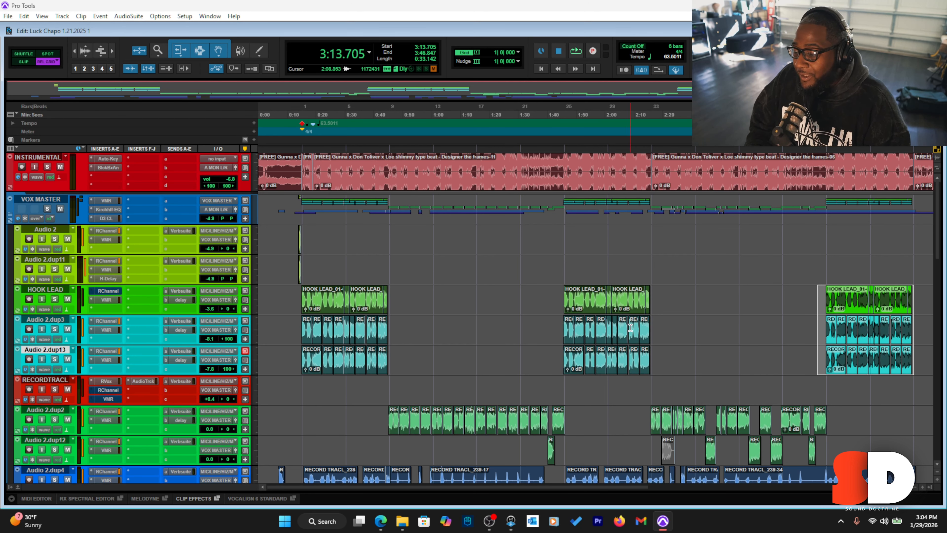
{"action": "left_click", "coordinate": [475, 291]}
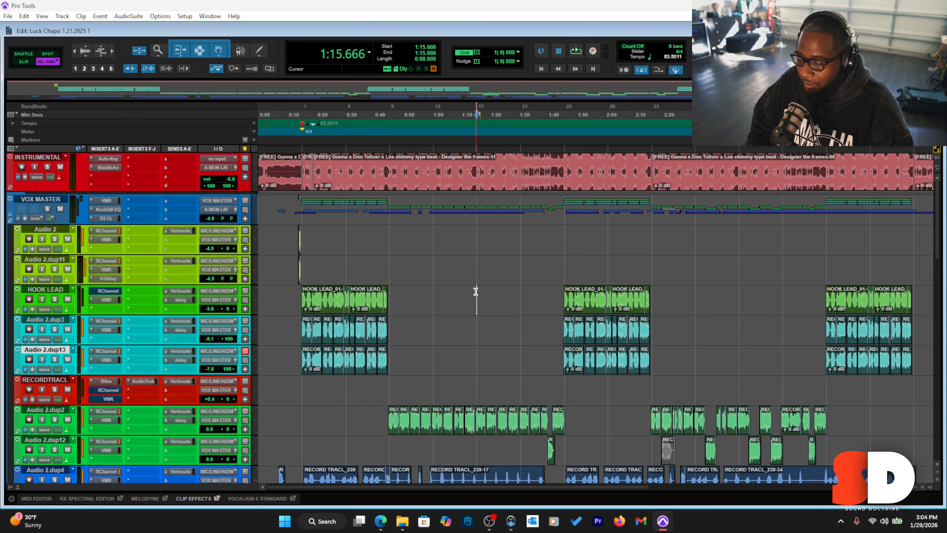
Undo the two hook copies placed at 1:42.998 and 3:13.705
{"action": "key", "text": "ctrl+z"}
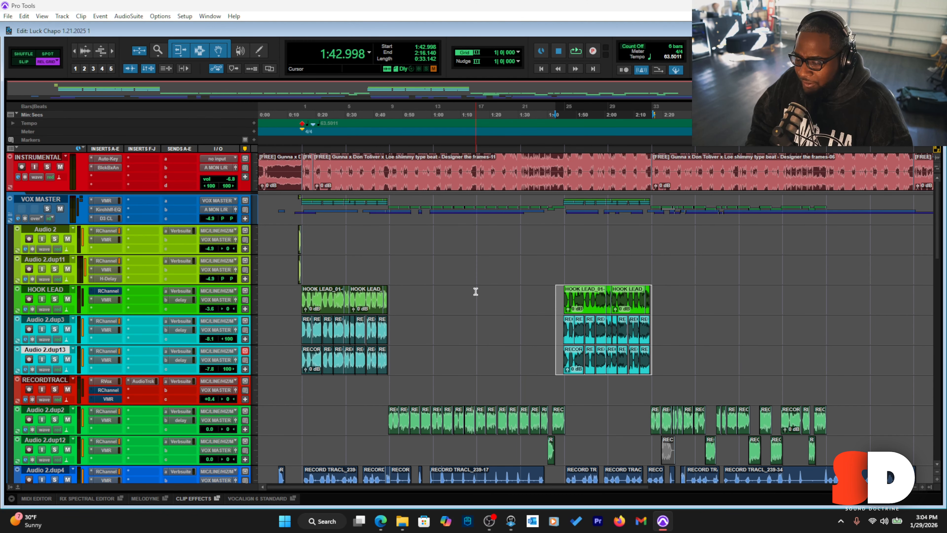
{"action": "key", "text": "ctrl+z"}
{"action": "left_click", "coordinate": [559, 292]}
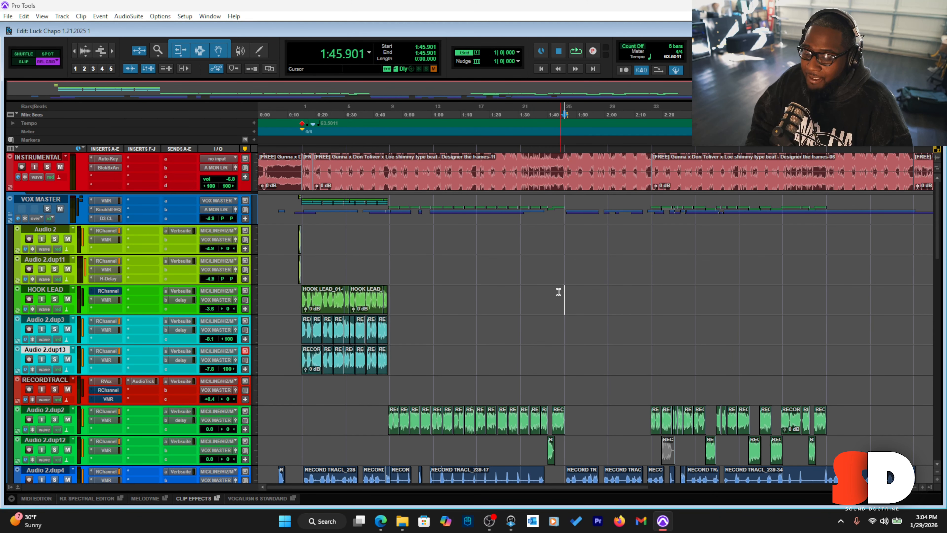
{"action": "key", "text": "ctrl+z"}
Select the start of the first hook on the HOOK LEAD track from 0:12.821 to 0:15.829, including the space before it
{"action": "key", "text": "ctrl+bracketright"}
{"action": "key", "text": "ctrl+bracketright"}
{"action": "key", "text": "ctrl+bracketright"}
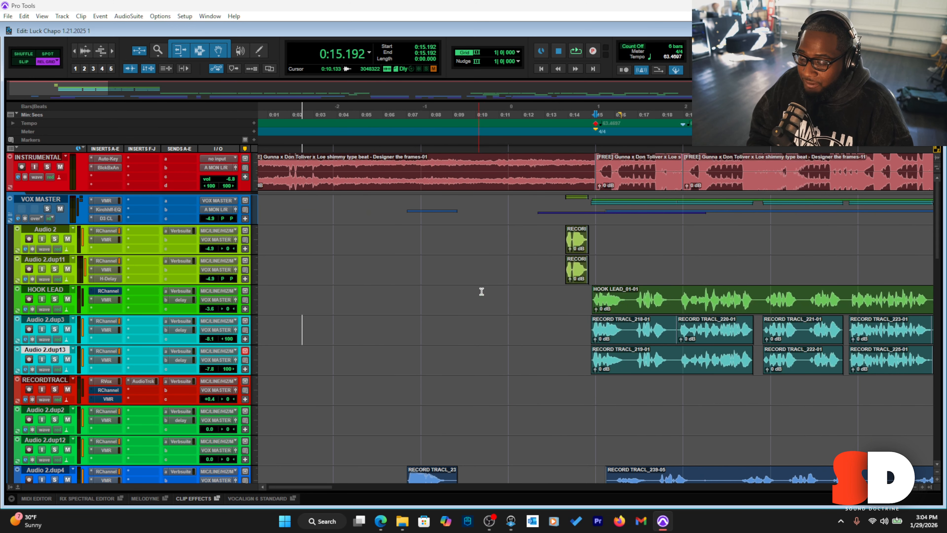
{"action": "left_click", "coordinate": [598, 296]}
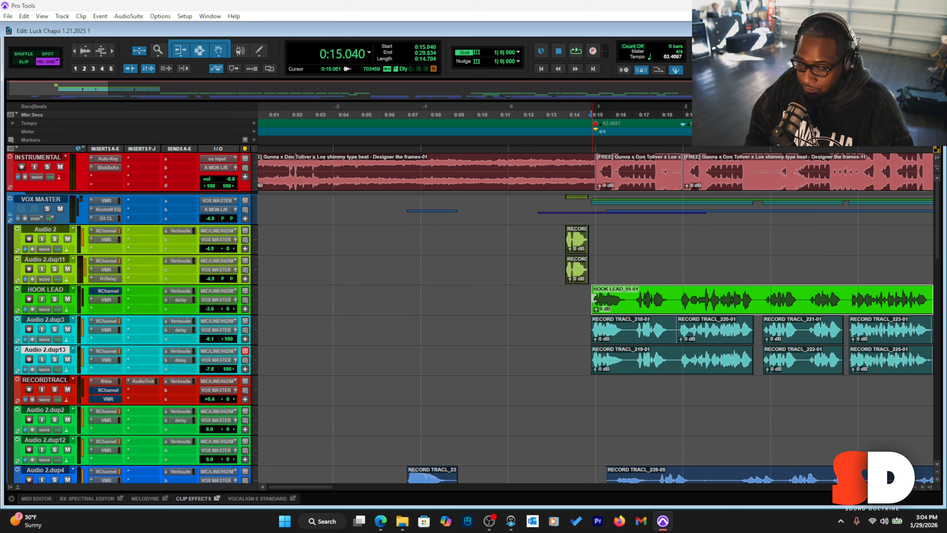
{"action": "left_click_drag", "start_coordinate": [547, 298], "coordinate": [616, 297]}
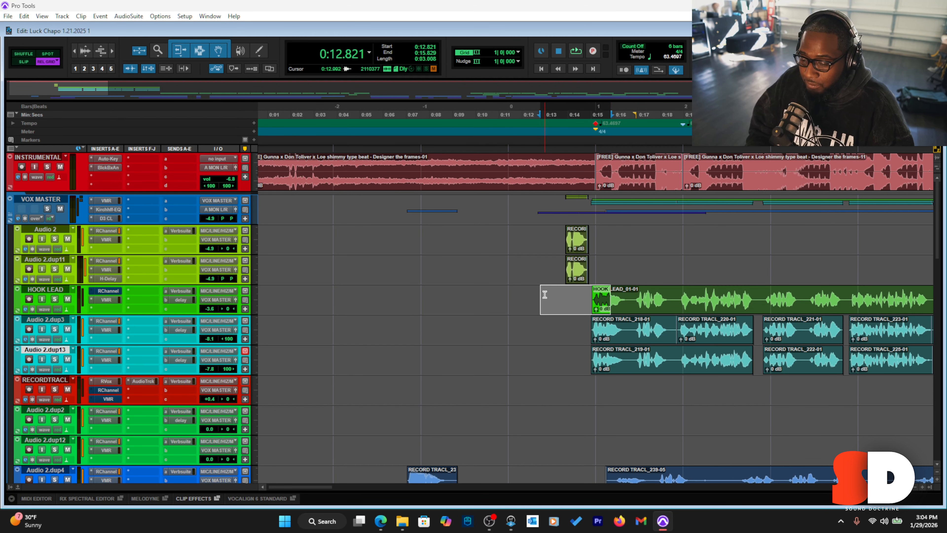
{"action": "key", "text": "ctrl+bracketleft"}
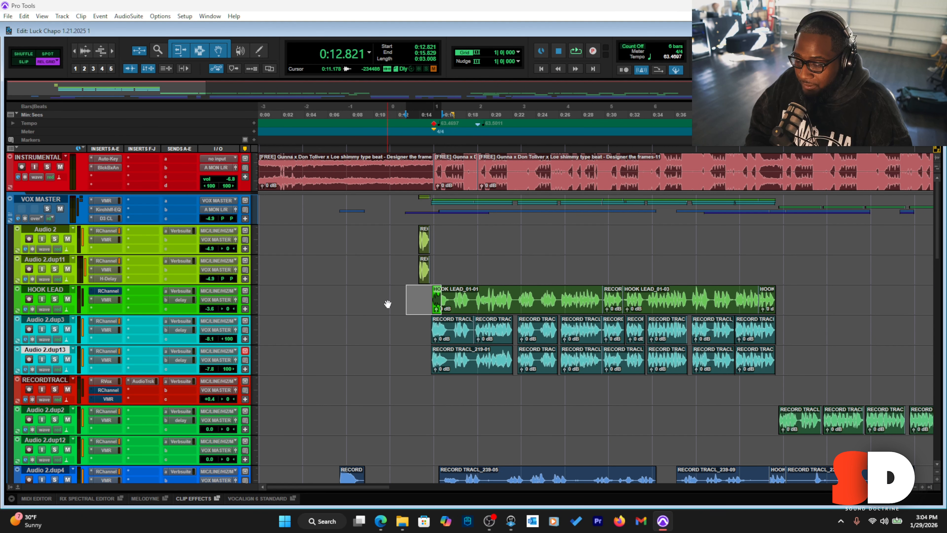
Group the HOOK LEAD clips, including the empty lead-in, from 0:12.330 to 0:44.800 into one clip group
{"action": "left_click_drag", "start_coordinate": [400, 299], "coordinate": [774, 299]}
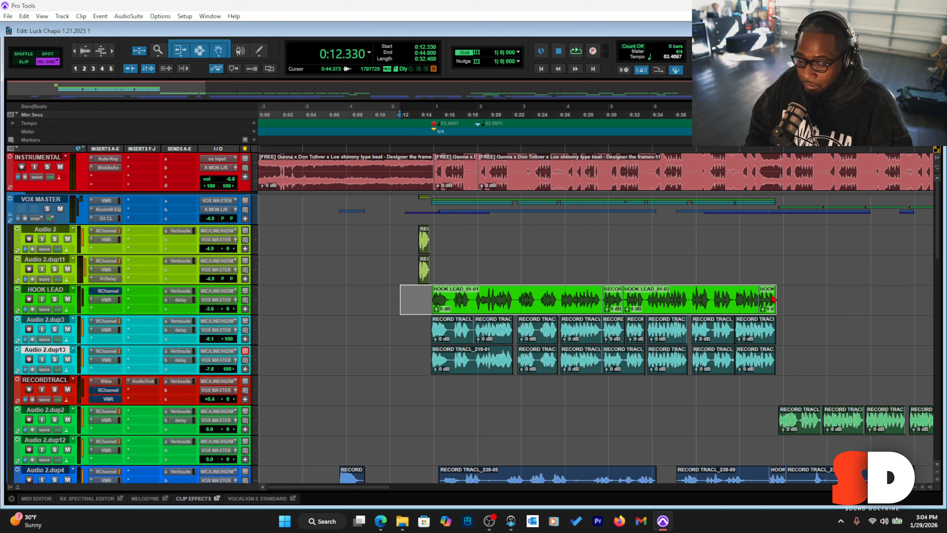
{"action": "right_click", "coordinate": [773, 299]}
{"action": "left_click", "coordinate": [802, 462]}
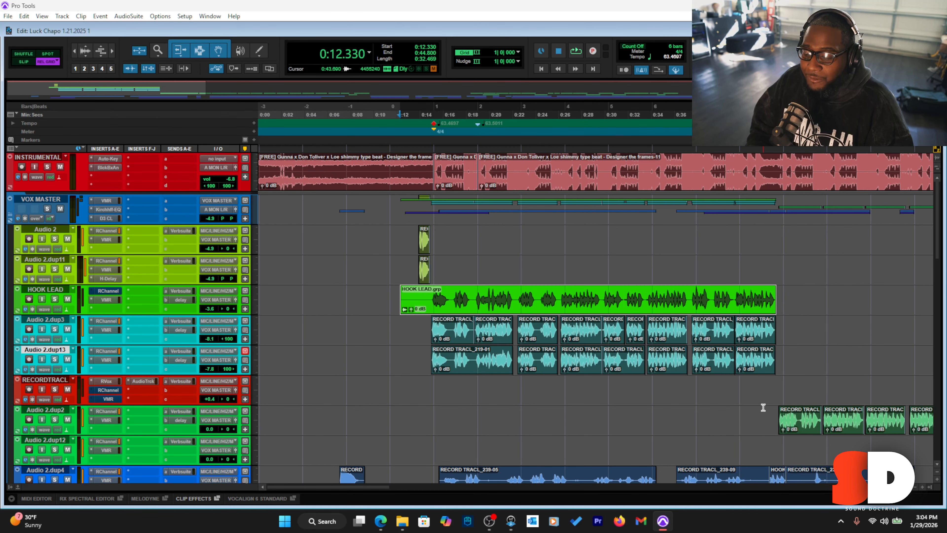
Duplicate the three hook tracks' selection from 0:15.192 to 1:45.901, undo the duplication and clear the selection
{"action": "key", "text": "ctrl+bracketleft"}
{"action": "key", "text": "ctrl+bracketleft"}
{"action": "left_click", "coordinate": [455, 298]}
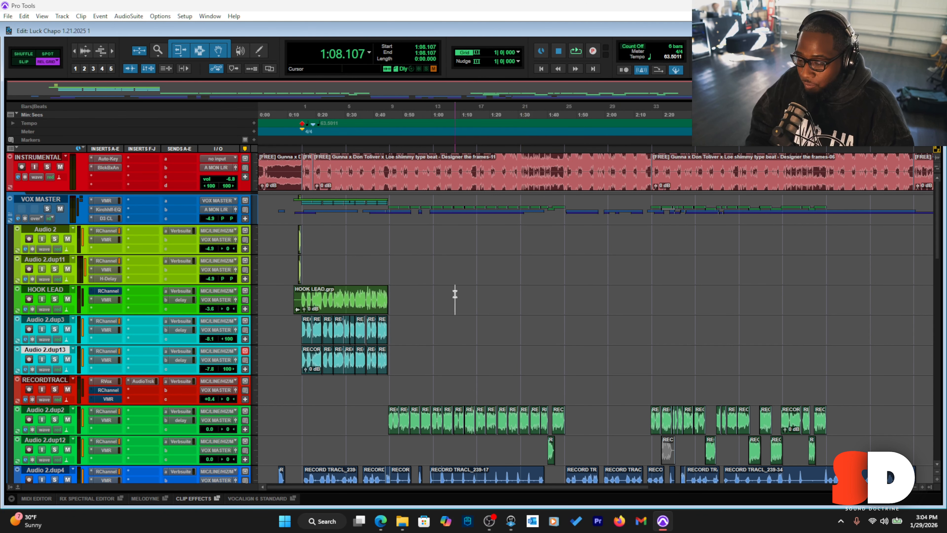
{"action": "left_click_drag", "start_coordinate": [294, 297], "coordinate": [293, 298]}
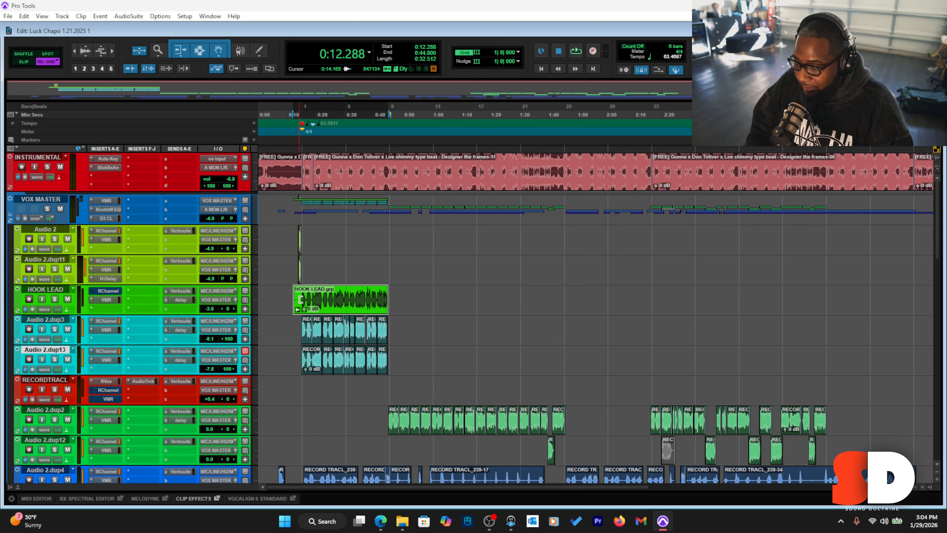
{"action": "left_click_drag", "start_coordinate": [564, 285], "coordinate": [300, 375]}
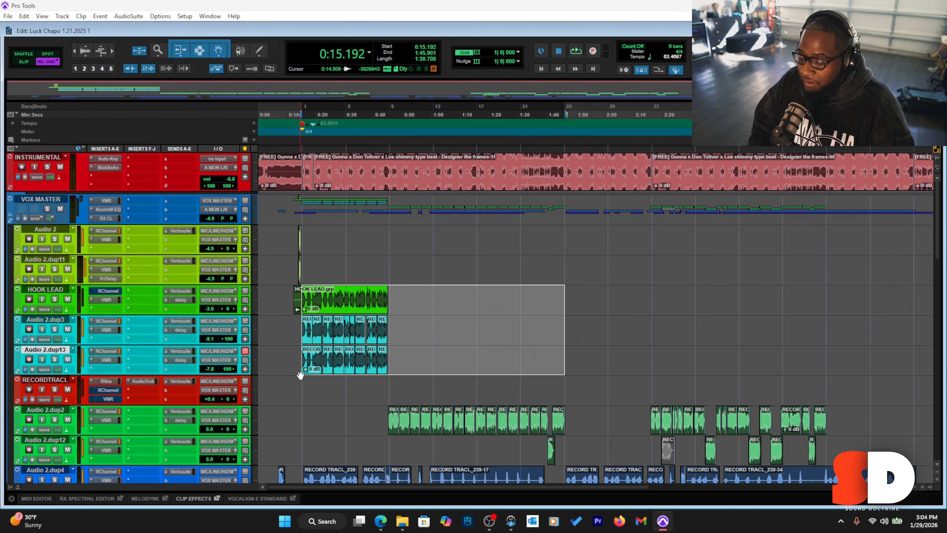
{"action": "key", "text": "ctrl+d"}
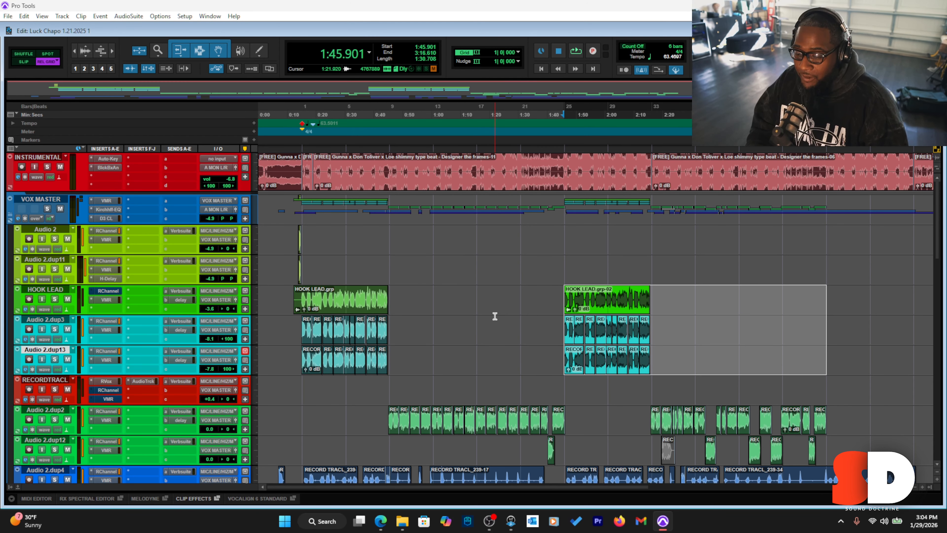
{"action": "key", "text": "ctrl+z"}
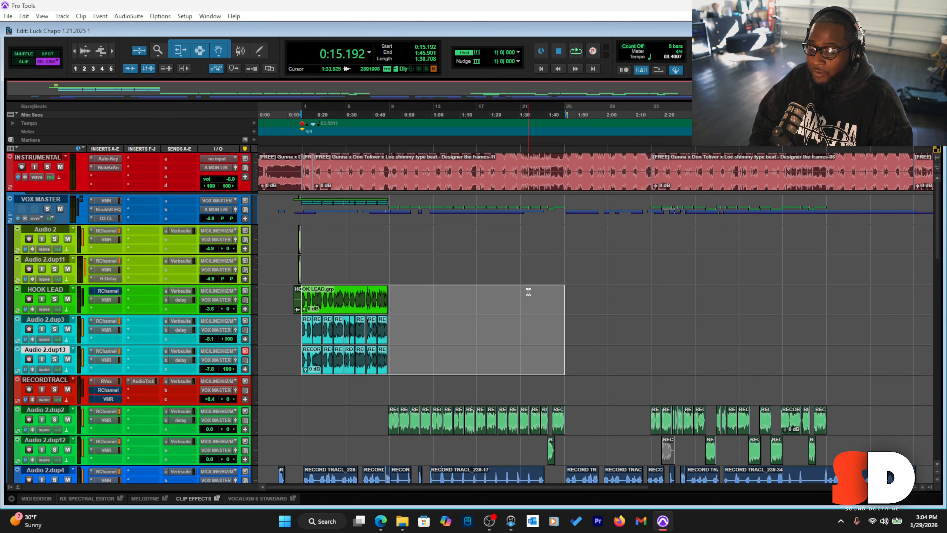
{"action": "left_click", "coordinate": [517, 303]}
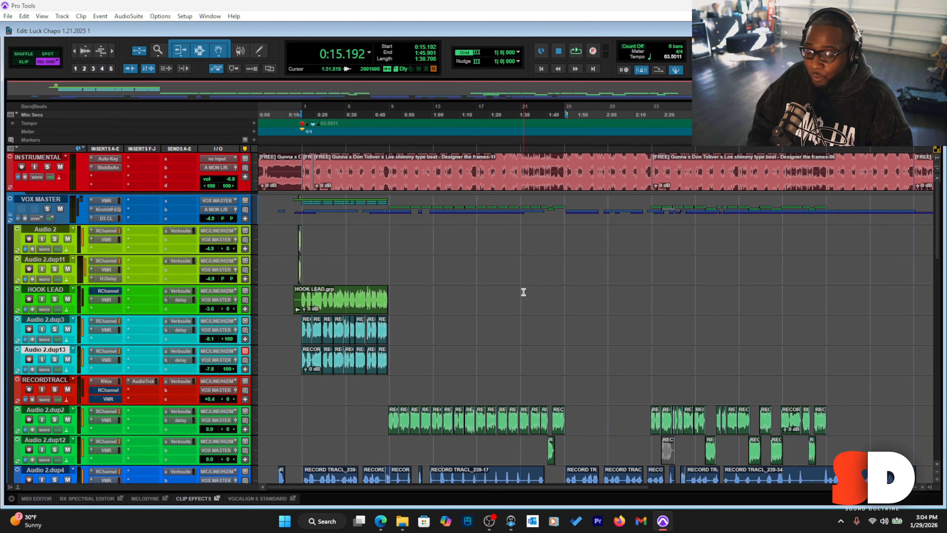
{"action": "left_click", "coordinate": [523, 292]}
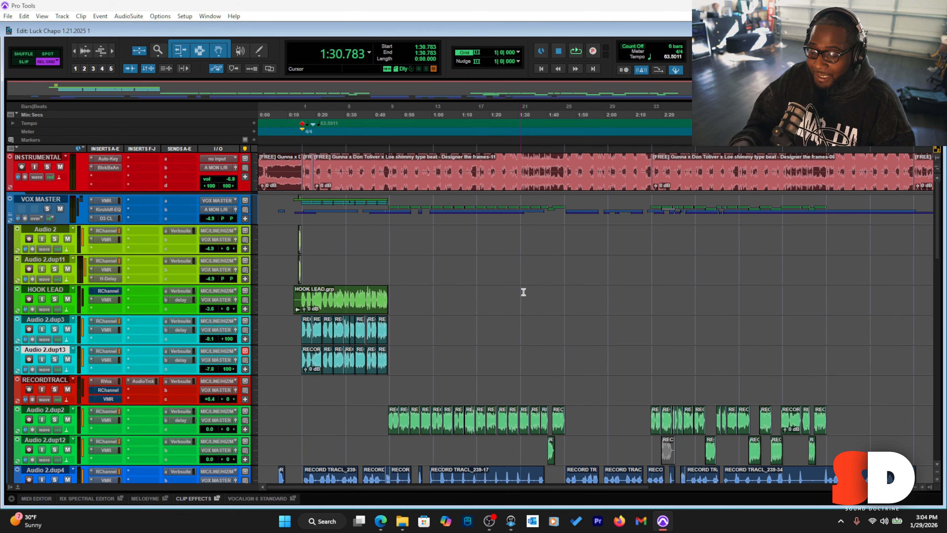
Add markers at 1:45.901, 0:45.430, 0:15.192 and the start of the second verse to outline the song sections
{"action": "left_click", "coordinate": [564, 293]}
{"action": "key", "text": "KP_Enter"}
{"action": "key", "text": "Return"}
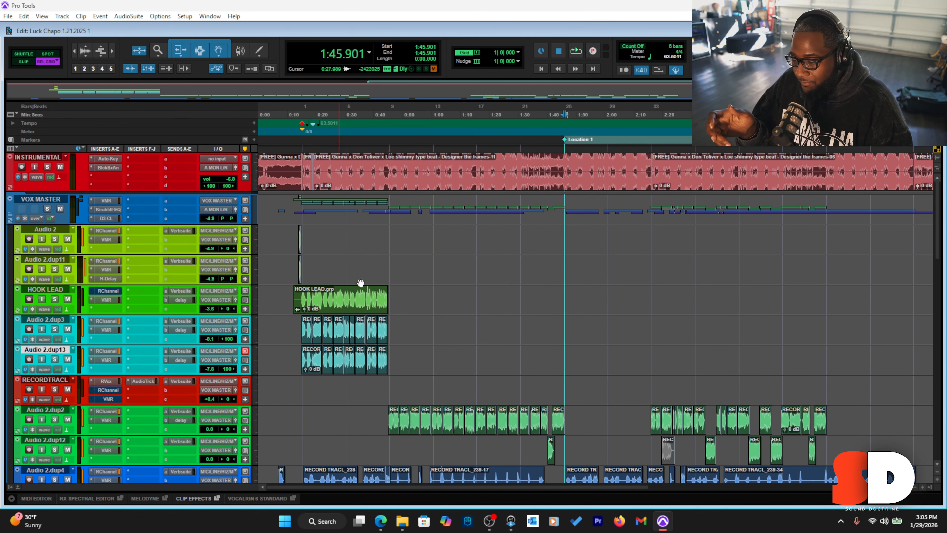
{"action": "left_click", "coordinate": [389, 262]}
{"action": "key", "text": "KP_Enter"}
{"action": "key", "text": "Return"}
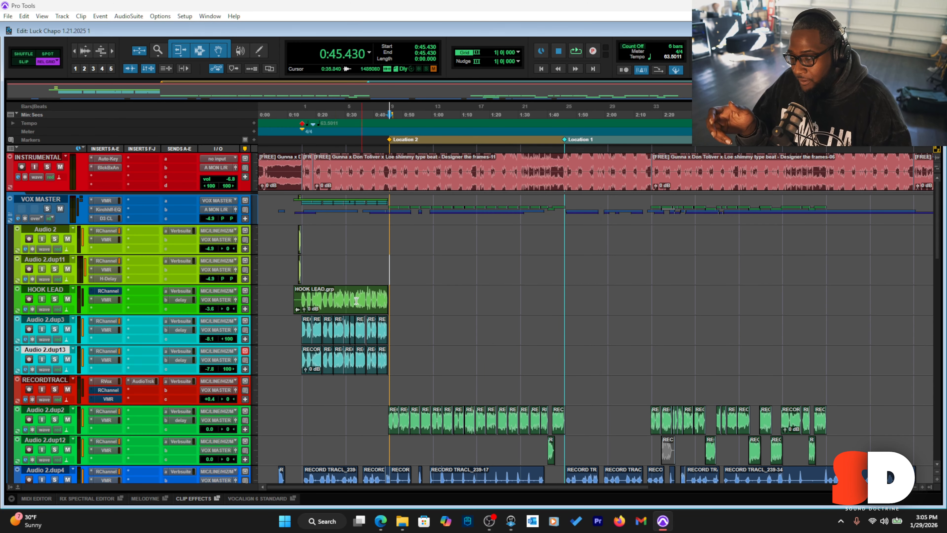
{"action": "left_click", "coordinate": [302, 386]}
{"action": "key", "text": "KP_Enter"}
{"action": "key", "text": "Return"}
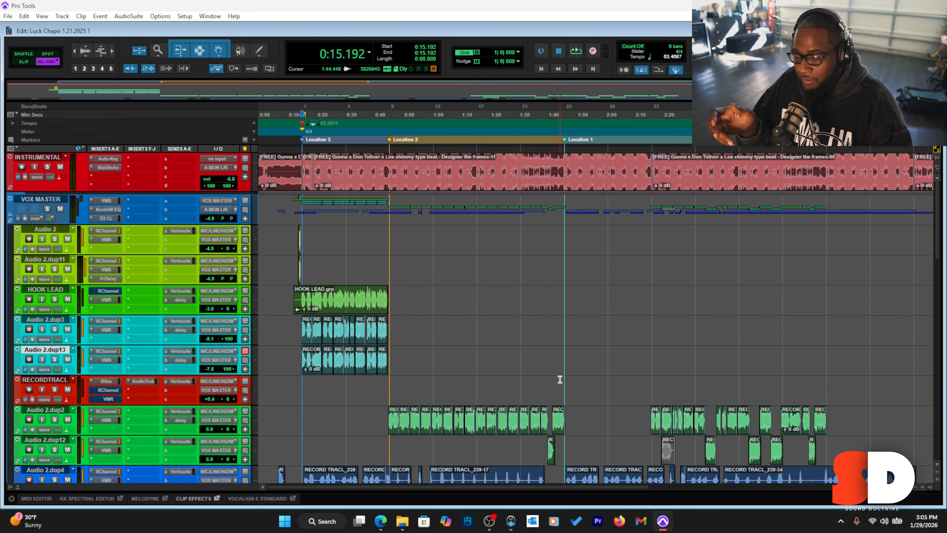
{"action": "left_click", "coordinate": [651, 292]}
{"action": "key", "text": "KP_Enter"}
{"action": "key", "text": "Return"}
Try duplicating the hook from the first marker to 1:45.901, highlight the missing lead-in before the HOOK LEAD copy, and undo the duplication
{"action": "left_click", "coordinate": [521, 296]}
{"action": "left_click", "coordinate": [563, 306]}
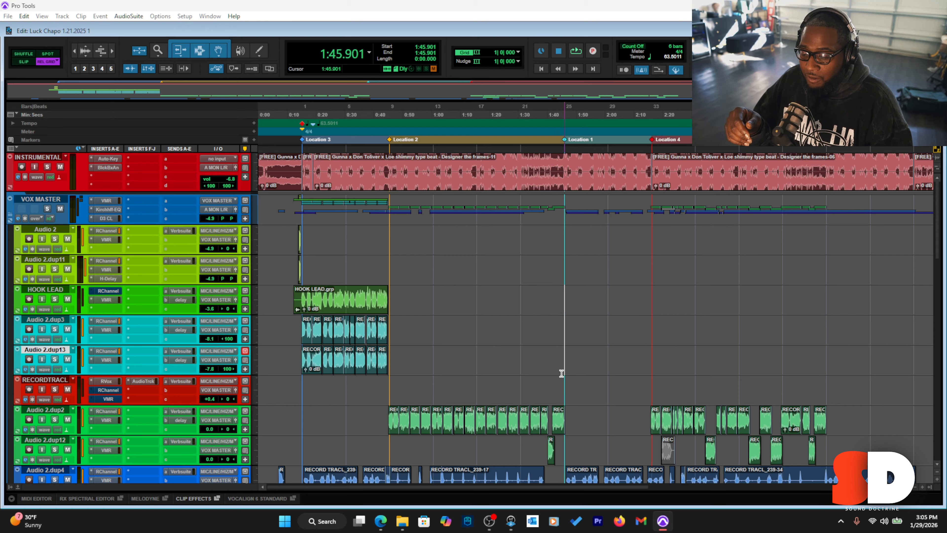
{"action": "left_click", "coordinate": [302, 377]}
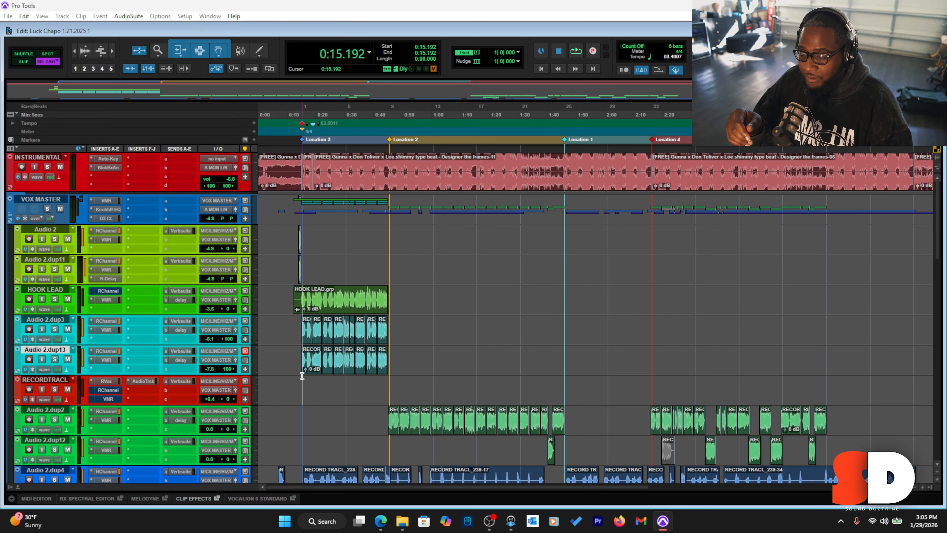
{"action": "left_click_drag", "start_coordinate": [302, 299], "coordinate": [261, 300]}
{"action": "left_click_drag", "start_coordinate": [565, 288], "coordinate": [304, 385]}
{"action": "key", "text": "ctrl+d"}
{"action": "left_click_drag", "start_coordinate": [550, 299], "coordinate": [563, 302]}
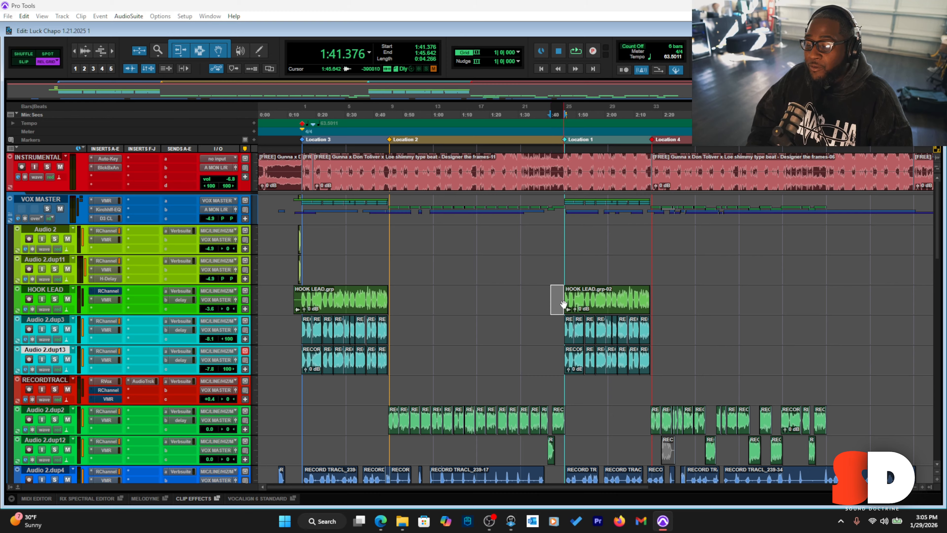
{"action": "key", "text": "ctrl+z"}
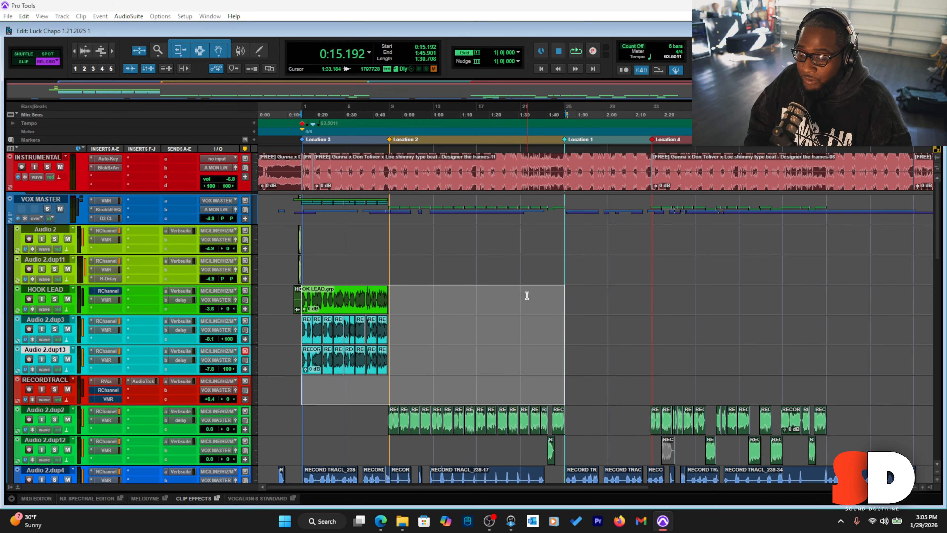
Select the three hook tracks from 0:00.067 to 1:30.783, duplicate the selection twice, and undo both duplications
{"action": "left_click_drag", "start_coordinate": [522, 289], "coordinate": [255, 368]}
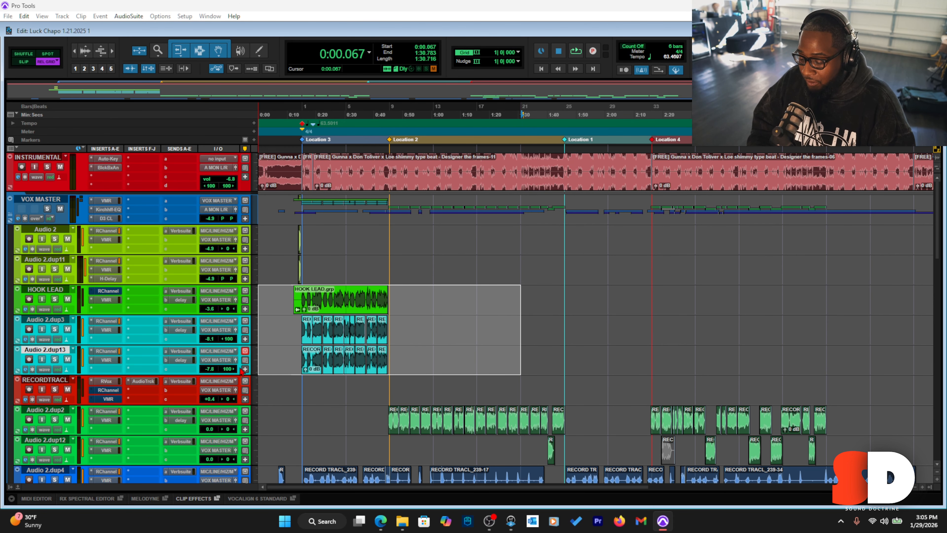
{"action": "key", "text": "ctrl+d"}
{"action": "key", "text": "ctrl+d"}
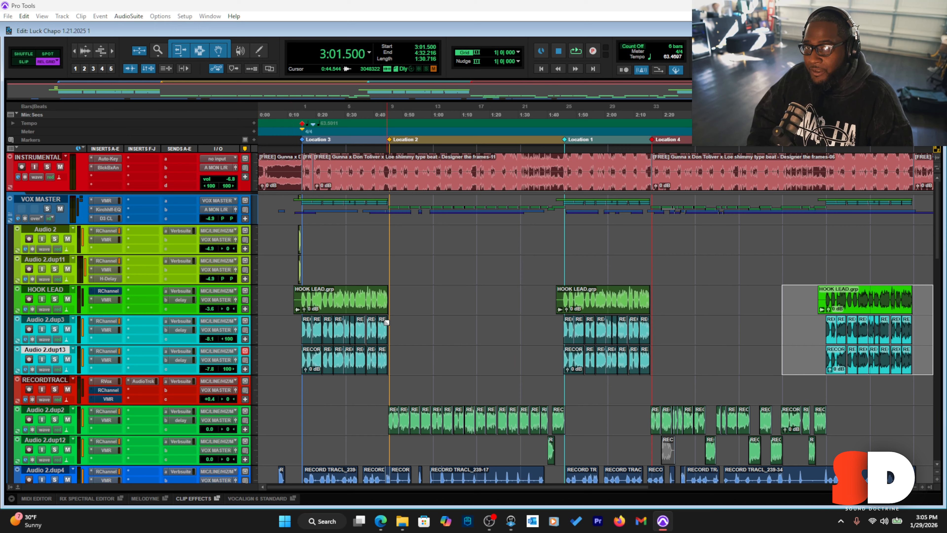
{"action": "key", "text": "ctrl+z"}
{"action": "key", "text": "ctrl+z"}
Select the hook clips from 0:09.386 to 0:45.430 on the three hook tracks, place a copy starting at 1:40.098, and undo the copy
{"action": "left_click", "coordinate": [368, 312]}
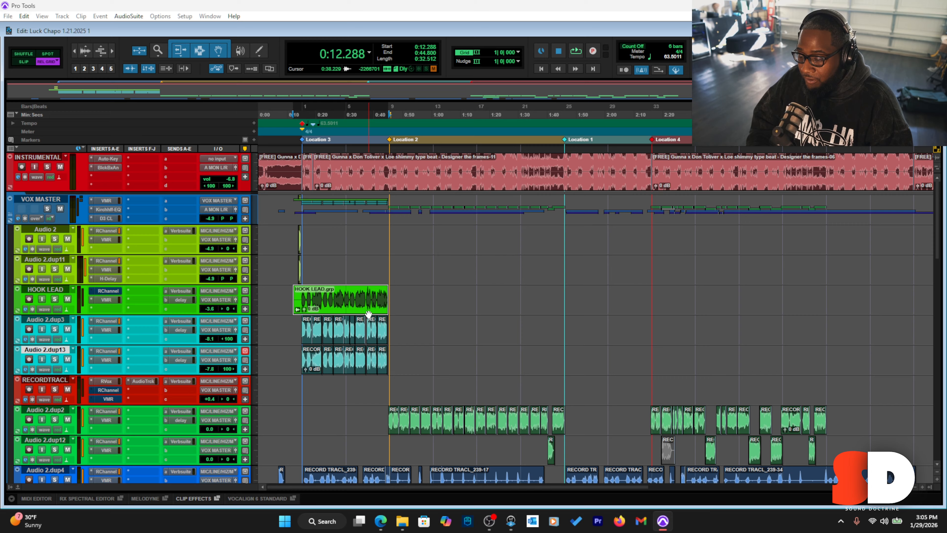
{"action": "left_click_drag", "start_coordinate": [391, 286], "coordinate": [280, 374]}
{"action": "left_click_drag", "start_coordinate": [342, 306], "coordinate": [595, 306]}
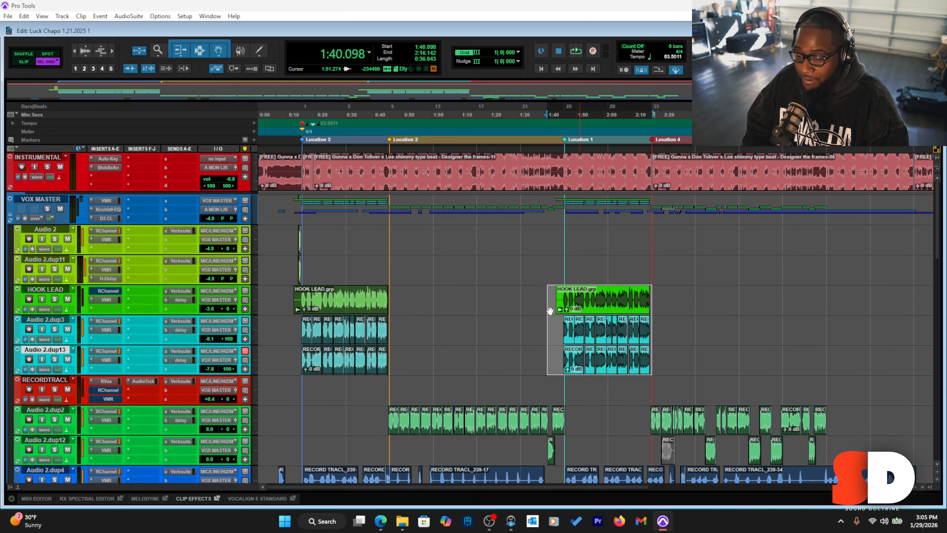
{"action": "key", "text": "ctrl+z"}
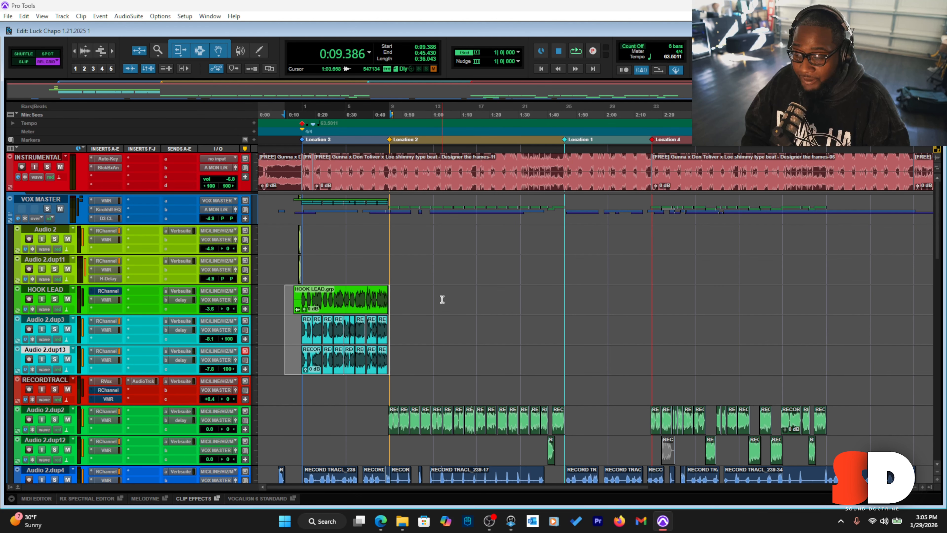
Try placing the hook clips at the second hook in absolute Grid mode, undo the placement, and return to relative grid
{"action": "left_click", "coordinate": [56, 64]}
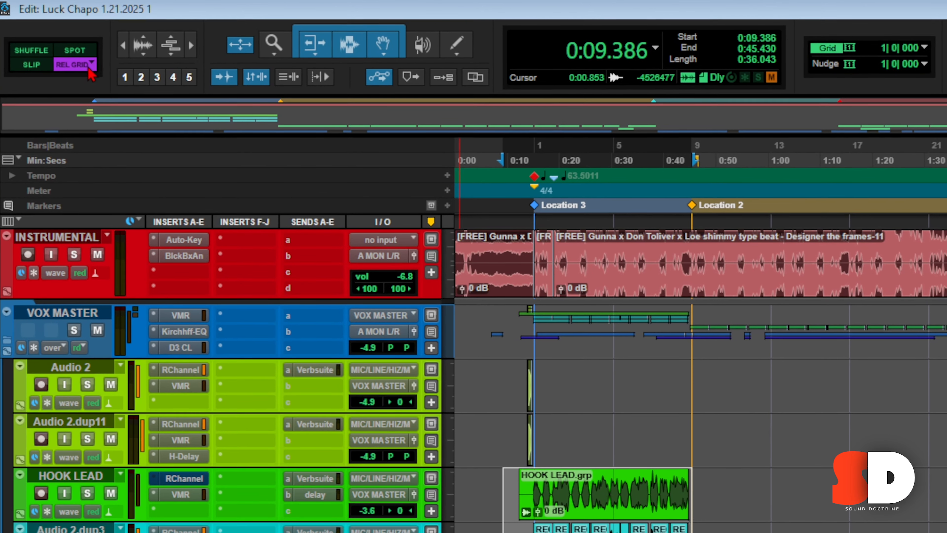
{"action": "left_click", "coordinate": [89, 68]}
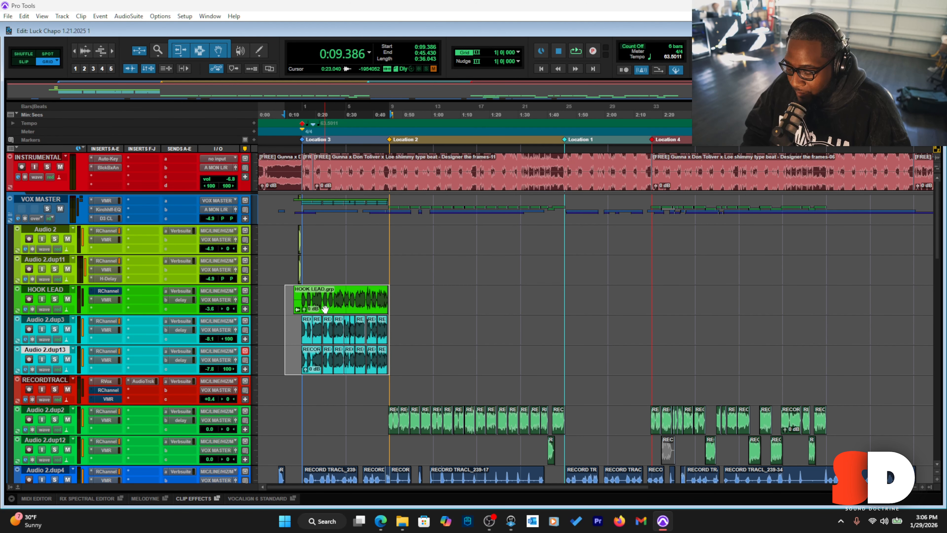
{"action": "left_click_drag", "start_coordinate": [325, 308], "coordinate": [584, 307]}
{"action": "key", "text": "ctrl+z"}
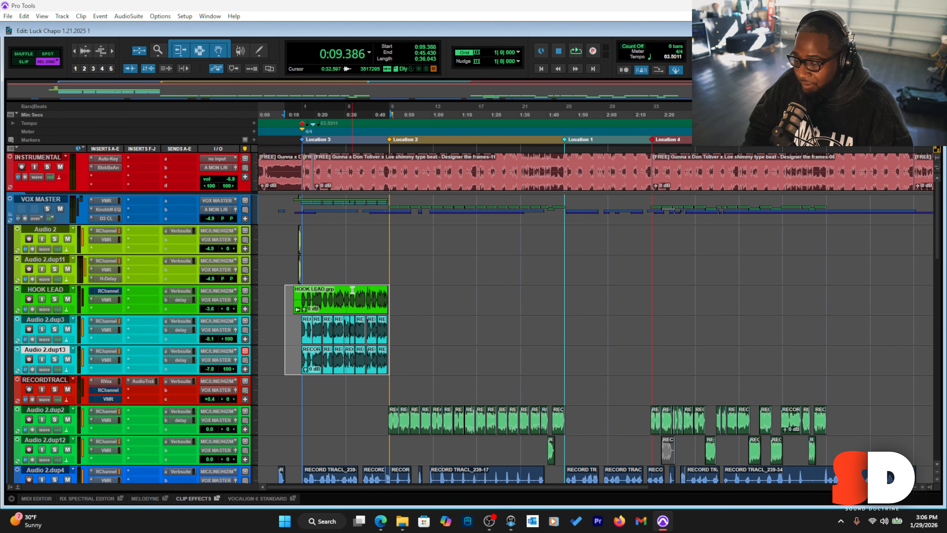
Place copies of the selected hook clips at the second and third hook positions and play back from 1:45.901
{"action": "left_click_drag", "start_coordinate": [386, 315], "coordinate": [627, 315]}
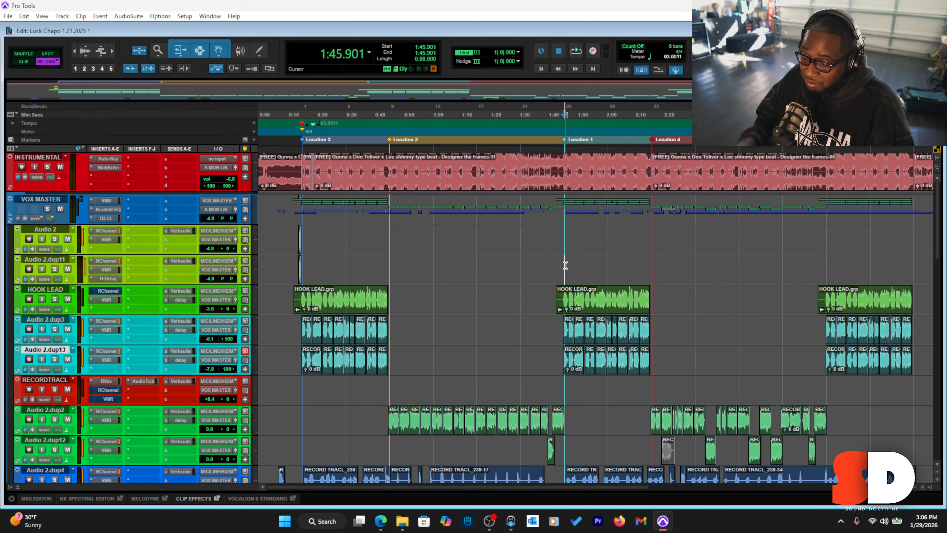
{"action": "key", "text": "space"}
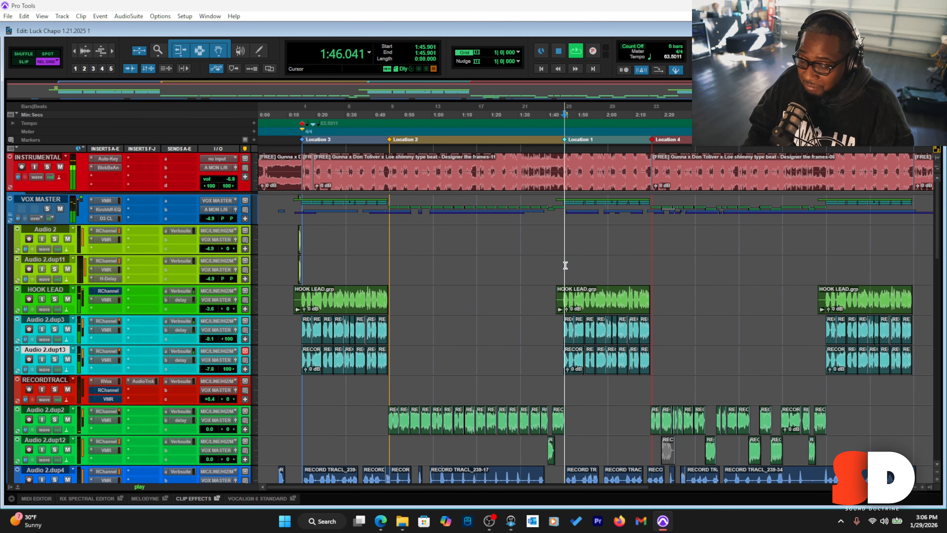
{"action": "scroll", "coordinate": [591, 278], "scroll_direction": "down", "scroll_amount": 3}
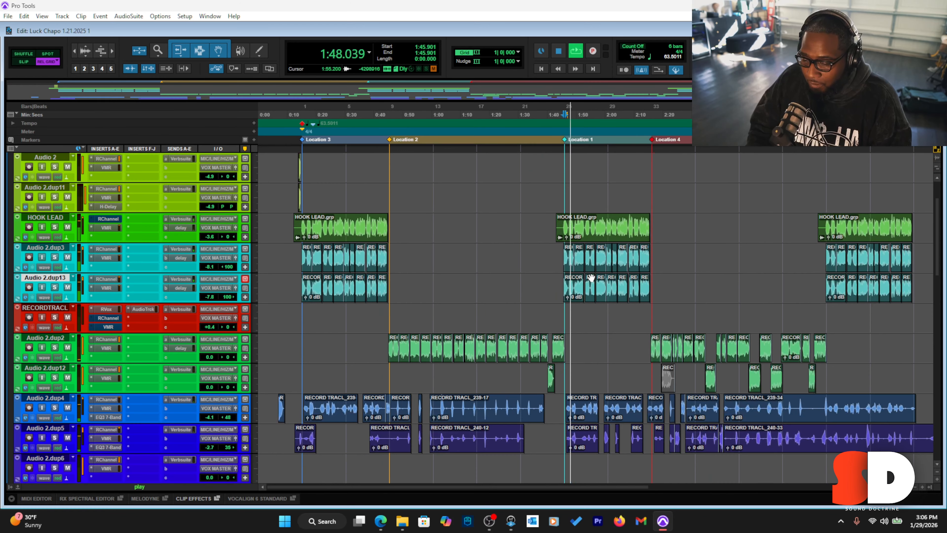
{"action": "key", "text": "r"}
{"action": "scroll", "coordinate": [593, 293], "scroll_direction": "down", "scroll_amount": 2}
{"action": "key", "text": "space"}
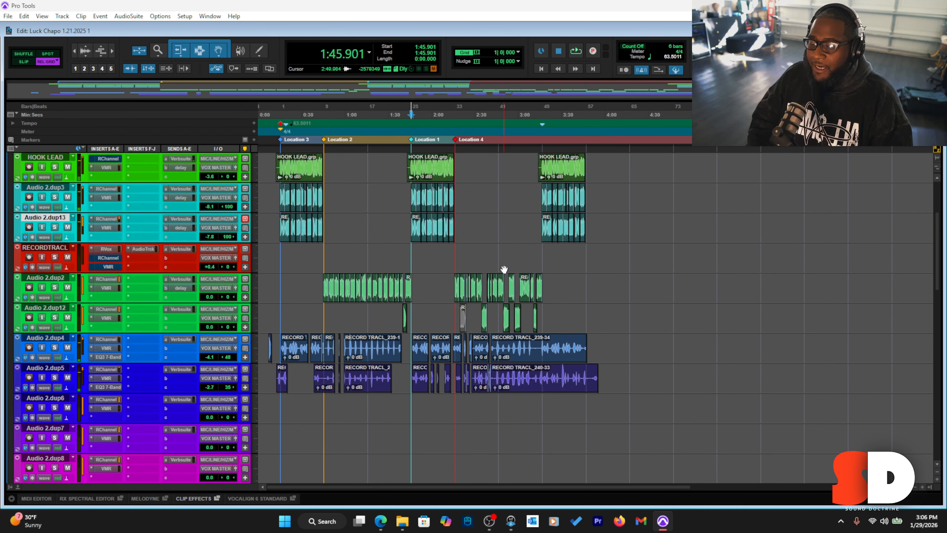
Duplicate the HOOK LEAD track once without its active or alternate playlists, keeping automation, inserts, sends, markers and group assignments
{"action": "scroll", "coordinate": [504, 269], "scroll_direction": "up", "scroll_amount": 4}
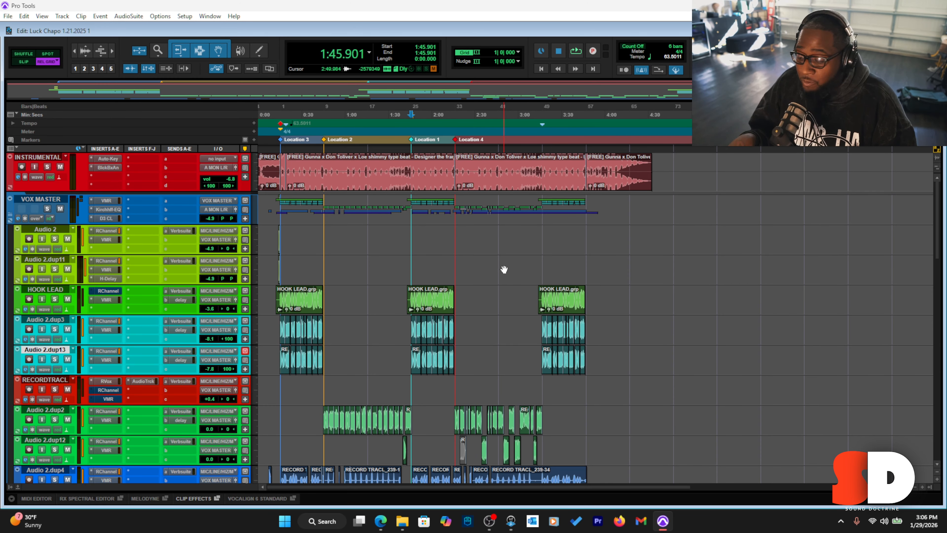
{"action": "key", "text": "ctrl+]"}
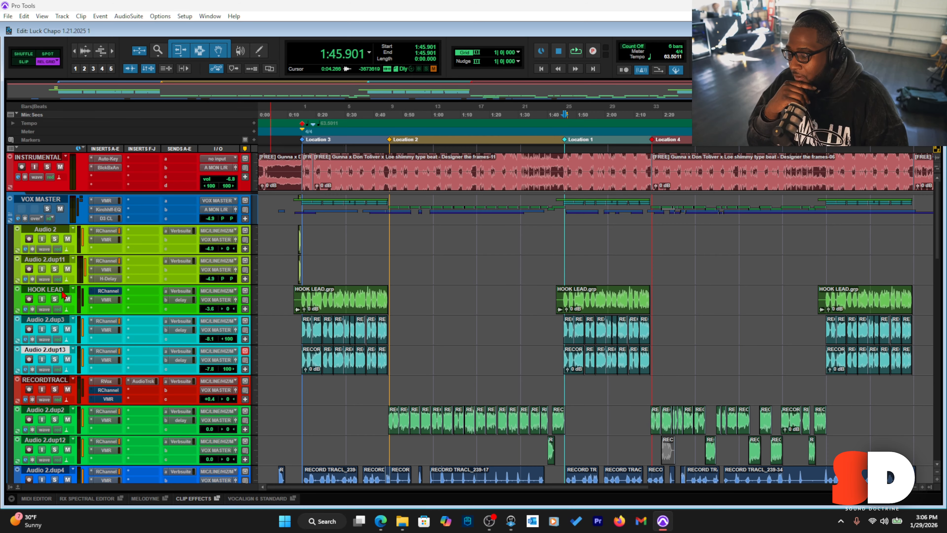
{"action": "scroll", "coordinate": [341, 320], "scroll_direction": "down", "scroll_amount": 1}
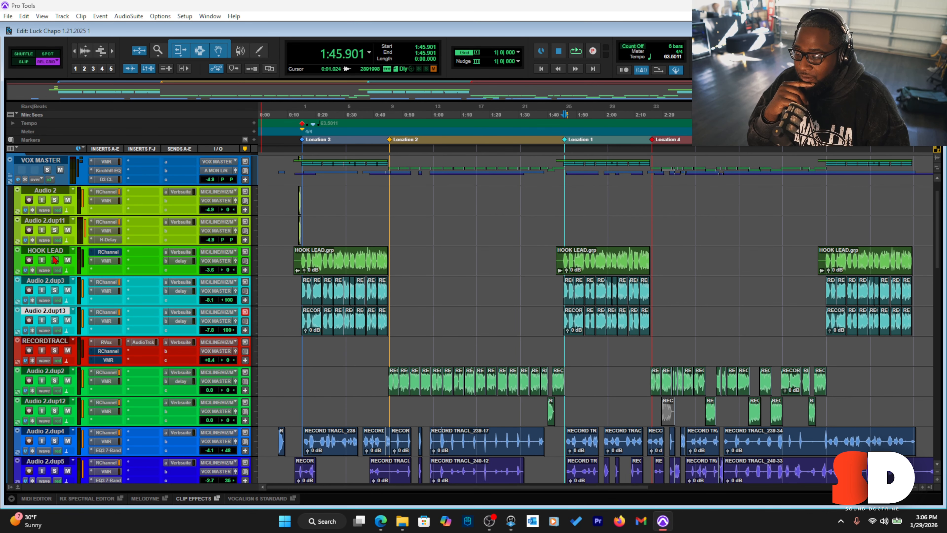
{"action": "right_click", "coordinate": [54, 248]}
{"action": "left_click", "coordinate": [80, 418]}
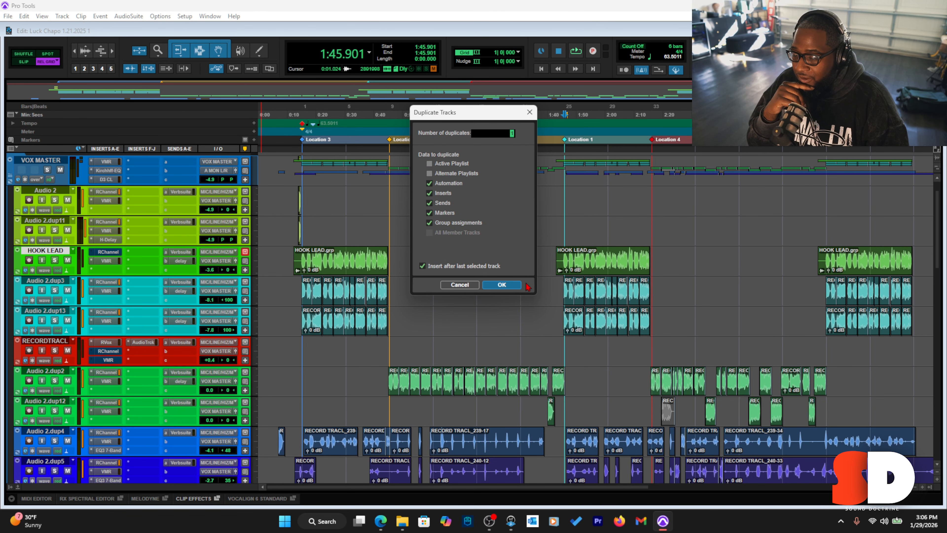
{"action": "left_click", "coordinate": [509, 285]}
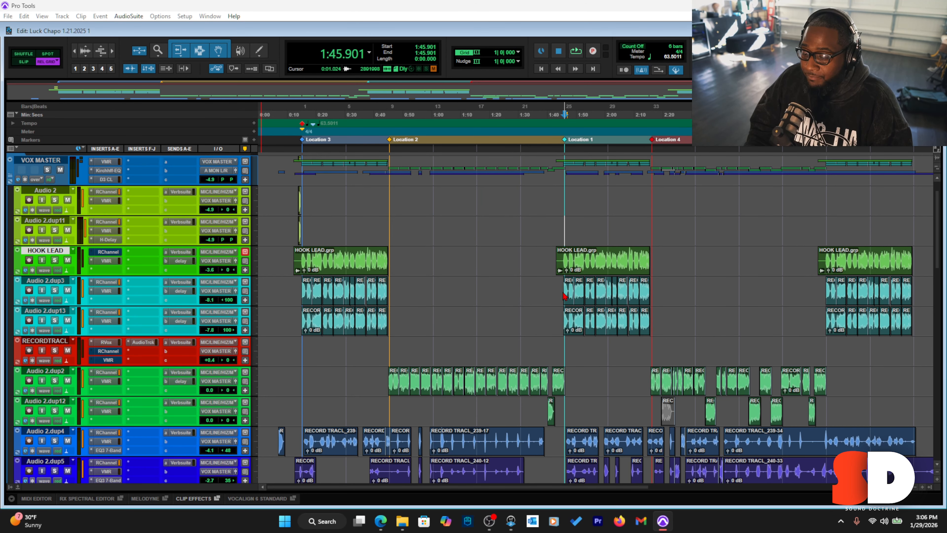
Select the vocal tracks from 0:00.000 to 4:28.629, clear the selection, and delete the muted clip near 2:19 on Audio 2.dup12
{"action": "key", "text": "ctrl+["}
{"action": "left_click_drag", "start_coordinate": [642, 306], "coordinate": [239, 308]}
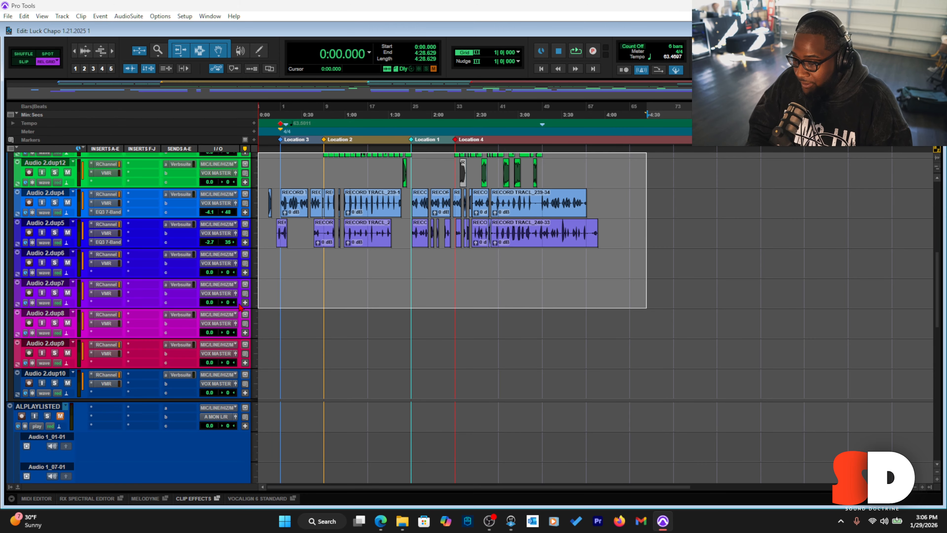
{"action": "left_click", "coordinate": [394, 292]}
{"action": "left_click", "coordinate": [461, 182]}
{"action": "left_click", "coordinate": [461, 183]}
{"action": "scroll", "coordinate": [560, 212], "scroll_direction": "up", "scroll_amount": 6}
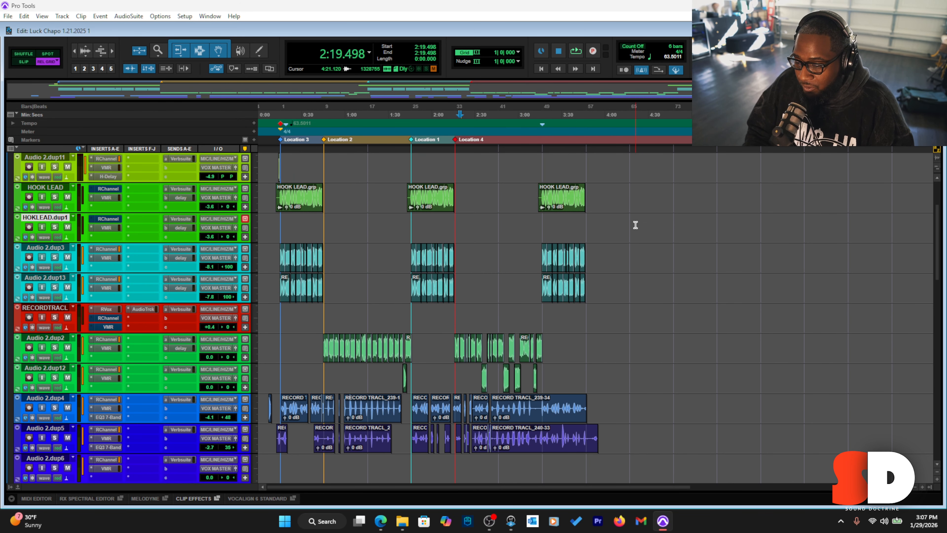
Mute all clips on tracks Audio 2.dup3 through Audio 2.dup5 from 0:00.000 to 4:27.605 and place the cursor at the first hook, 0:15.192
{"action": "left_click_drag", "start_coordinate": [644, 249], "coordinate": [231, 433]}
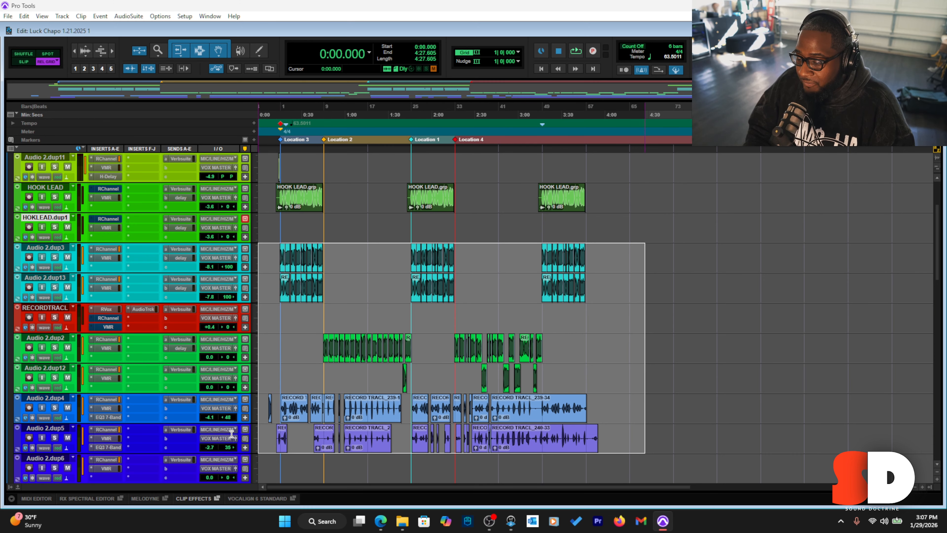
{"action": "key", "text": "ctrl+m"}
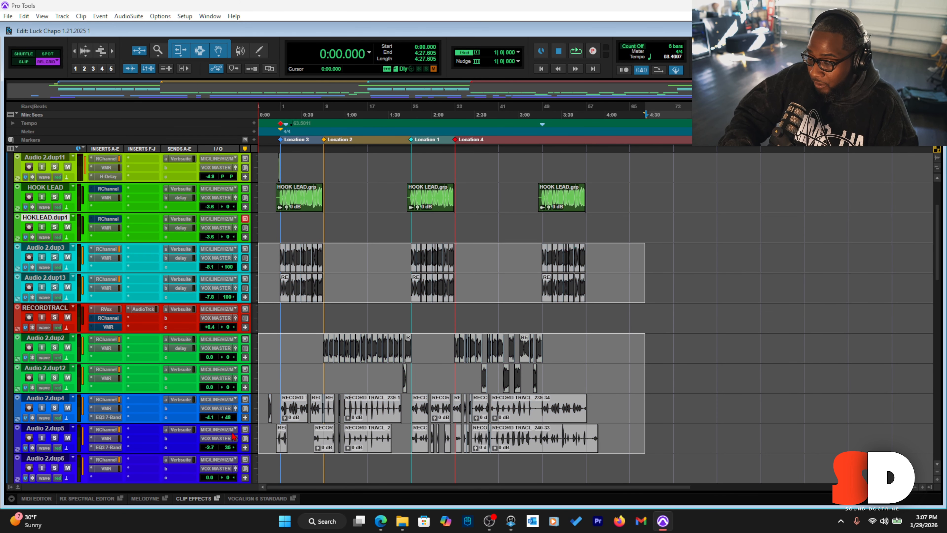
{"action": "left_click", "coordinate": [286, 322]}
{"action": "scroll", "coordinate": [286, 324], "scroll_direction": "up", "scroll_amount": 3}
{"action": "scroll", "coordinate": [282, 323], "scroll_direction": "up", "scroll_amount": 5}
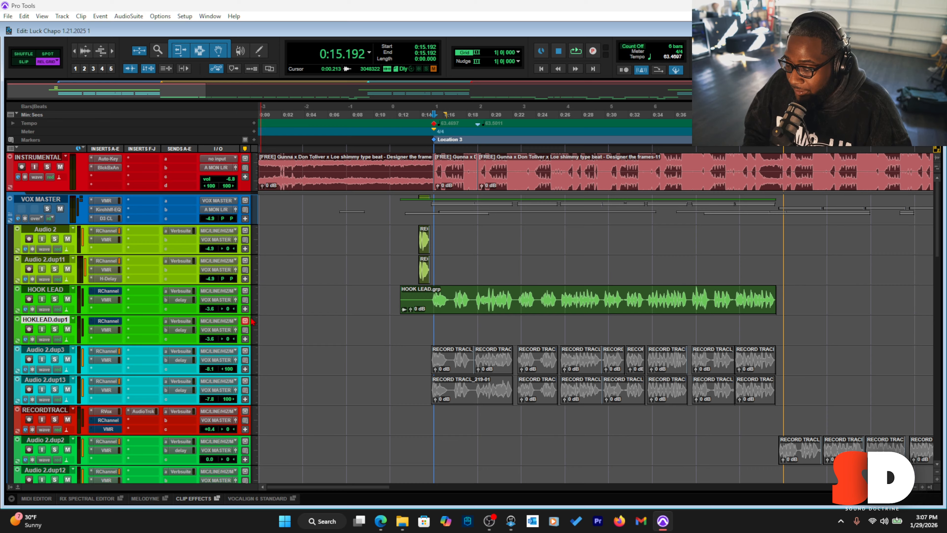
{"action": "scroll", "coordinate": [252, 321], "scroll_direction": "down", "scroll_amount": 2}
{"action": "key", "text": "ctrl+alt+Up"}
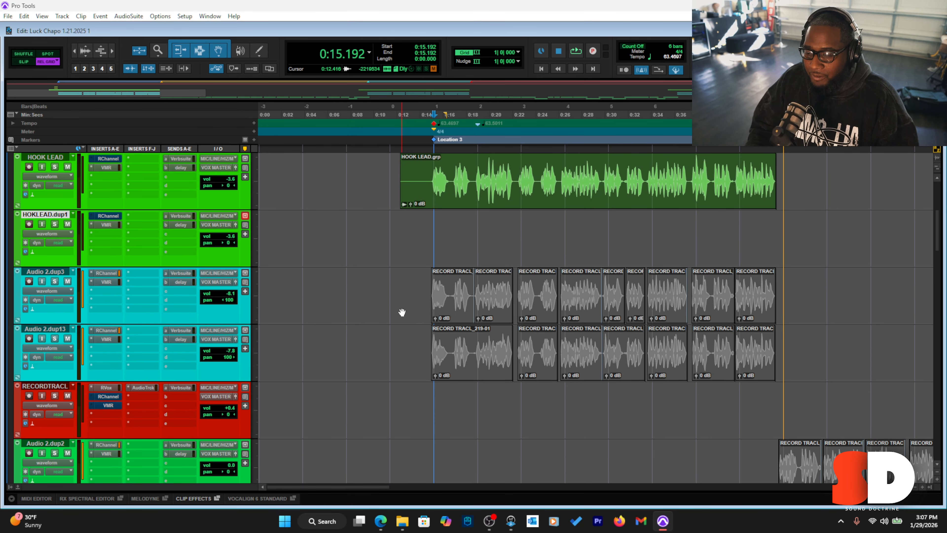
{"action": "scroll", "coordinate": [402, 312], "scroll_direction": "up", "scroll_amount": 1}
{"action": "scroll", "coordinate": [524, 220], "scroll_direction": "right", "scroll_amount": 3}
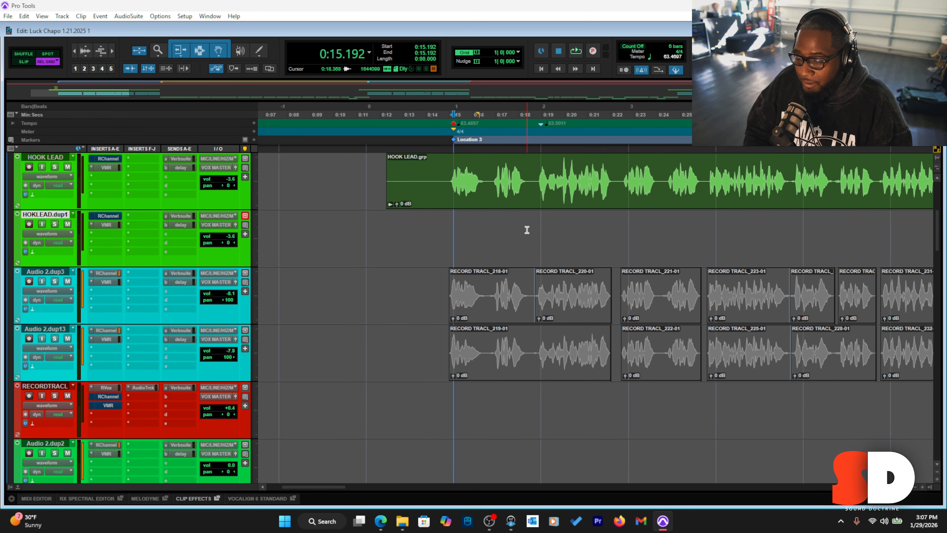
Try the grid value at 1/4, 1/8, 1/16, 1/2 and again 1/4 note
{"action": "left_click", "coordinate": [518, 53]}
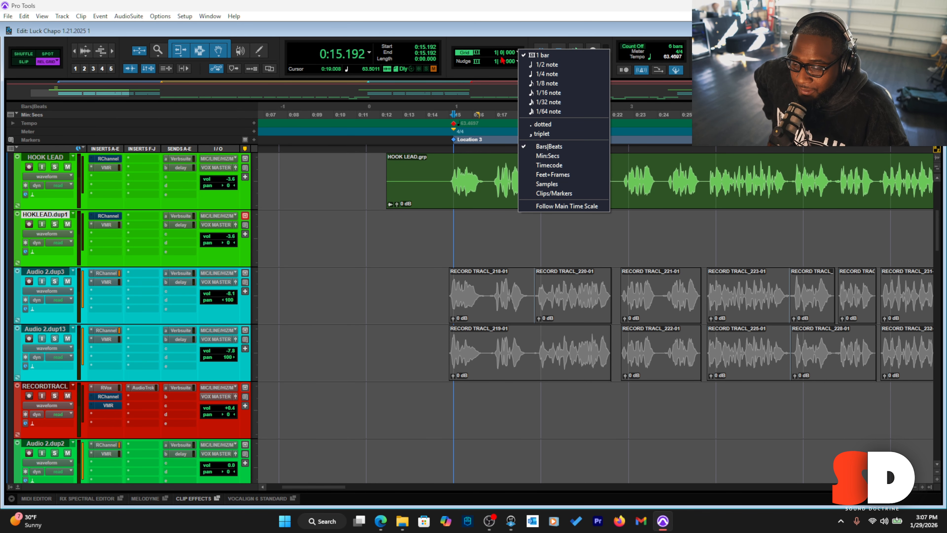
{"action": "left_click", "coordinate": [493, 34]}
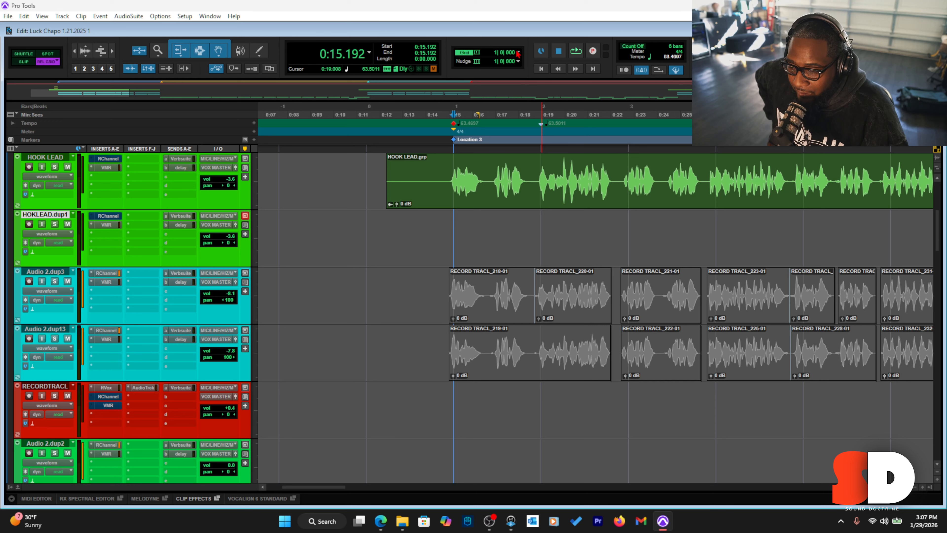
{"action": "left_click", "coordinate": [516, 53]}
{"action": "left_click", "coordinate": [544, 73]}
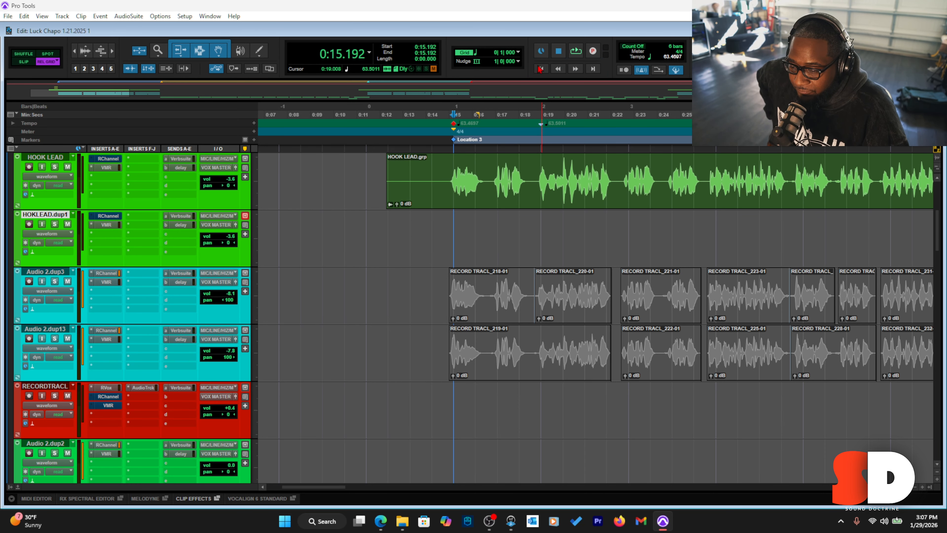
{"action": "left_click", "coordinate": [520, 54]}
{"action": "left_click", "coordinate": [546, 83]}
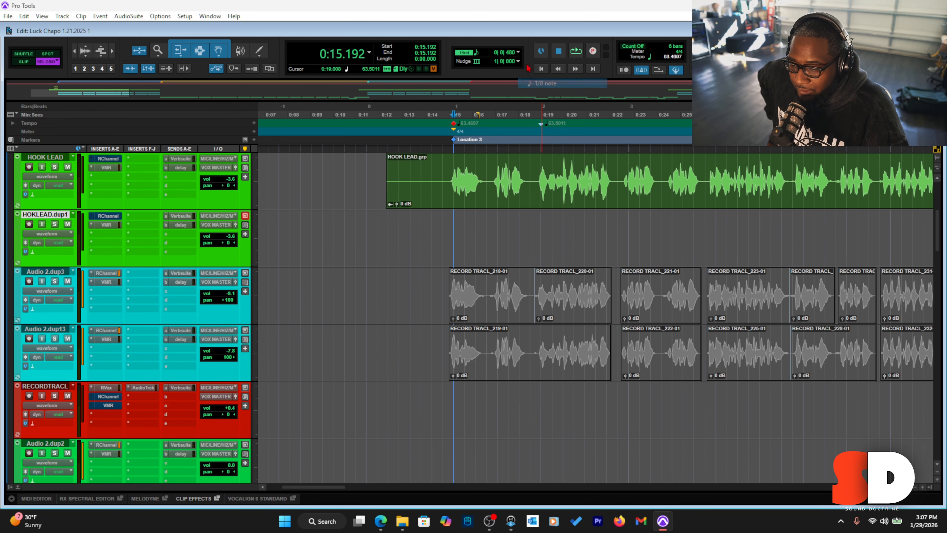
{"action": "left_click", "coordinate": [518, 53]}
{"action": "left_click", "coordinate": [546, 93]}
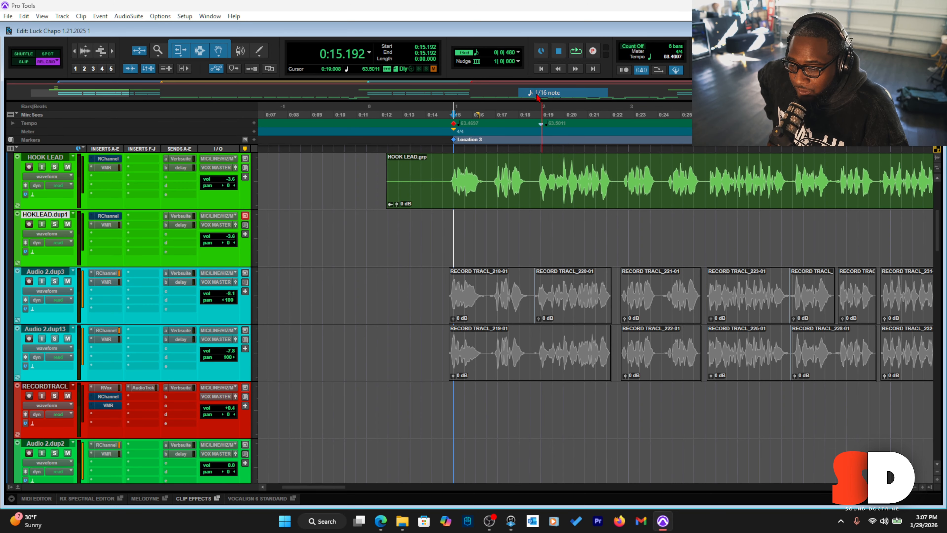
{"action": "left_click", "coordinate": [518, 53]}
{"action": "left_click", "coordinate": [540, 66]}
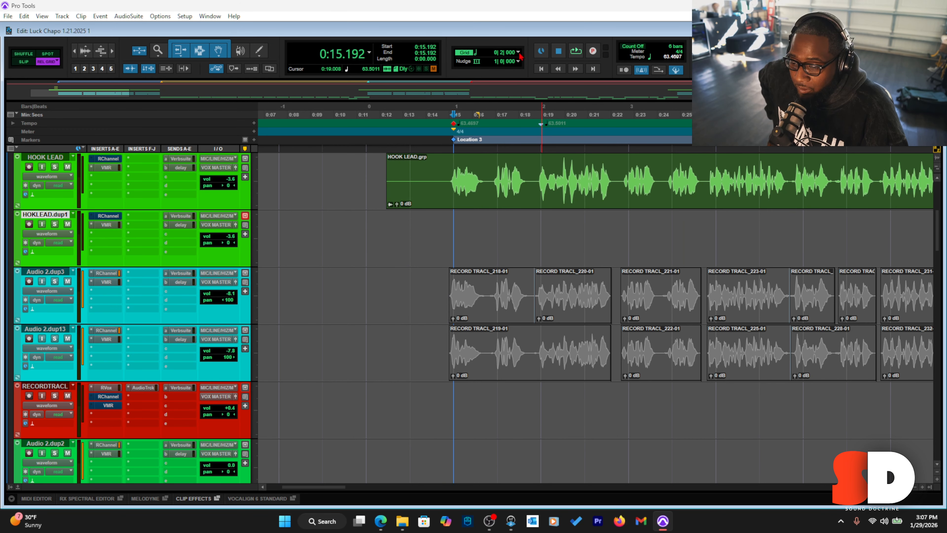
{"action": "left_click", "coordinate": [518, 53]}
{"action": "left_click", "coordinate": [535, 75]}
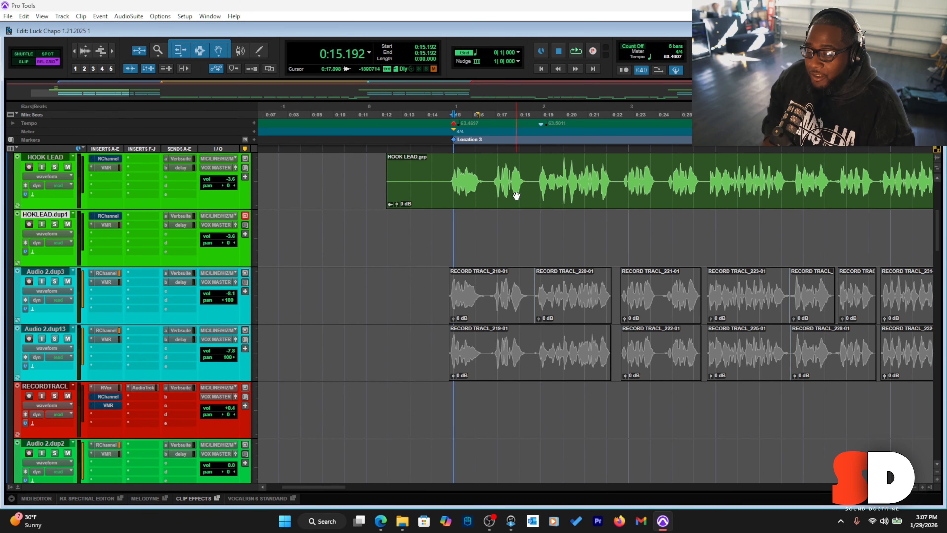
Set the grid value to 1/8 note and play the first hook briefly from 0:15.192
{"action": "left_click", "coordinate": [518, 52]}
{"action": "left_click", "coordinate": [536, 84]}
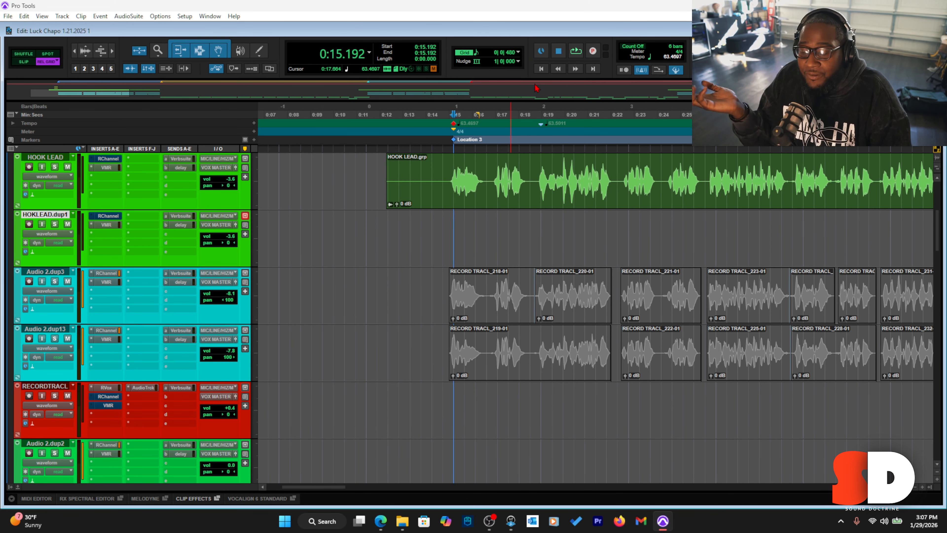
{"action": "key", "text": "space"}
{"action": "key", "text": "ctrl+]"}
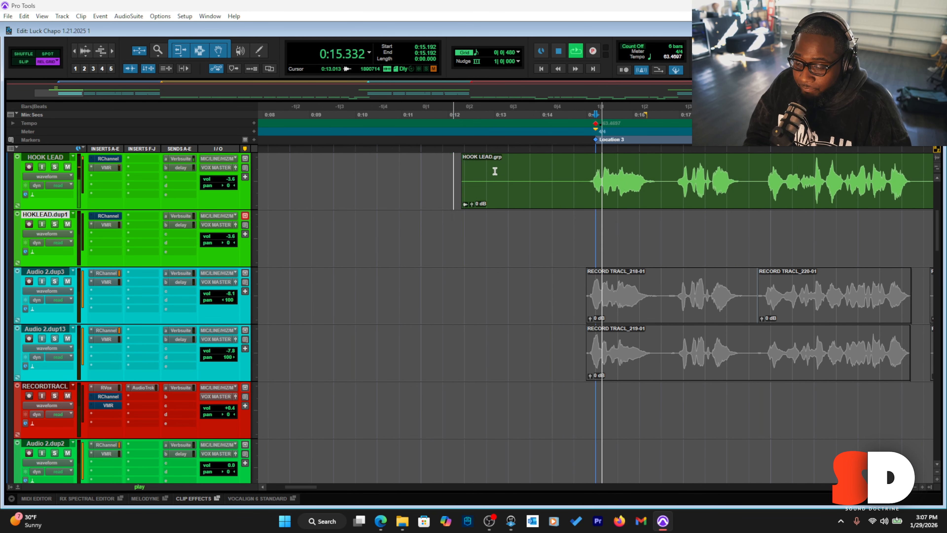
{"action": "key", "text": "space"}
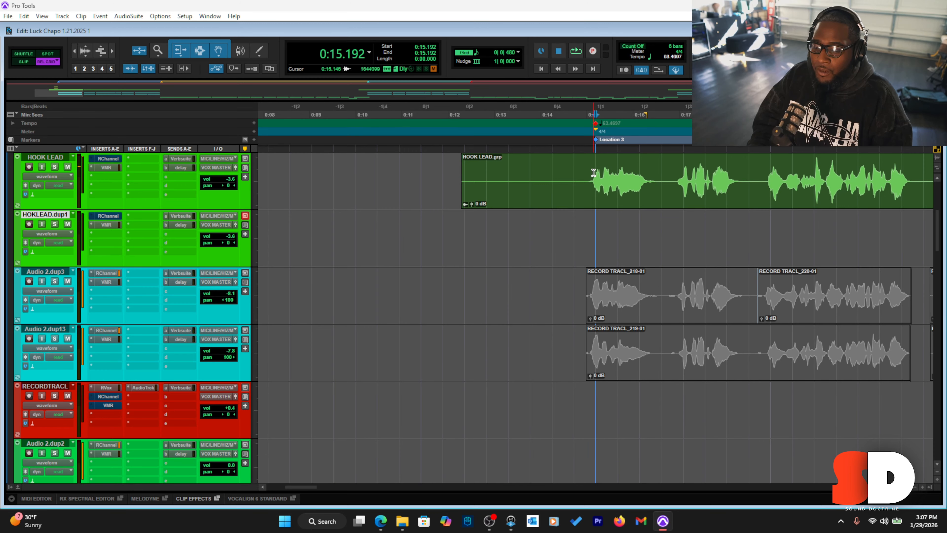
Trim the start of the first HOOK LEAD clip group to about 0:15.04, just before the vocal begins, and play it back
{"action": "left_click", "coordinate": [588, 173]}
{"action": "key", "text": "space"}
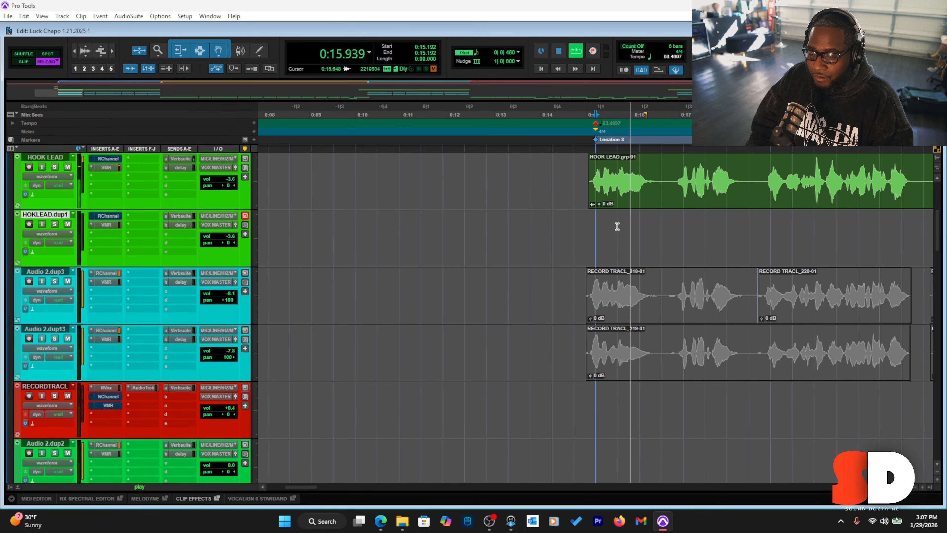
{"action": "key", "text": "space"}
Separate the first hook phrase at 0:16.544 and copy it onto the duplicate HOOK LEAD track, starting at 0:15.985
{"action": "left_click_drag", "start_coordinate": [661, 175], "coordinate": [597, 183]}
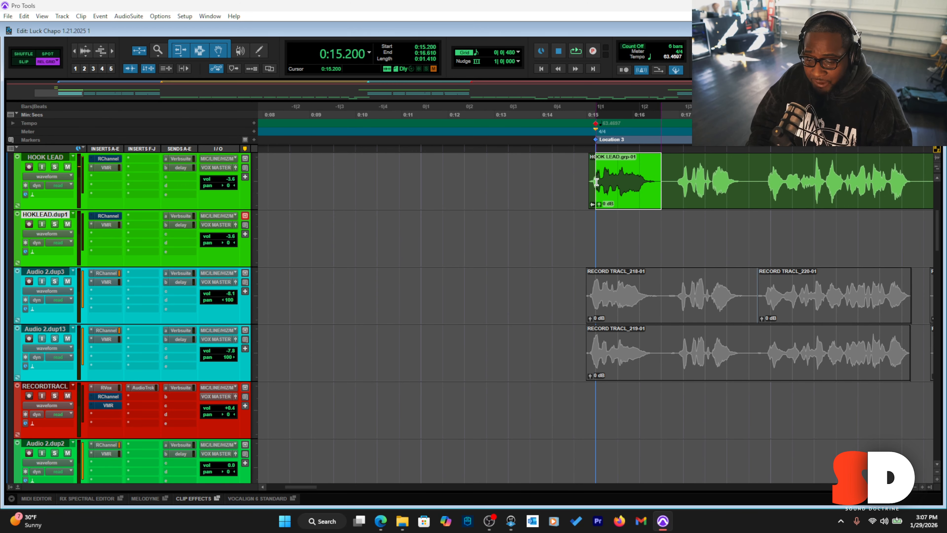
{"action": "left_click", "coordinate": [658, 173]}
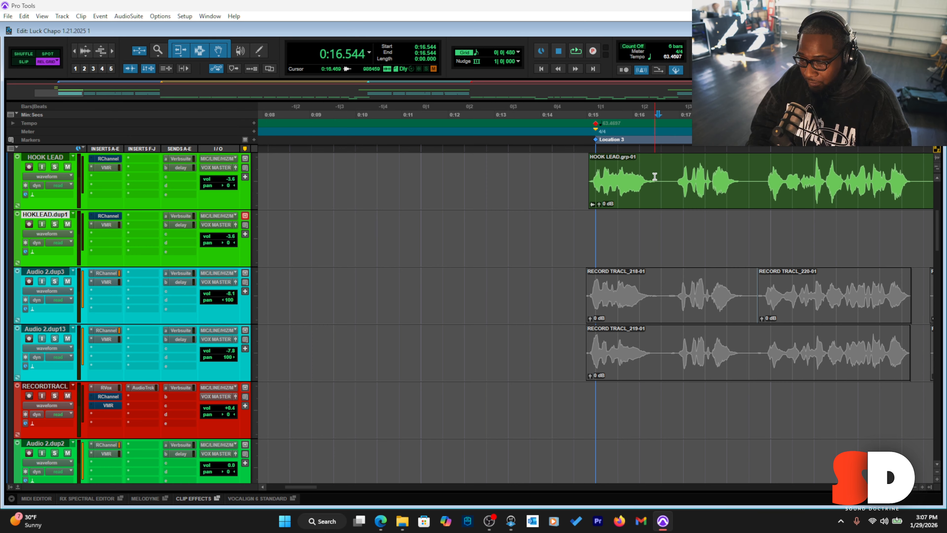
{"action": "key", "text": "ctrl+e"}
{"action": "left_click_drag", "start_coordinate": [620, 175], "coordinate": [664, 232]}
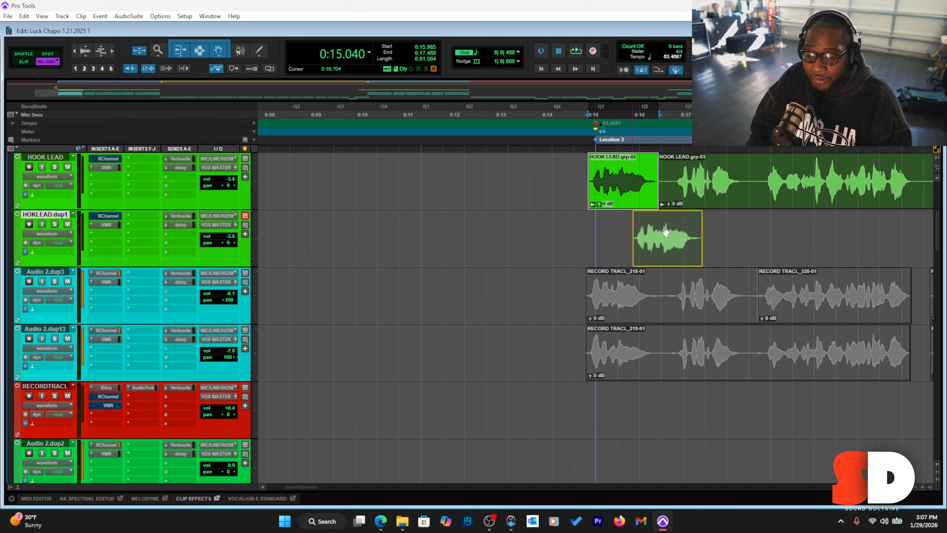
{"action": "left_click_drag", "start_coordinate": [665, 232], "coordinate": [666, 232]}
Separate the second hook phrase, copy it onto the duplicate HOOK LEAD track right behind the first copy, and play back both copies
{"action": "key", "text": "space"}
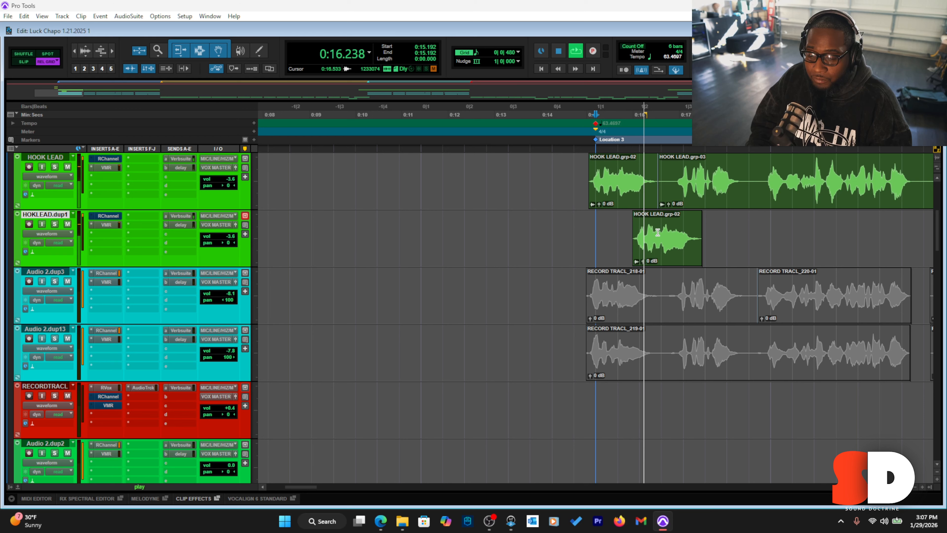
{"action": "left_click", "coordinate": [745, 170]}
{"action": "key", "text": "space"}
{"action": "key", "text": "ctrl+e"}
{"action": "left_click_drag", "start_coordinate": [716, 176], "coordinate": [763, 234]}
{"action": "left_click", "coordinate": [617, 236]}
{"action": "key", "text": "space"}
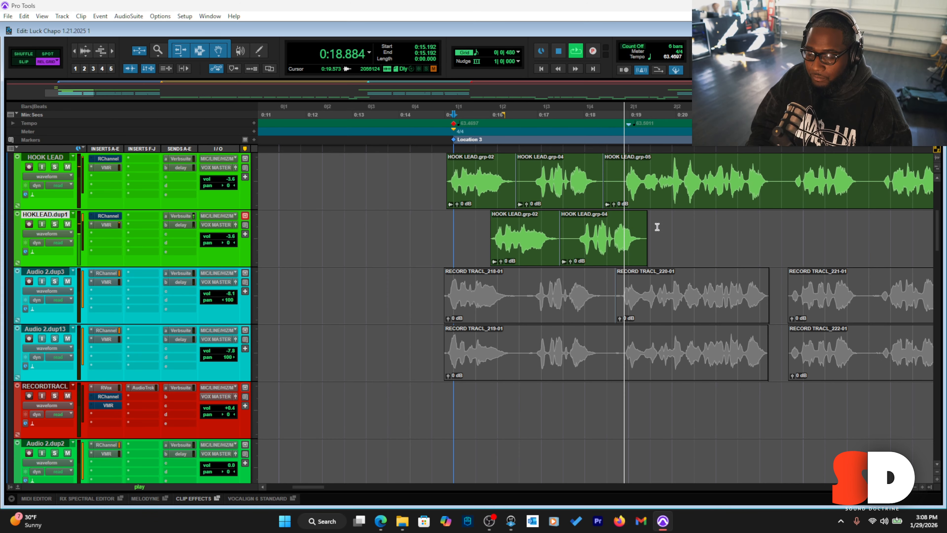
{"action": "key", "text": "space"}
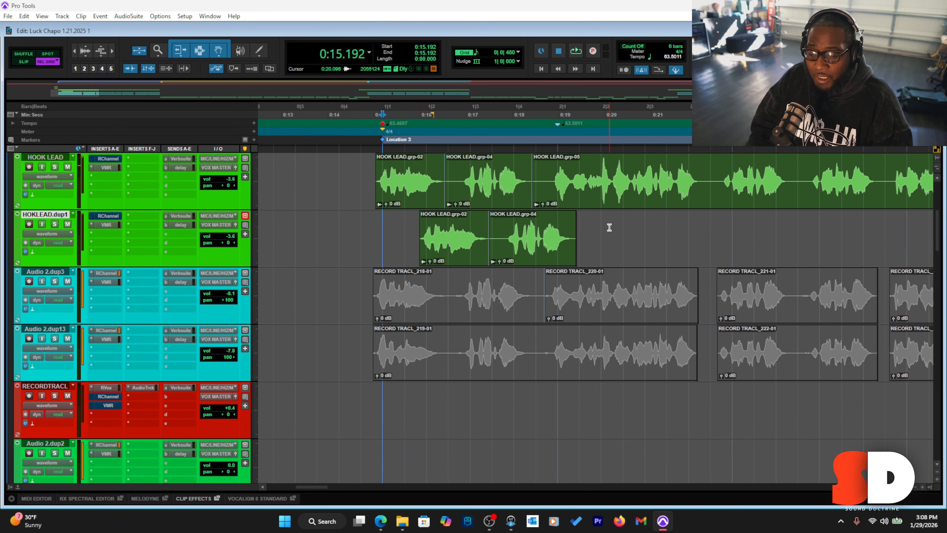
Delete both phrase copies from the duplicate HOOK LEAD track and try the grid value at 1/32 and 1/8 note
{"action": "left_click_drag", "start_coordinate": [607, 227], "coordinate": [380, 237]}
{"action": "key", "text": "Delete"}
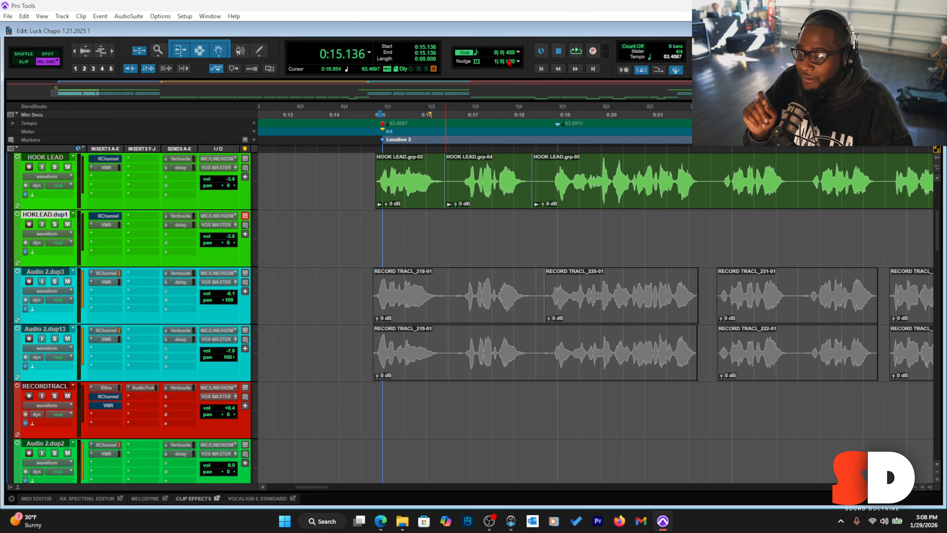
{"action": "left_click", "coordinate": [518, 53]}
{"action": "left_click", "coordinate": [527, 100]}
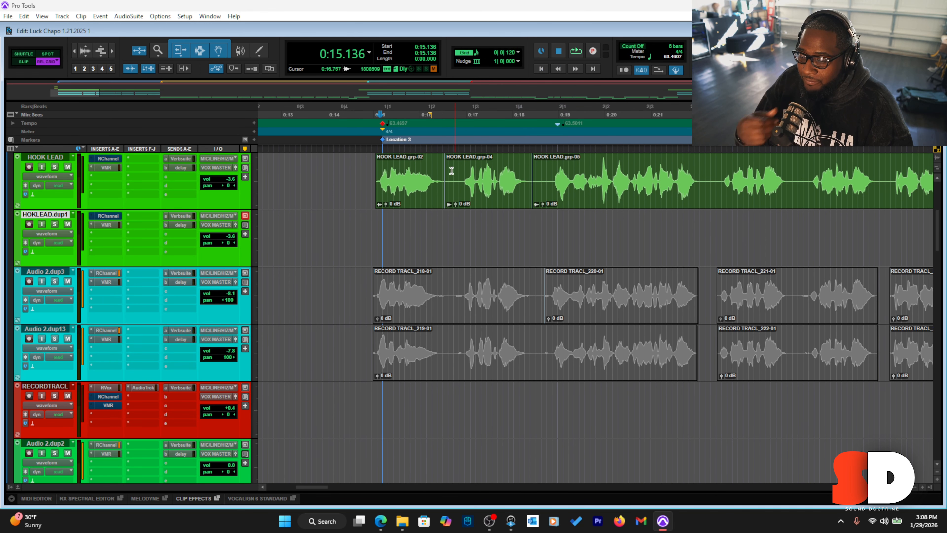
{"action": "left_click", "coordinate": [518, 52]}
{"action": "left_click", "coordinate": [527, 83]}
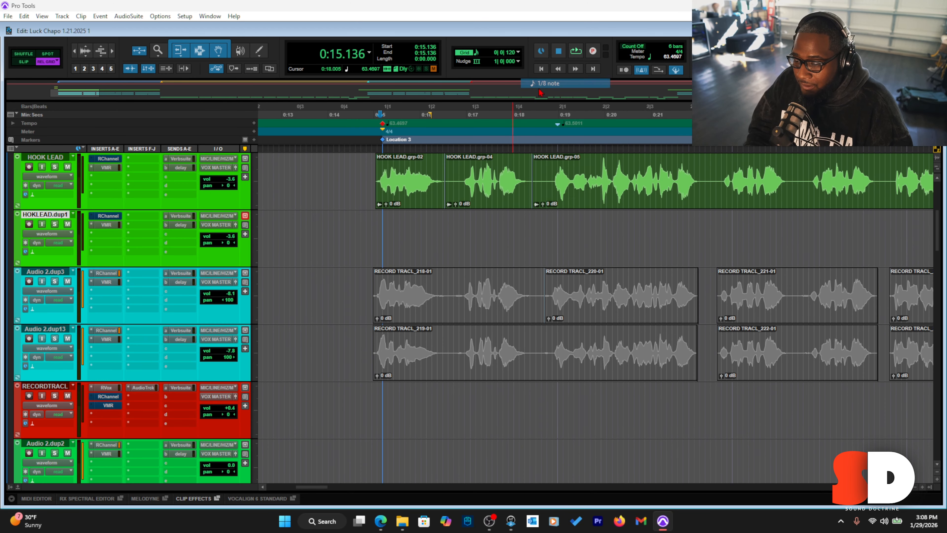
Play the hook's start briefly and set the grid value to 1/16 note
{"action": "key", "text": "space"}
{"action": "key", "text": "ctrl+]"}
{"action": "key", "text": "space"}
{"action": "left_click", "coordinate": [518, 53]}
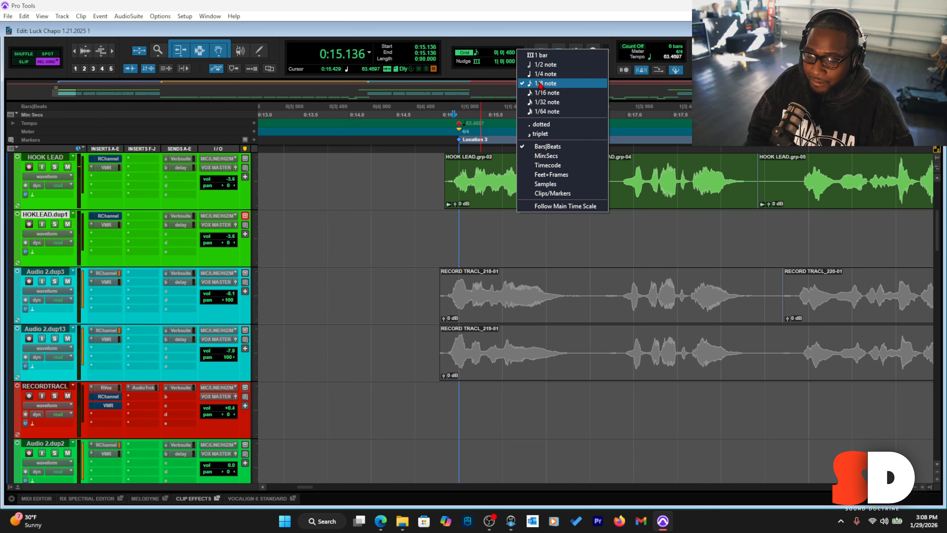
{"action": "left_click", "coordinate": [528, 83]}
{"action": "left_click", "coordinate": [518, 53]}
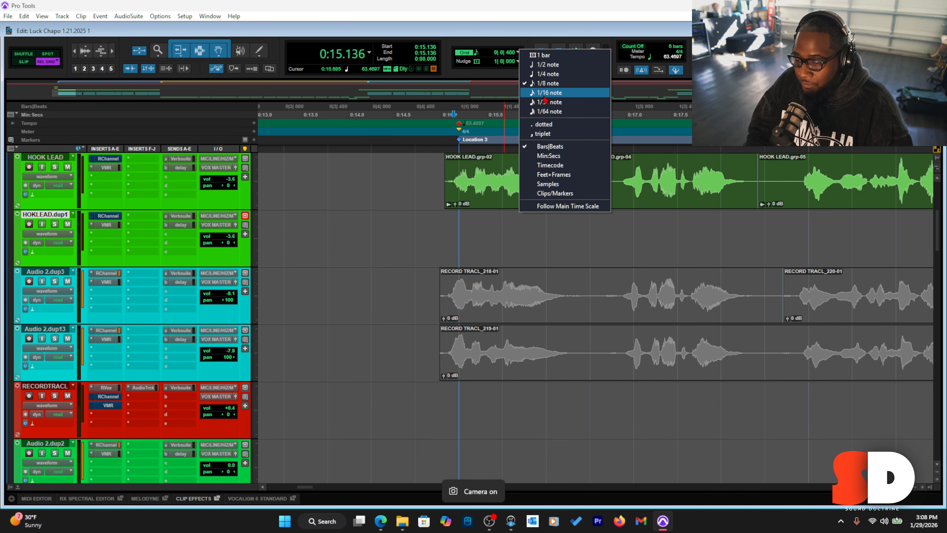
{"action": "left_click", "coordinate": [528, 92]}
Try placing two copies of the first phrase's opening before the hook on the duplicate track, play from 0:14.247, and undo the placements
{"action": "left_click_drag", "start_coordinate": [434, 180], "coordinate": [466, 182]}
{"action": "left_click_drag", "start_coordinate": [448, 216], "coordinate": [388, 226]}
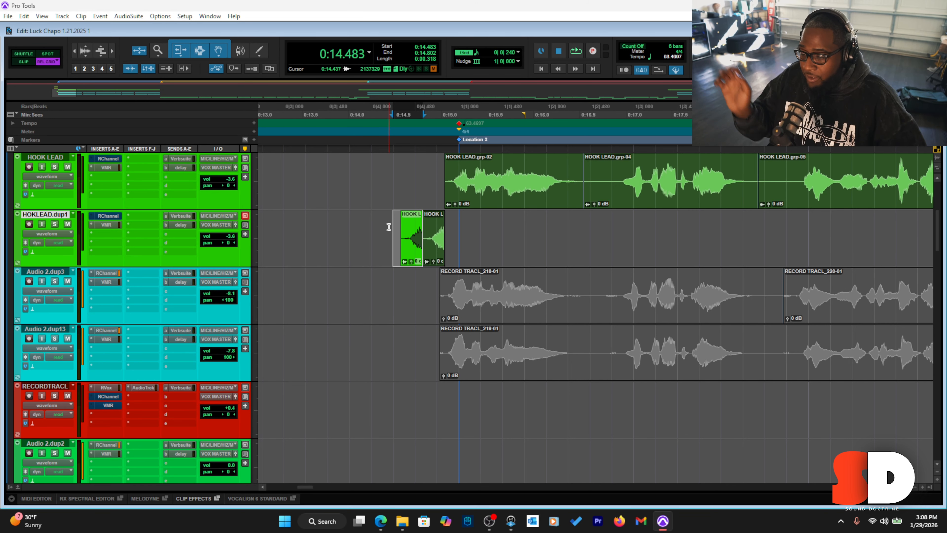
{"action": "left_click", "coordinate": [366, 224]}
{"action": "key", "text": "space"}
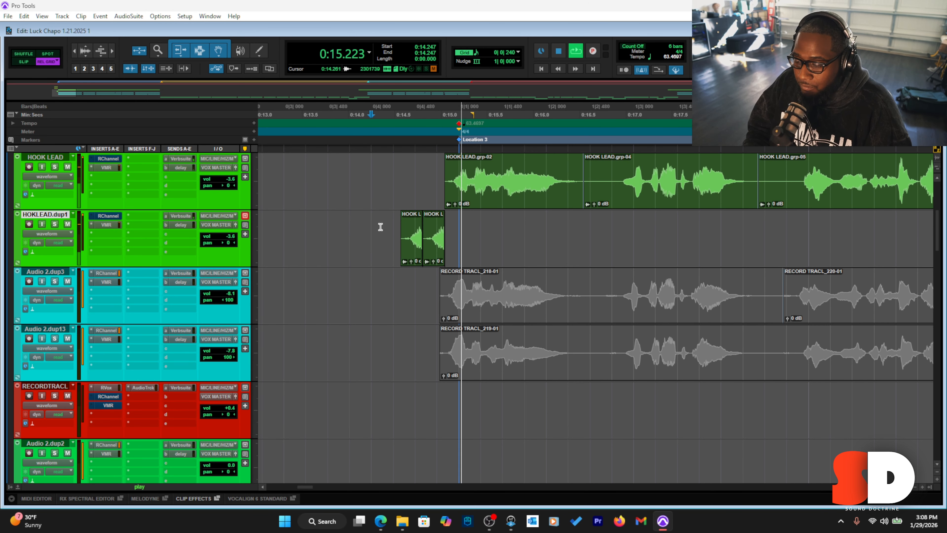
{"action": "key", "text": "space"}
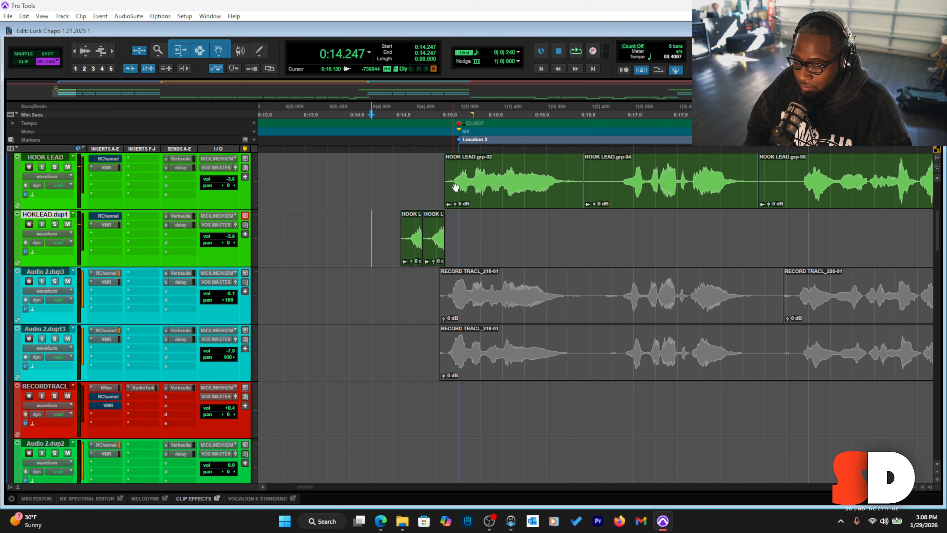
{"action": "key", "text": "ctrl+z"}
{"action": "key", "text": "ctrl+z"}
{"action": "key", "text": "ctrl+z"}
{"action": "key", "text": "ctrl+z"}
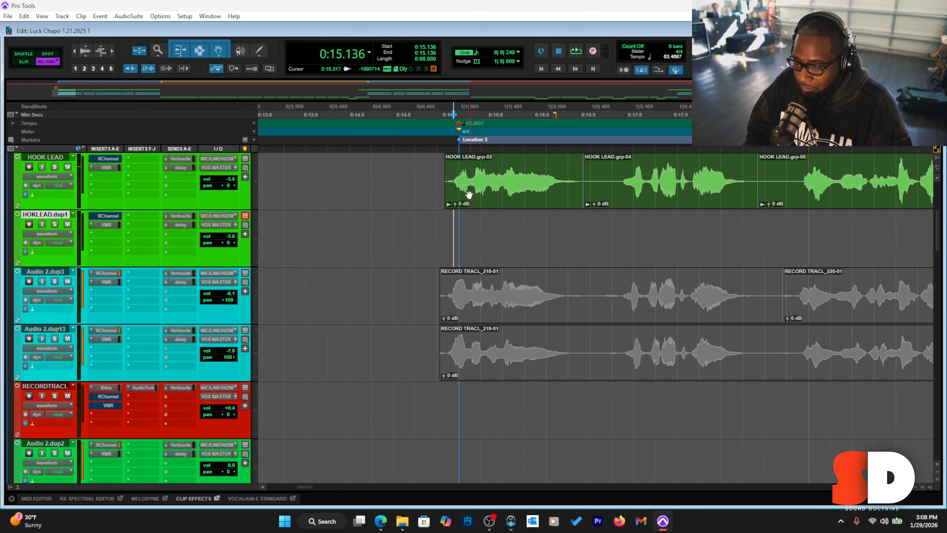
Copy the opening of the first hook phrase and paste it repeatedly on the duplicate HOOK LEAD track just before the hook
{"action": "left_click_drag", "start_coordinate": [441, 172], "coordinate": [467, 182]}
{"action": "key", "text": "ctrl+v"}
{"action": "key", "text": "ctrl+v"}
{"action": "key", "text": "ctrl+v"}
{"action": "key", "text": "ctrl+v"}
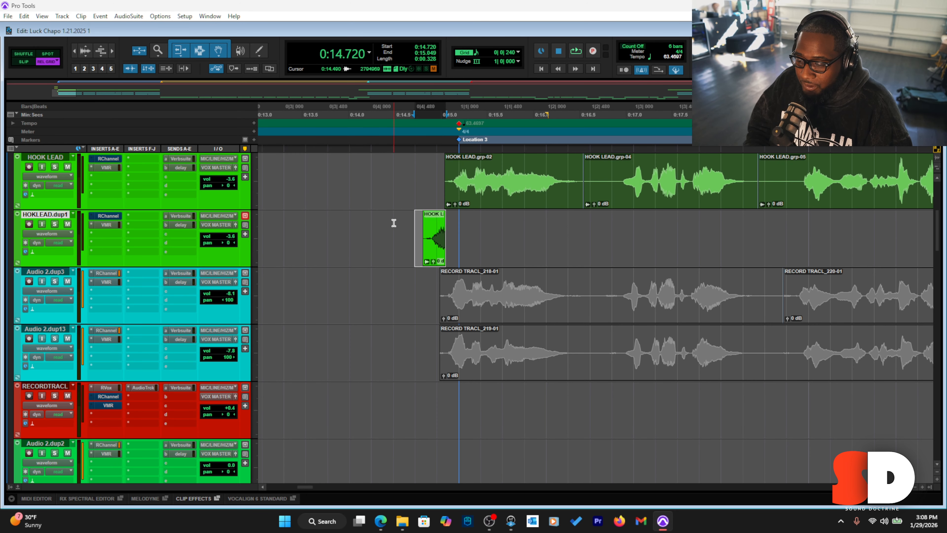
Combine the repeated fragments into one clip, add a long fade-in at its start, and play back from 0:13.774
{"action": "left_click_drag", "start_coordinate": [456, 224], "coordinate": [430, 225]}
{"action": "right_click", "coordinate": [372, 215]}
{"action": "left_click", "coordinate": [409, 466]}
{"action": "key", "text": "ctrl+f"}
{"action": "key", "text": "Return"}
{"action": "left_click", "coordinate": [328, 183]}
{"action": "key", "text": "space"}
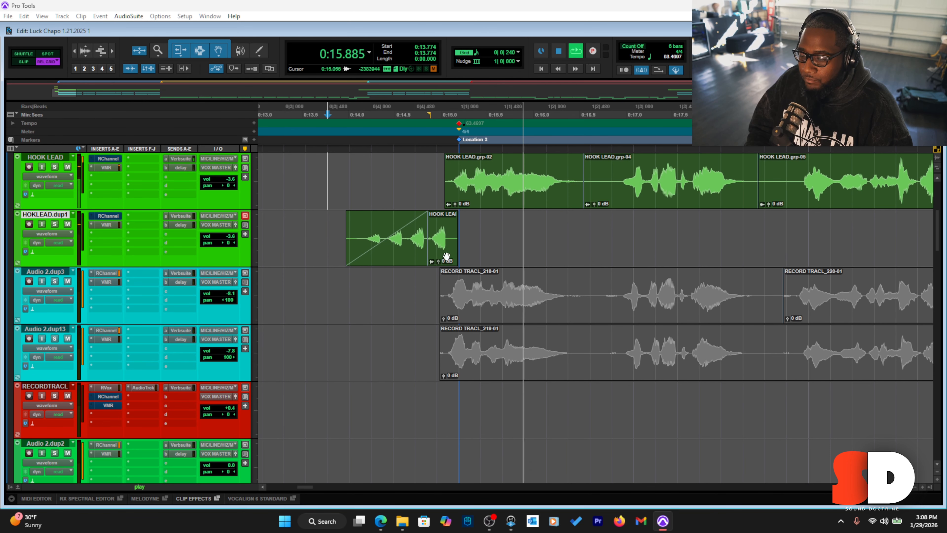
{"action": "key", "text": "space"}
Try pasting a short fragment of the second hook phrase at 0:16.610 on the duplicate track, play it back, and undo the paste
{"action": "left_click_drag", "start_coordinate": [617, 175], "coordinate": [642, 176]}
{"action": "left_click", "coordinate": [591, 212]}
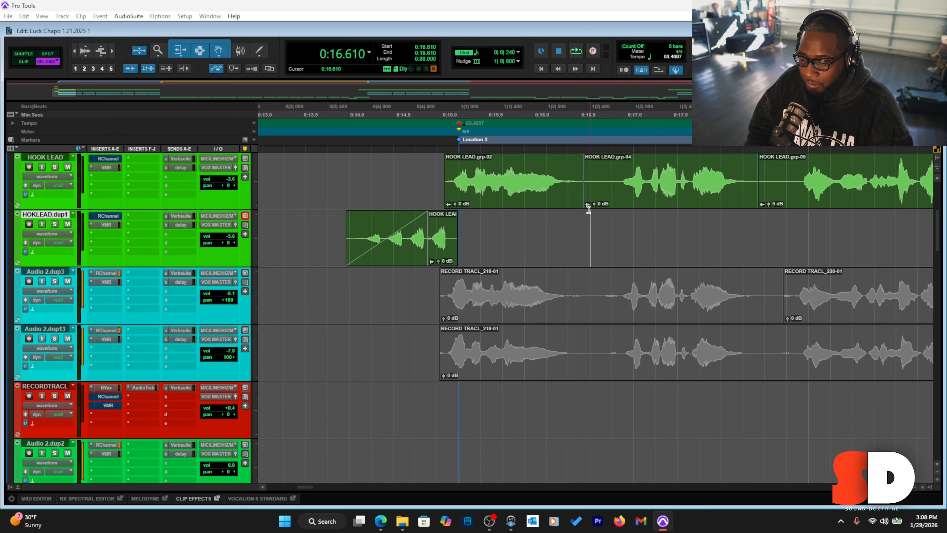
{"action": "key", "text": "ctrl+v"}
{"action": "left_click", "coordinate": [546, 219]}
{"action": "key", "text": "space"}
{"action": "key", "text": "ctrl+z"}
Try pasting the second phrase's fragment once more at about 0:16.6 on the duplicate track, play it back, and undo it
{"action": "left_click", "coordinate": [587, 223]}
{"action": "key", "text": "ctrl+v"}
{"action": "left_click", "coordinate": [548, 224]}
{"action": "key", "text": "space"}
{"action": "key", "text": "space"}
{"action": "key", "text": "ctrl+z"}
Copy the second hook phrase's opening from 0:16.864 to 0:17.434, paste it at about 0:16.4 on the duplicate track, and play it back
{"action": "left_click_drag", "start_coordinate": [614, 175], "coordinate": [665, 181]}
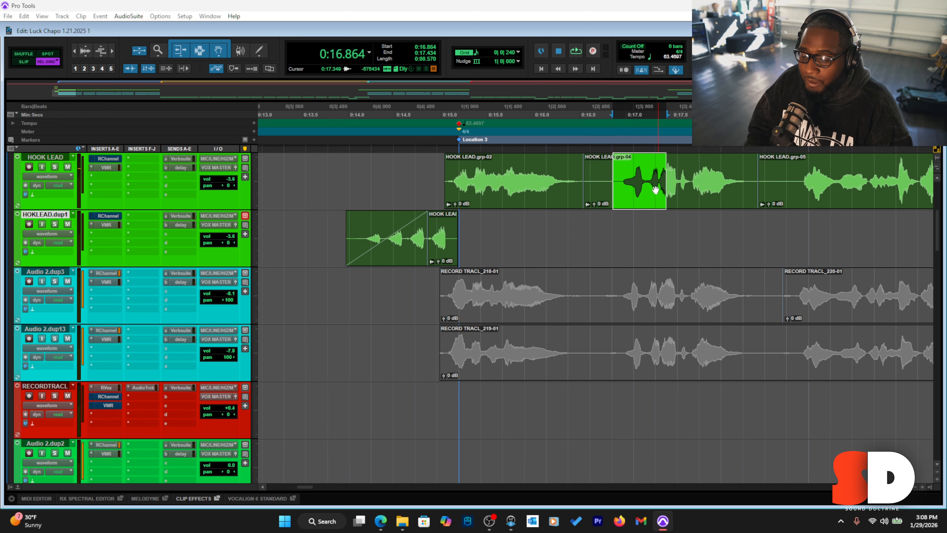
{"action": "key", "text": "ctrl+c"}
{"action": "left_click", "coordinate": [566, 218]}
{"action": "key", "text": "ctrl+v"}
{"action": "key", "text": "space"}
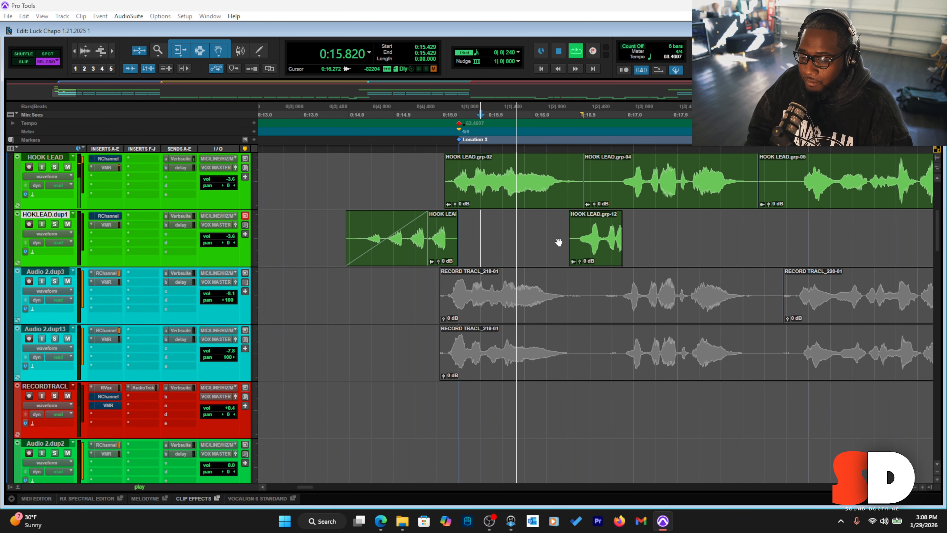
Trim the end of the pasted fragment slightly on the duplicate track and play back from 0:15.901
{"action": "left_click_drag", "start_coordinate": [635, 246], "coordinate": [620, 251]}
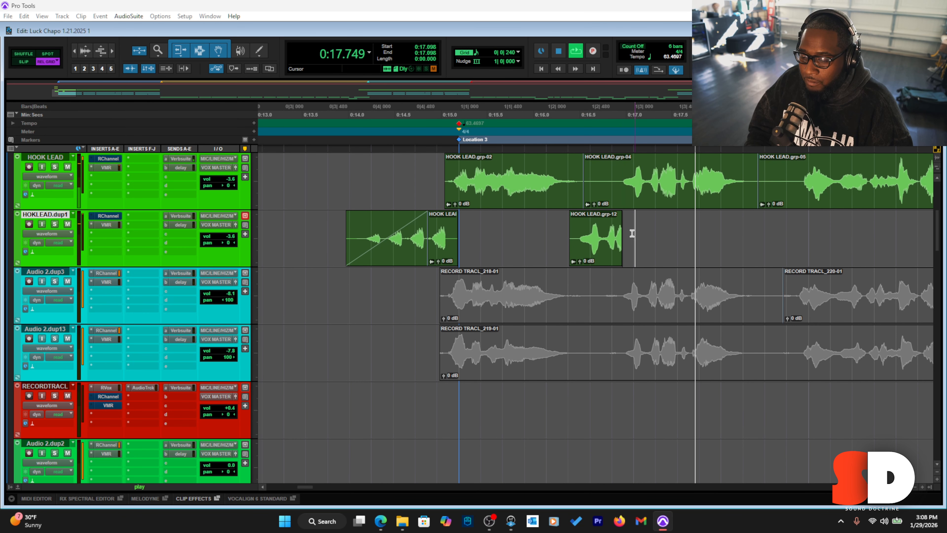
{"action": "left_click", "coordinate": [541, 242]}
{"action": "key", "text": "space"}
{"action": "key", "text": "space"}
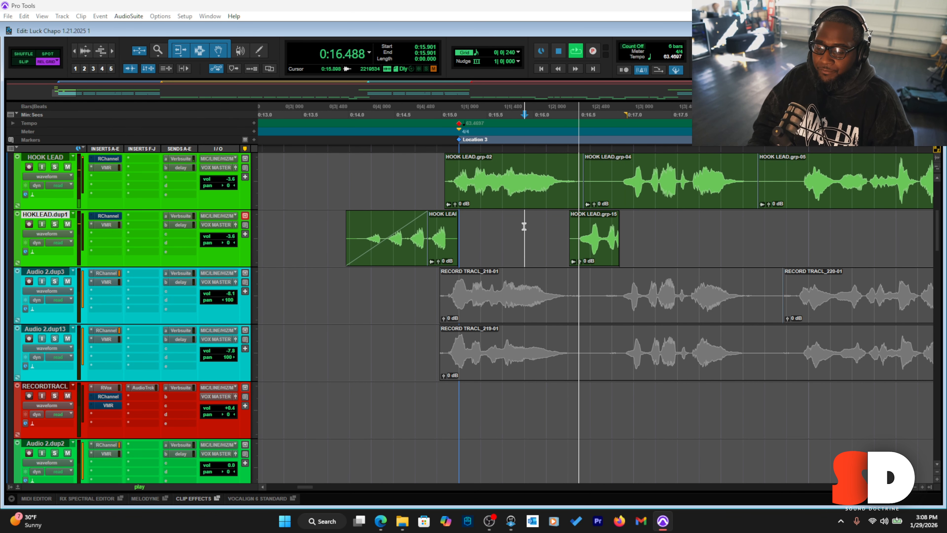
{"action": "key", "text": "ctrl+bracketleft"}
{"action": "key", "text": "space"}
Delete all the repeated fragments from the duplicate HOOK LEAD track and set the grid to 1 bar
{"action": "left_click_drag", "start_coordinate": [636, 233], "coordinate": [437, 254]}
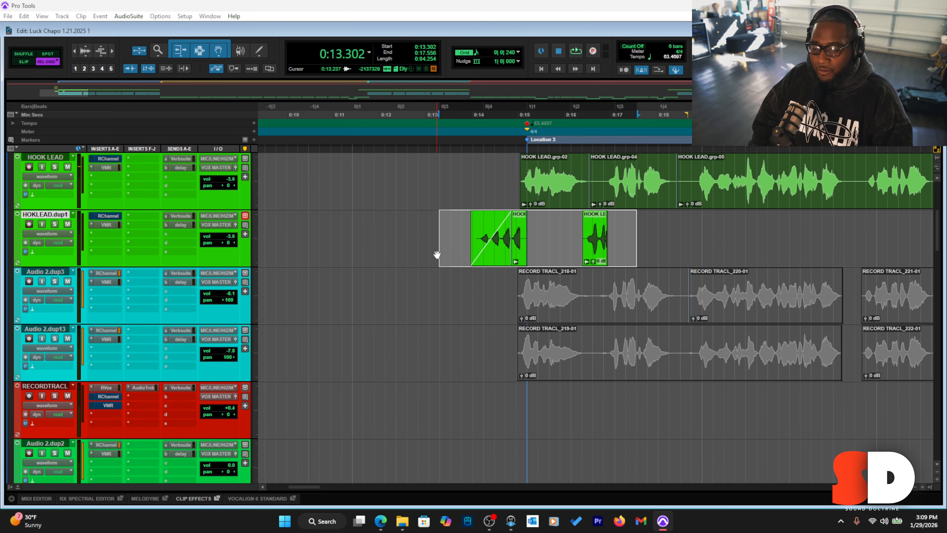
{"action": "key", "text": "Delete"}
{"action": "key", "text": "r"}
{"action": "key", "text": "r"}
{"action": "left_click", "coordinate": [517, 52]}
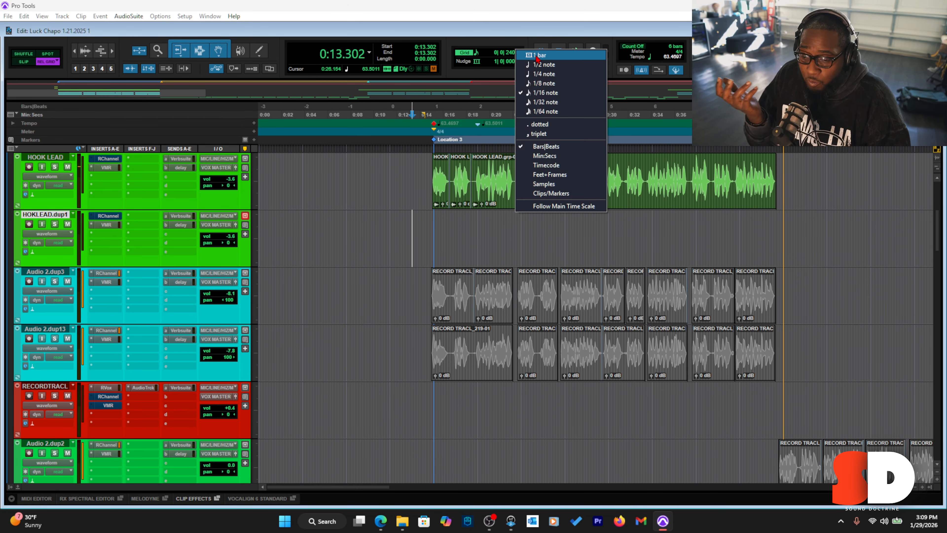
{"action": "left_click", "coordinate": [539, 55]}
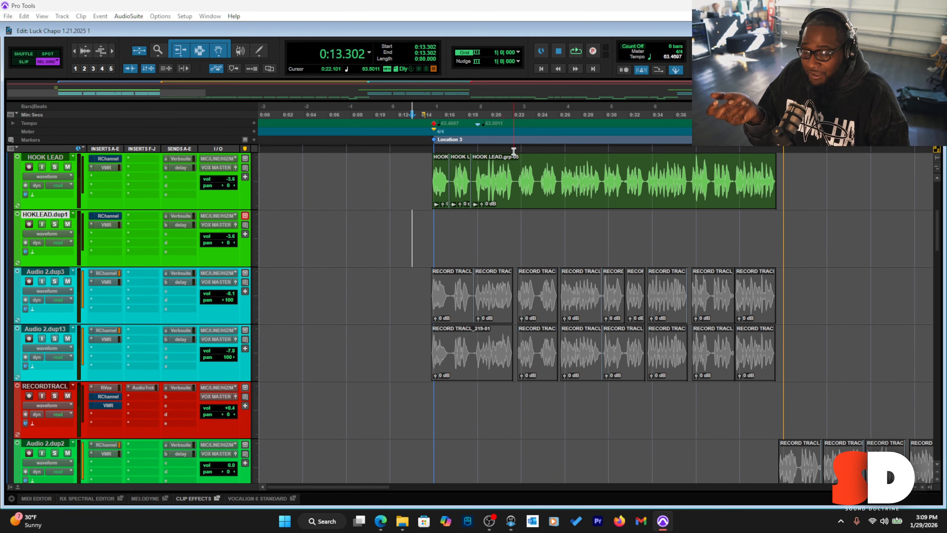
Play the start of the hook from 0:15.192 with the INSTRUMENTAL track in view
{"action": "scroll", "coordinate": [493, 198], "scroll_direction": "up", "scroll_amount": 1}
{"action": "key", "text": "r"}
{"action": "key", "text": "t"}
{"action": "key", "text": "t"}
{"action": "key", "text": "t"}
{"action": "scroll", "coordinate": [628, 269], "scroll_direction": "right", "scroll_amount": 1}
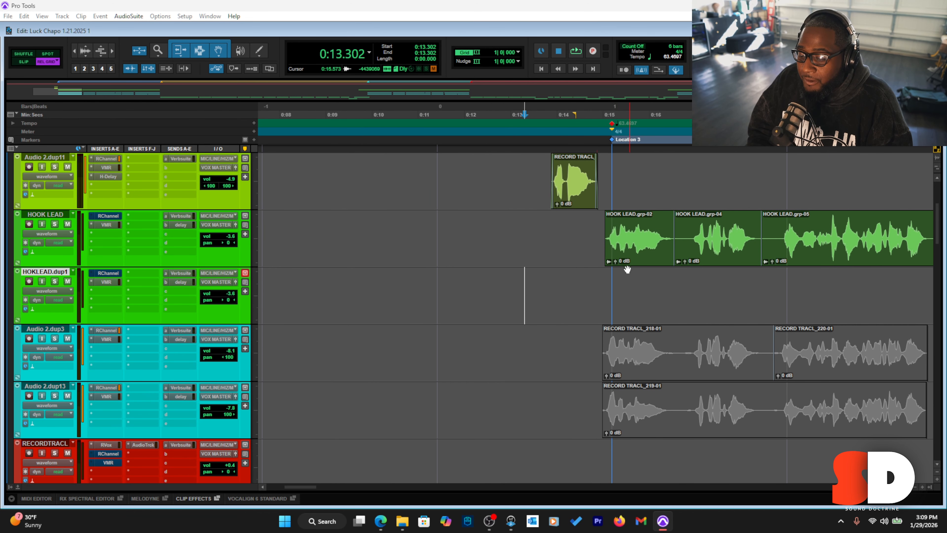
{"action": "key", "text": "space"}
{"action": "key", "text": "r"}
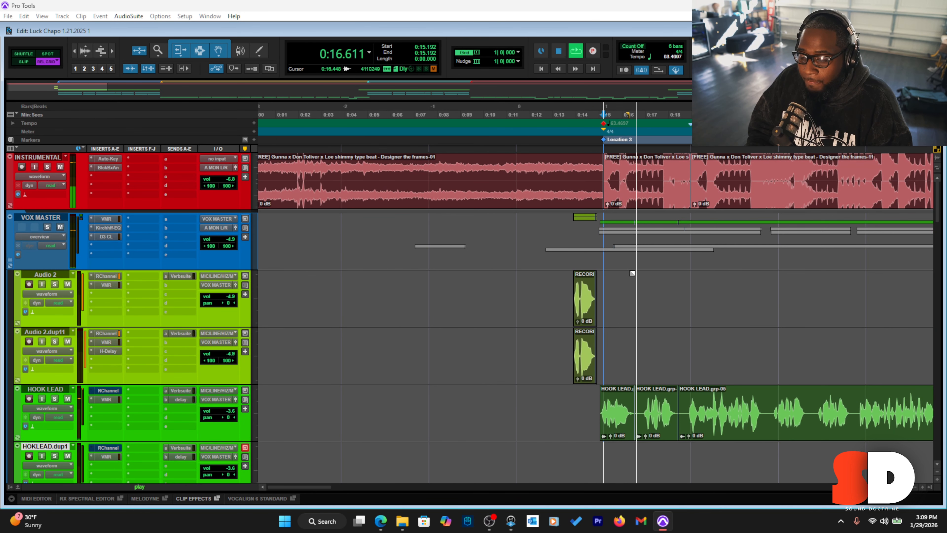
{"action": "scroll", "coordinate": [632, 271], "scroll_direction": "down", "scroll_amount": 1}
{"action": "scroll", "coordinate": [632, 271], "scroll_direction": "up", "scroll_amount": 1}
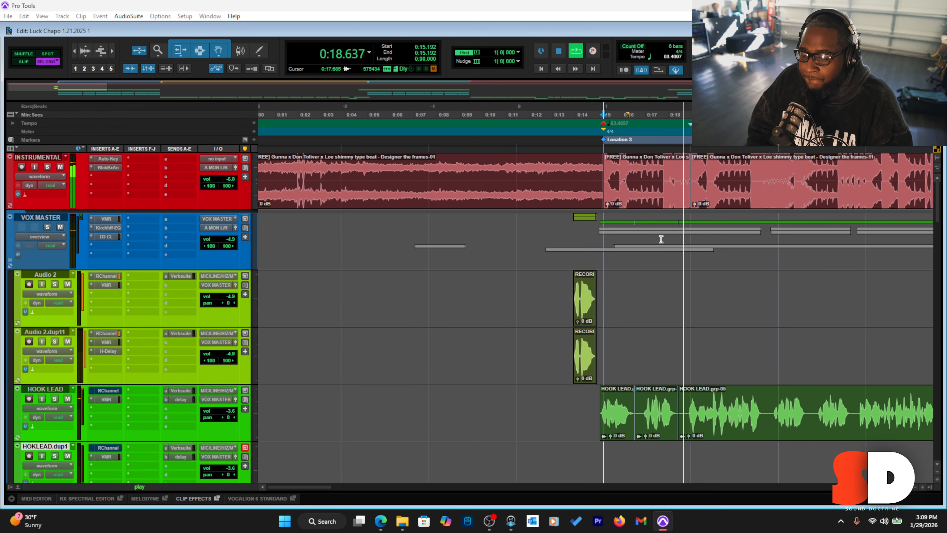
{"action": "key", "text": "space"}
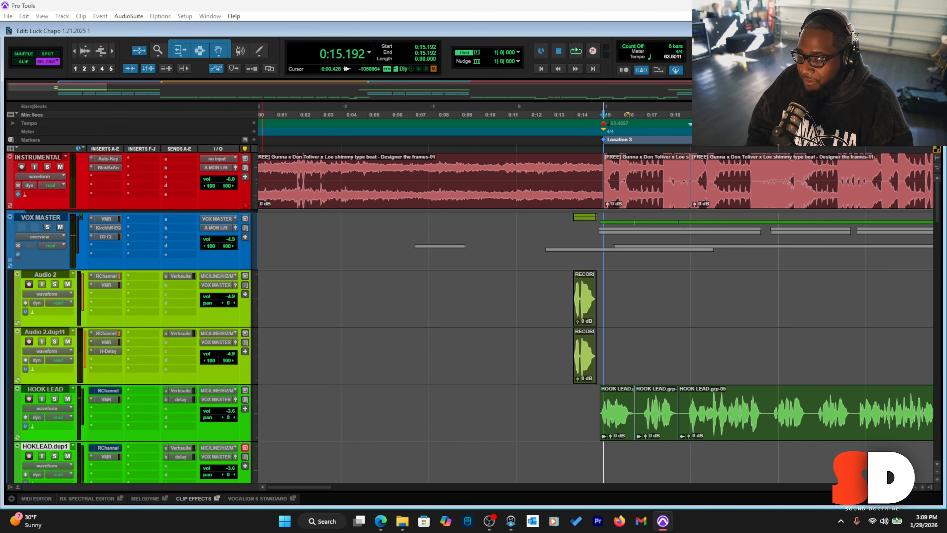
Enlarge the INSTRUMENTAL track around the hook's start and set the grid value to 1/4 note
{"action": "key", "text": "ctrl+Up"}
{"action": "scroll", "coordinate": [534, 188], "scroll_direction": "up", "scroll_amount": 4}
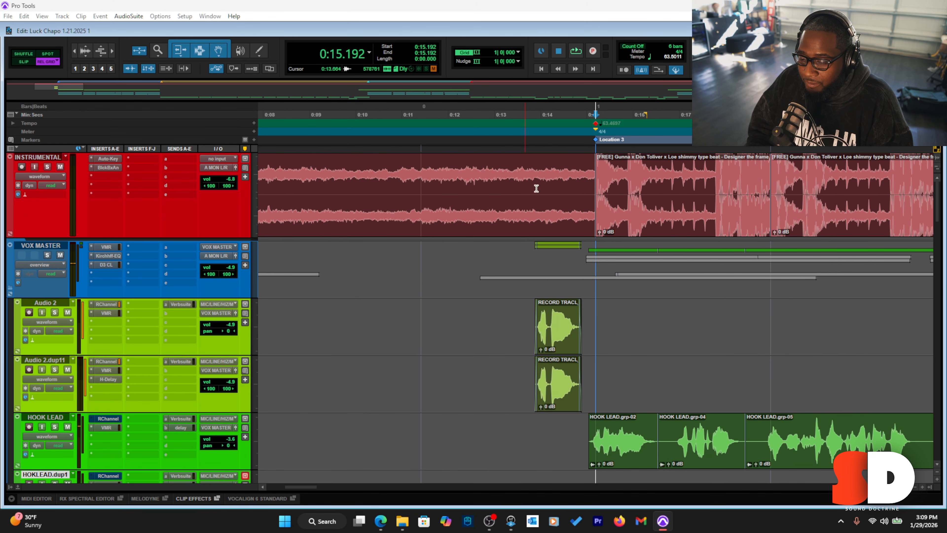
{"action": "left_click", "coordinate": [521, 55]}
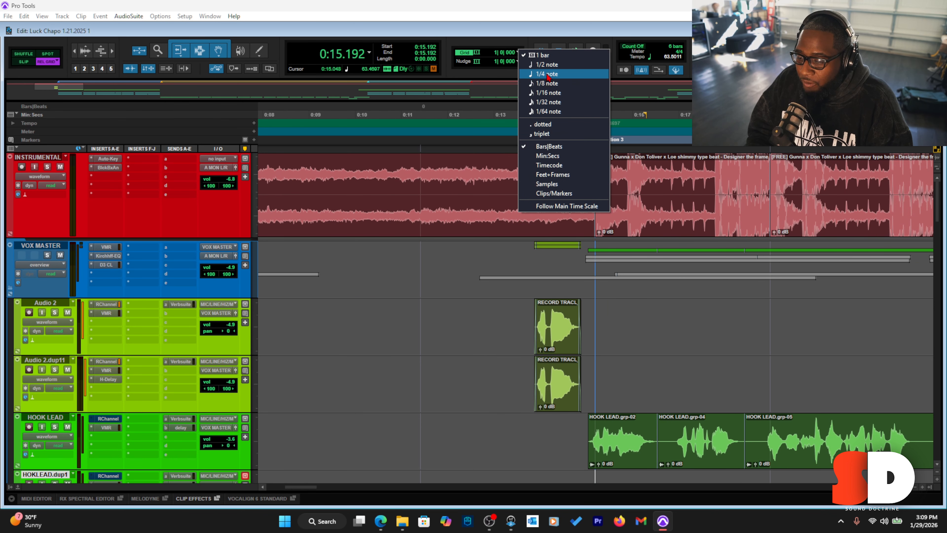
{"action": "left_click", "coordinate": [551, 76]}
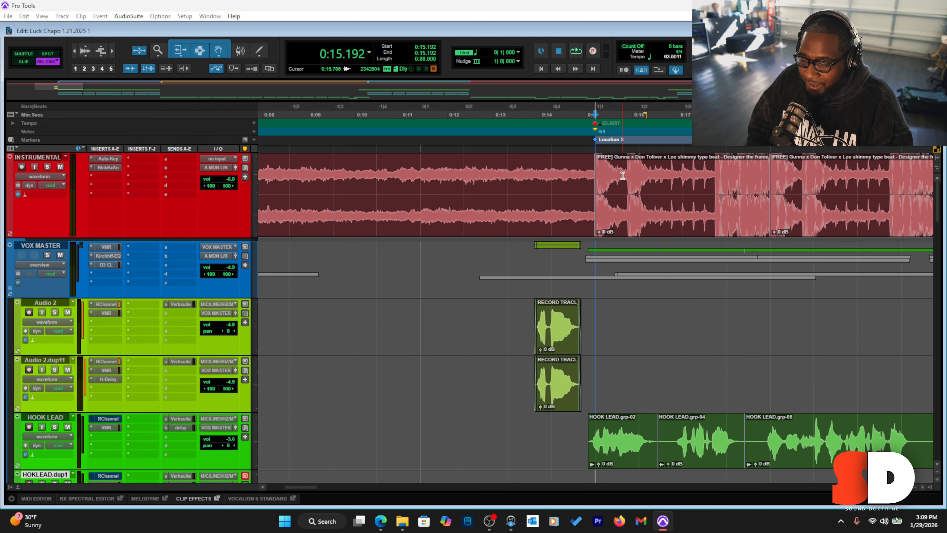
Try repeating the instrumental's first beat four times from 0:11.411 up to the hook, and play back the result
{"action": "left_click_drag", "start_coordinate": [636, 171], "coordinate": [603, 180]}
{"action": "key", "text": "ctrl+c"}
{"action": "left_click", "coordinate": [427, 175]}
{"action": "key", "text": "ctrl+v"}
{"action": "key", "text": "ctrl+d"}
{"action": "key", "text": "ctrl+d"}
{"action": "key", "text": "ctrl+d"}
{"action": "left_click", "coordinate": [401, 168]}
{"action": "key", "text": "space"}
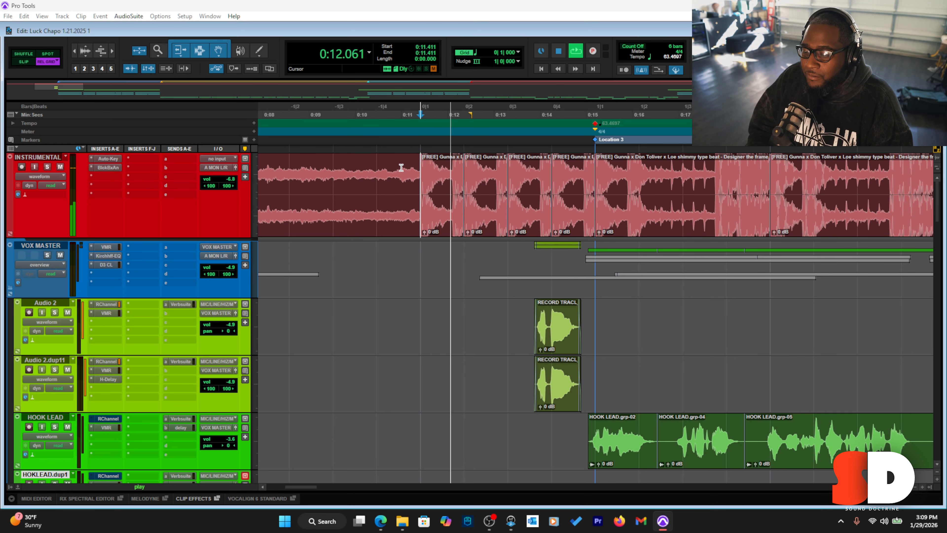
{"action": "key", "text": "r"}
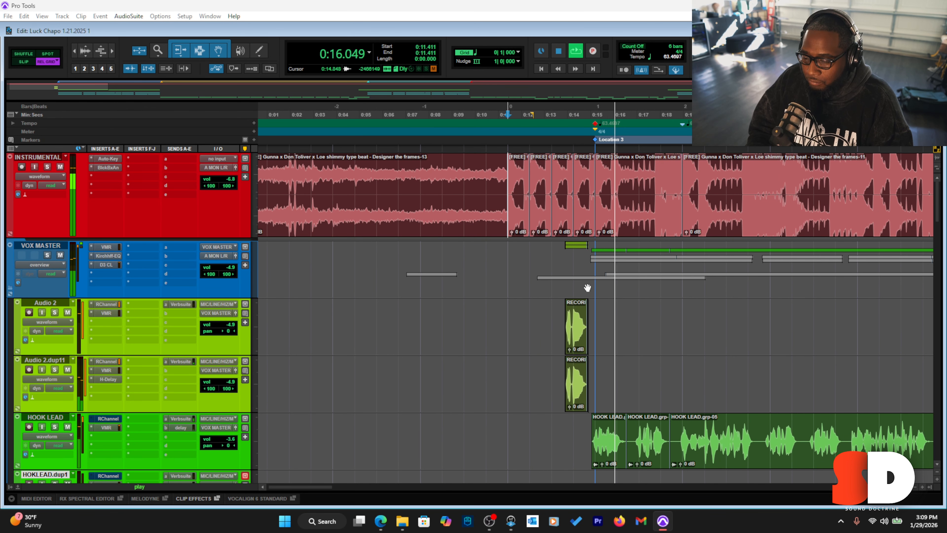
{"action": "key", "text": "space"}
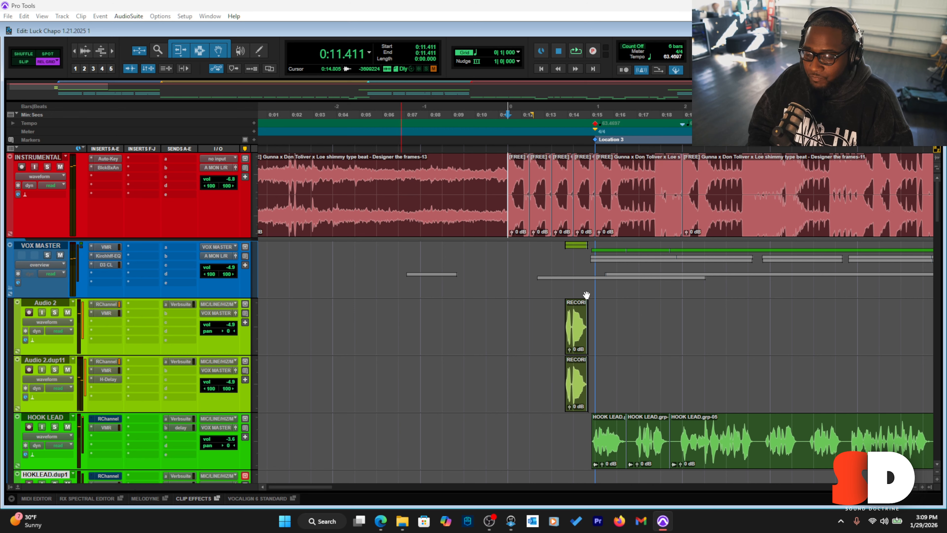
Undo the instrumental repeats before the hook and reduce the height of all tracks
{"action": "key", "text": "space"}
{"action": "key", "text": "space"}
{"action": "key", "text": "r"}
{"action": "key", "text": "r"}
{"action": "key", "text": "r"}
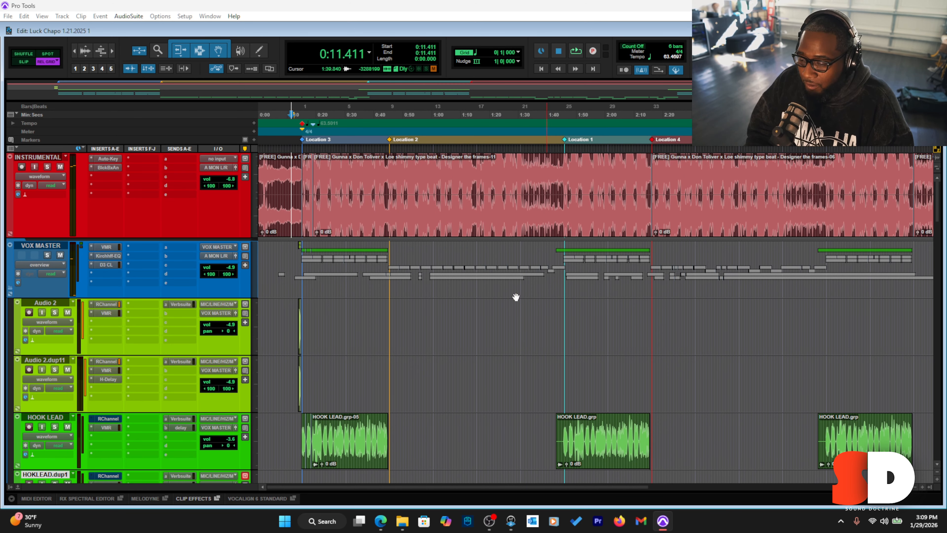
{"action": "key", "text": "ctrl+alt+Down"}
{"action": "key", "text": "ctrl+alt+Down"}
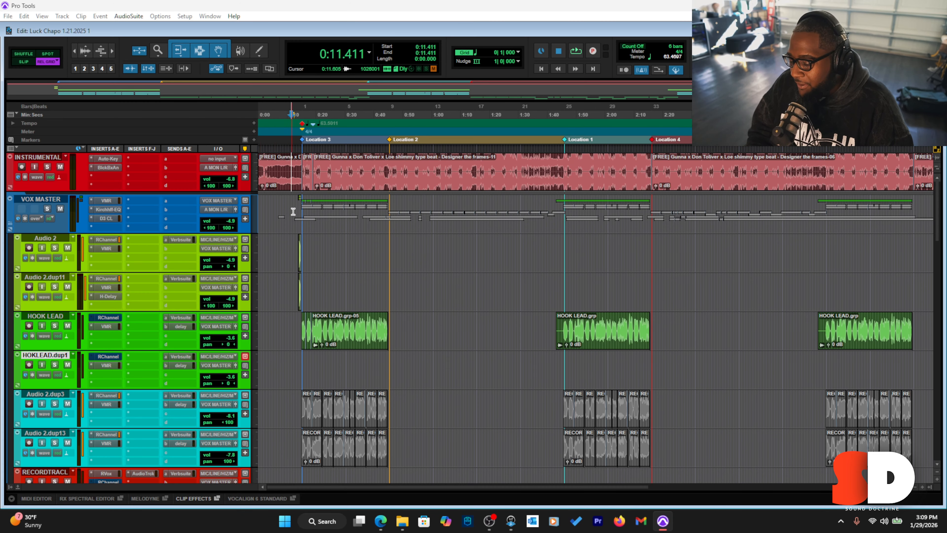
{"action": "key", "text": "t"}
{"action": "key", "text": "t"}
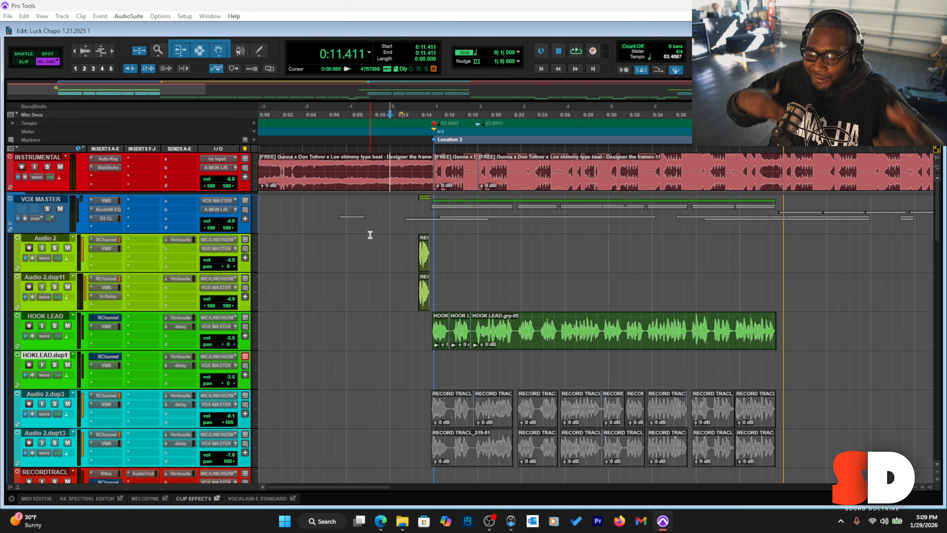
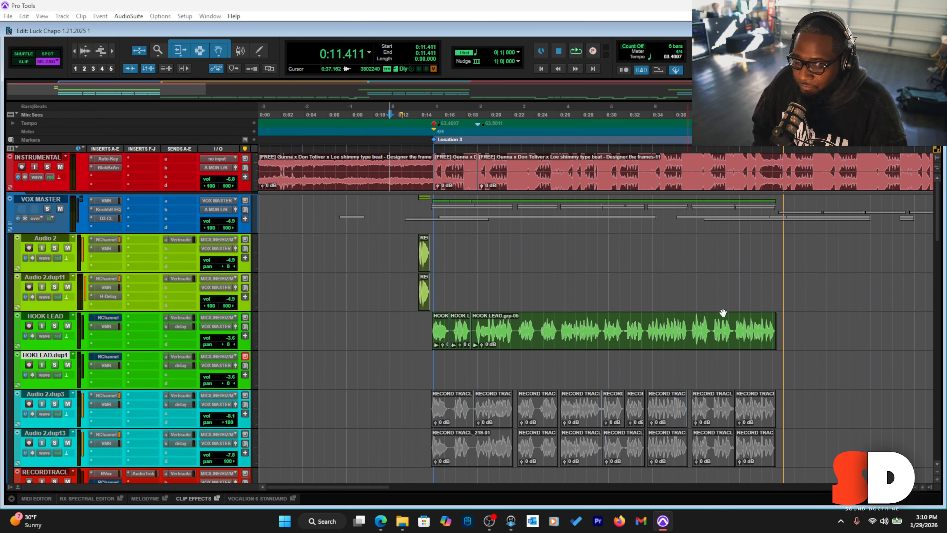
Play the end of the first hook from 0:41.650 and look over the tracks below
{"action": "left_click", "coordinate": [738, 282]}
{"action": "key", "text": "space"}
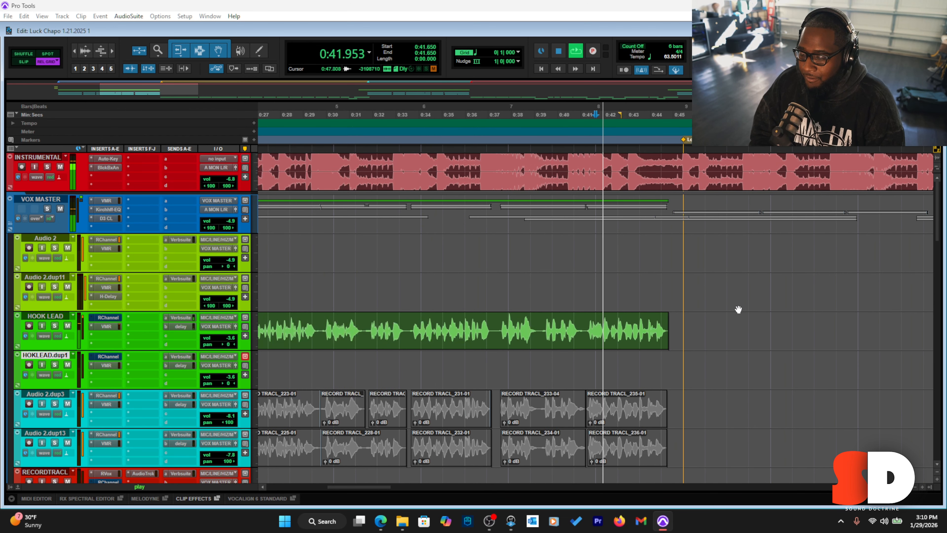
{"action": "scroll", "coordinate": [461, 296], "scroll_direction": "down", "scroll_amount": 3}
{"action": "scroll", "coordinate": [526, 275], "scroll_direction": "down", "scroll_amount": 2}
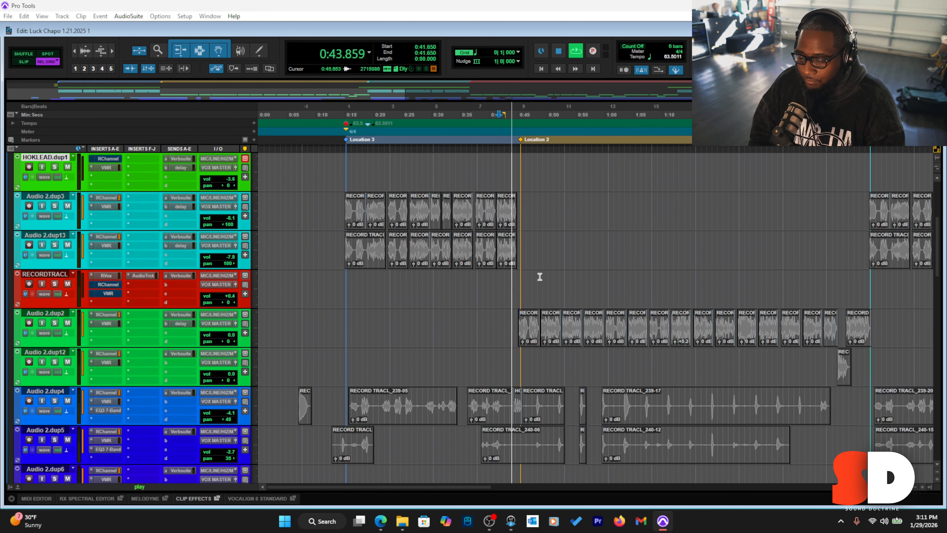
{"action": "scroll", "coordinate": [498, 313], "scroll_direction": "up", "scroll_amount": 3}
{"action": "key", "text": "space"}
{"action": "scroll", "coordinate": [337, 308], "scroll_direction": "up", "scroll_amount": 1}
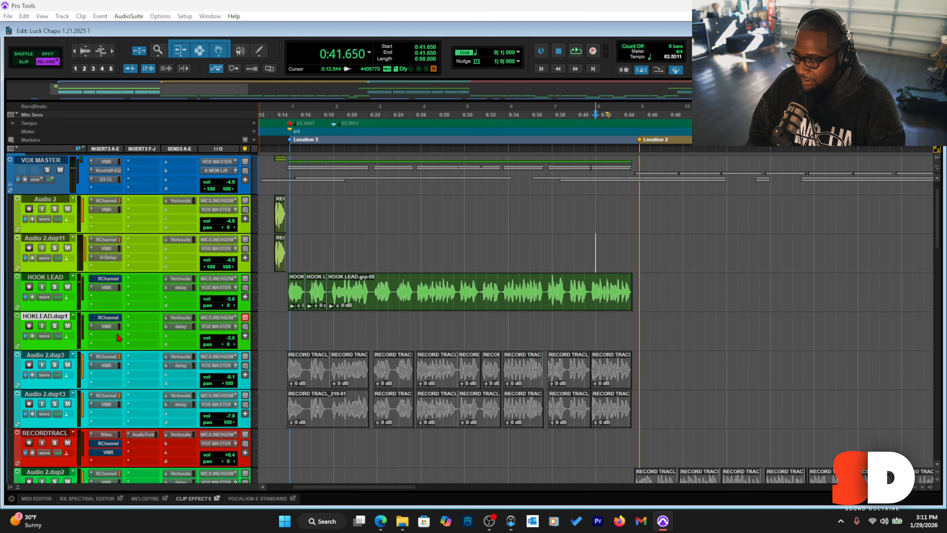
Copy the H-Delay insert from Audio 2.dup11 to the duplicate HOOK LEAD track and open its plug-in window
{"action": "left_click_drag", "start_coordinate": [112, 258], "coordinate": [121, 335]}
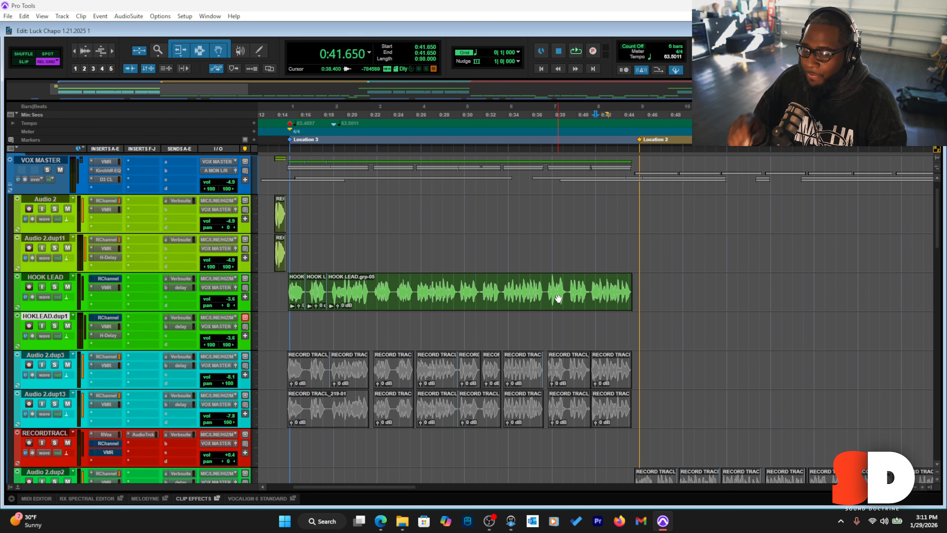
{"action": "left_click", "coordinate": [118, 335]}
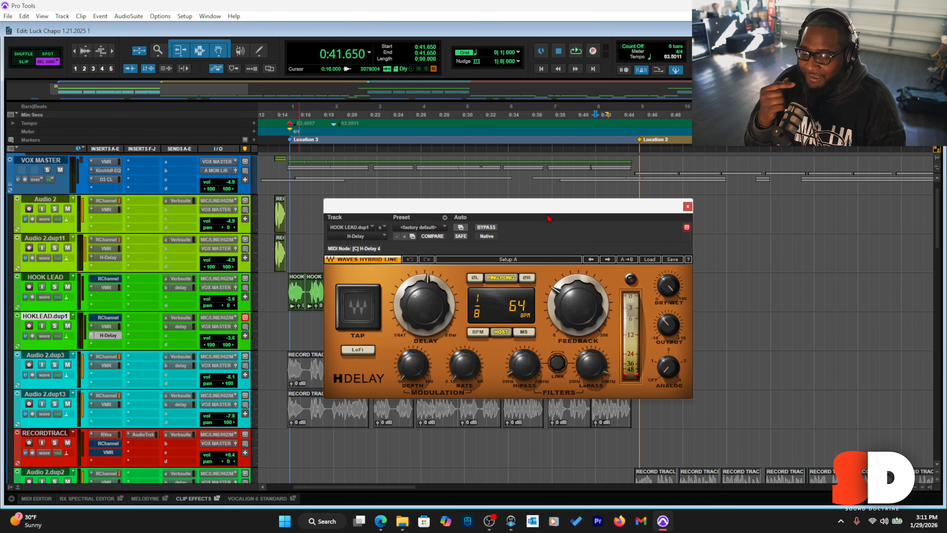
{"action": "left_click_drag", "start_coordinate": [553, 207], "coordinate": [309, 137]}
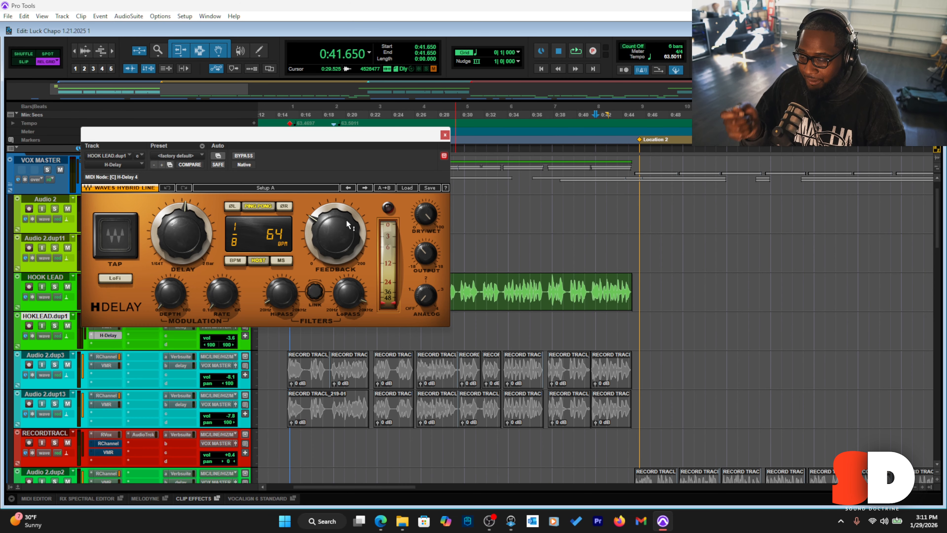
{"action": "left_click_drag", "start_coordinate": [289, 141], "coordinate": [643, 149]}
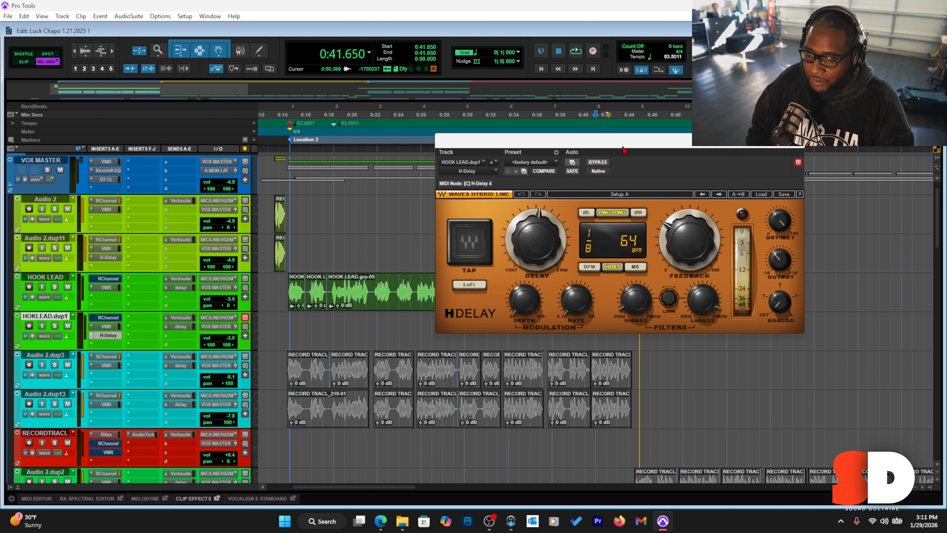
{"action": "left_click_drag", "start_coordinate": [625, 147], "coordinate": [709, 177]}
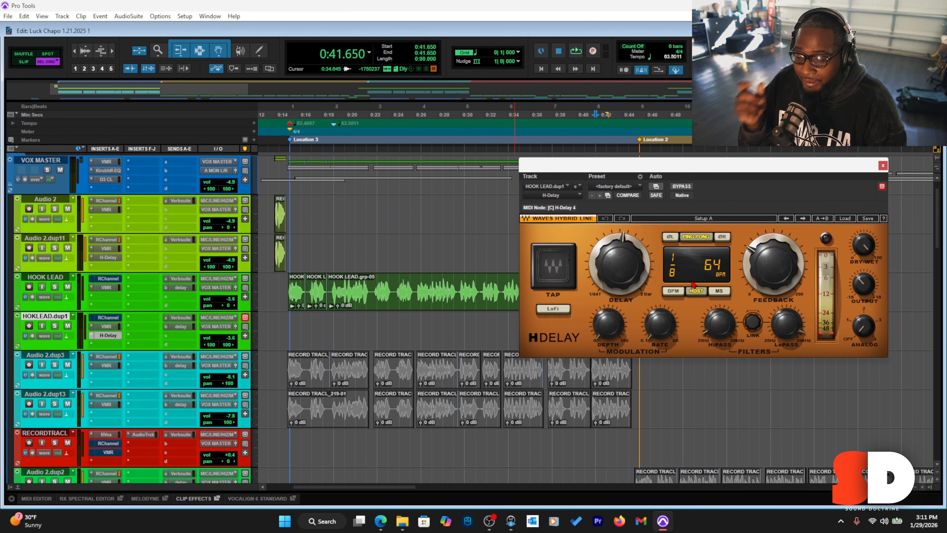
{"action": "left_click_drag", "start_coordinate": [652, 167], "coordinate": [267, 165]}
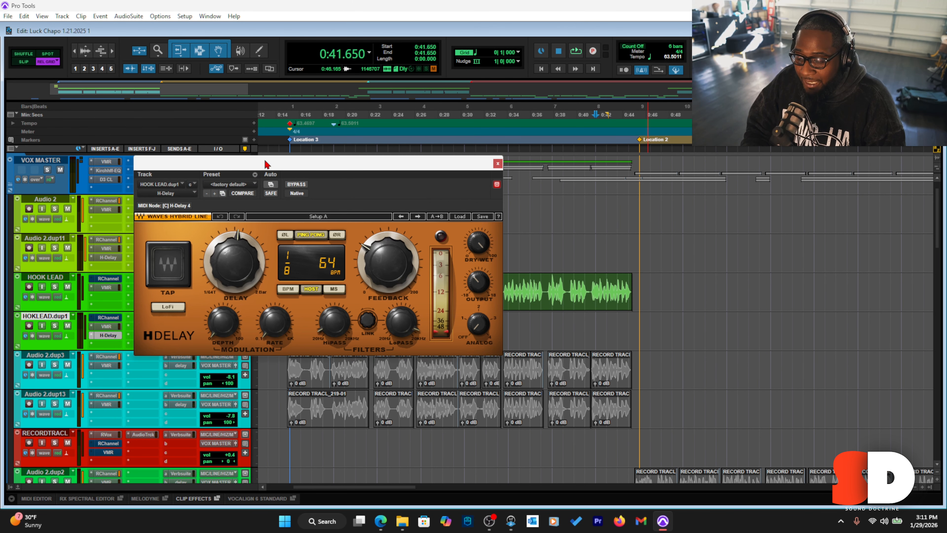
Separate the hook's closing words at 0:43.540, copy them to the same position on the duplicate track, and play from 0:41.650
{"action": "left_click", "coordinate": [617, 323]}
{"action": "key", "text": "space"}
{"action": "key", "text": "t"}
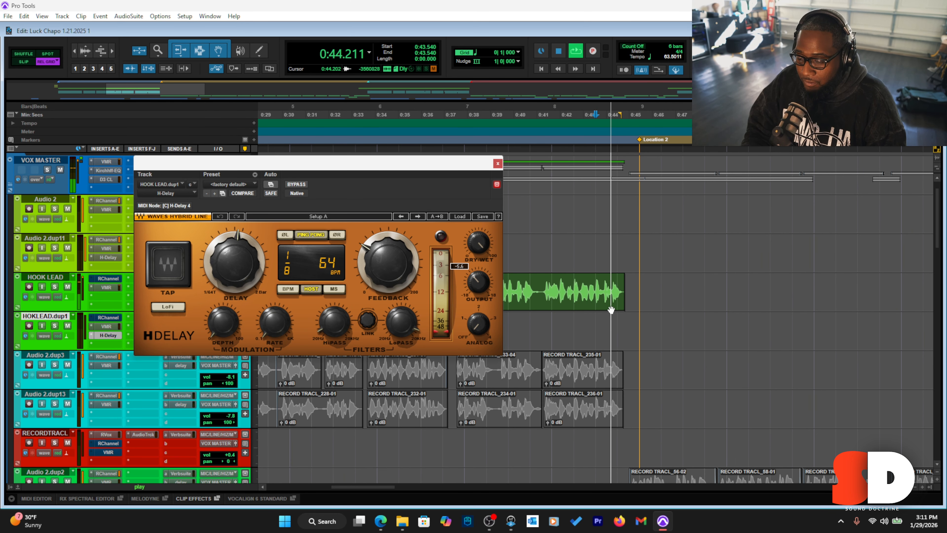
{"action": "key", "text": "space"}
{"action": "key", "text": "ctrl+e"}
{"action": "key", "text": "ctrl+c"}
{"action": "key", "text": "semicolon"}
{"action": "key", "text": "ctrl+v"}
{"action": "left_click", "coordinate": [554, 324]}
{"action": "key", "text": "space"}
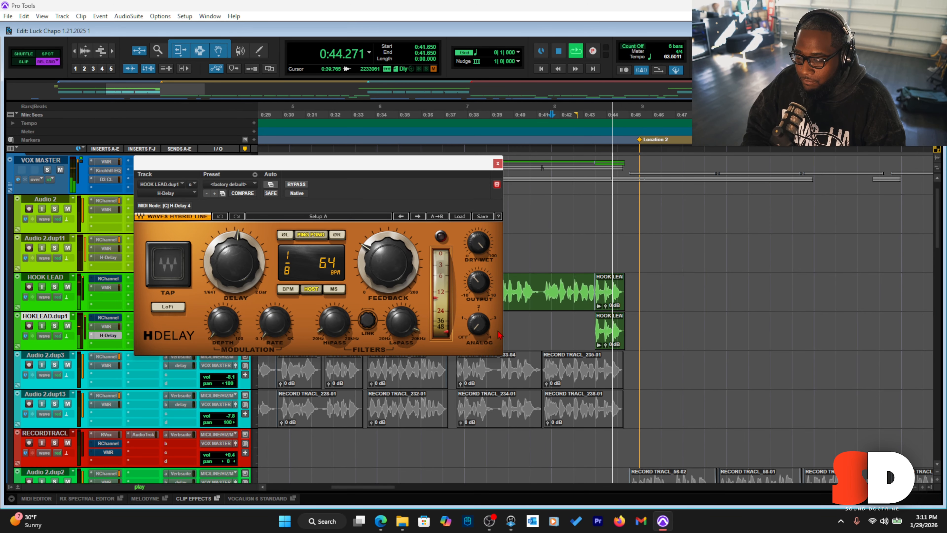
Set the H-Delay time to 1/4 and play the hook's ending from 0:42.730
{"action": "key", "text": "space"}
{"action": "scroll", "coordinate": [249, 262], "scroll_direction": "up", "scroll_amount": 2}
{"action": "scroll", "coordinate": [249, 262], "scroll_direction": "up", "scroll_amount": 1}
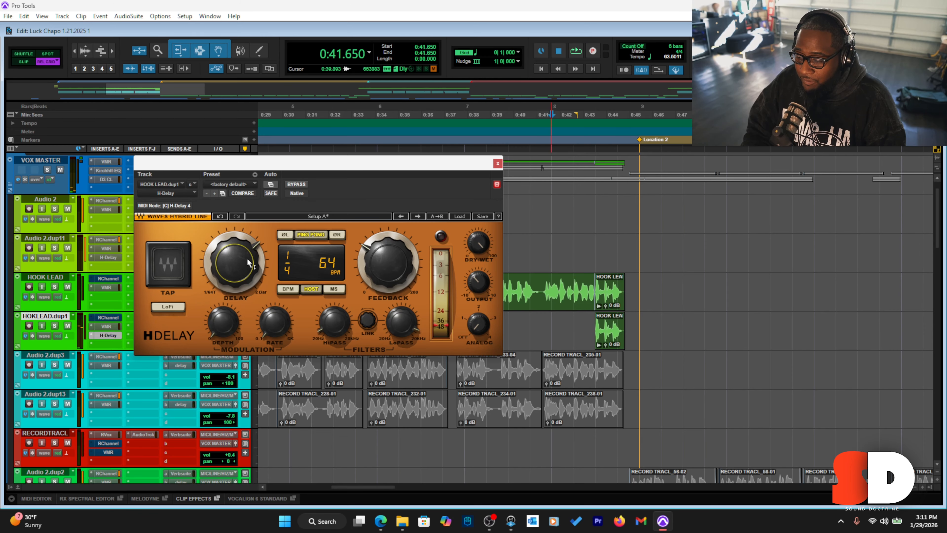
{"action": "left_click", "coordinate": [577, 327]}
{"action": "key", "text": "space"}
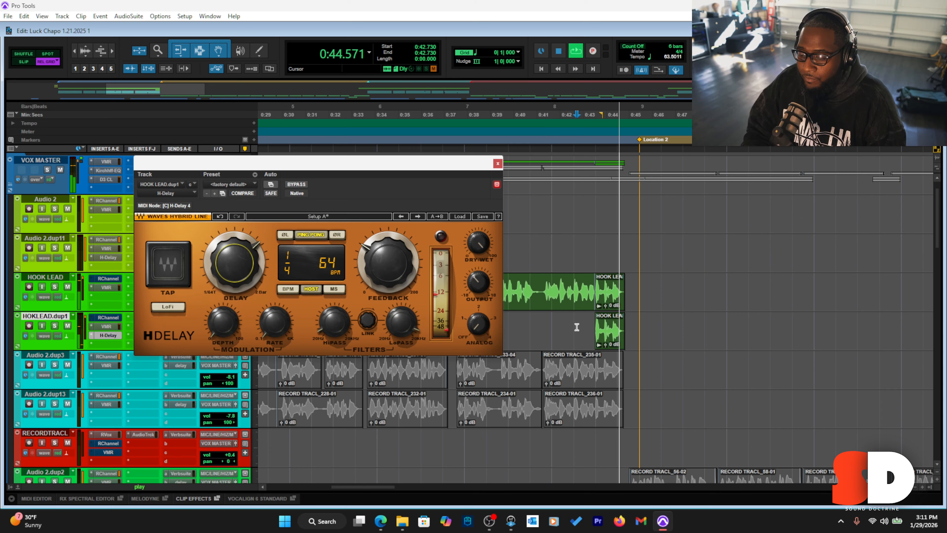
Set the H-Delay time to 1/2 and play the hook's ending from 0:42.730
{"action": "key", "text": "space"}
{"action": "scroll", "coordinate": [239, 275], "scroll_direction": "up", "scroll_amount": 1}
{"action": "scroll", "coordinate": [238, 275], "scroll_direction": "up", "scroll_amount": 1}
{"action": "key", "text": "space"}
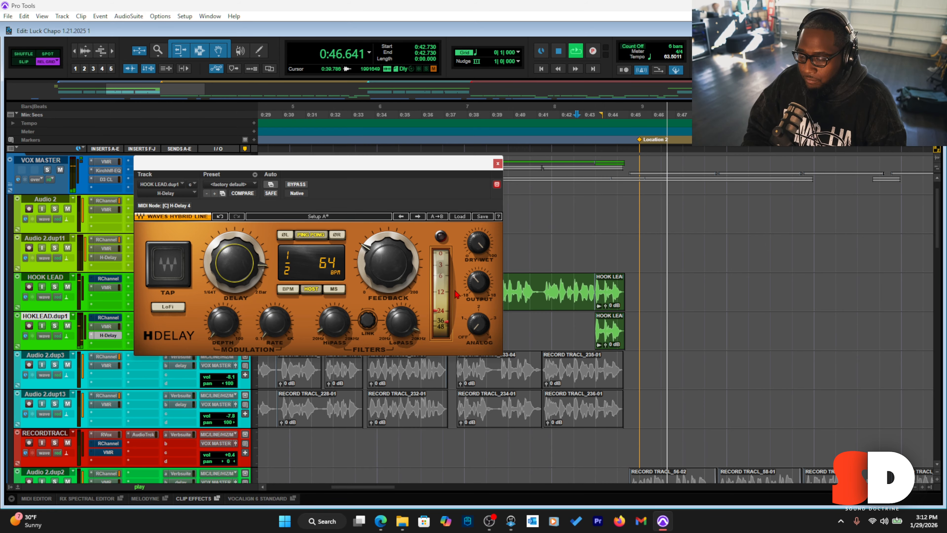
Return the H-Delay time to 1/4, play the hook's ending from 0:42.595, and close the plug-in window
{"action": "key", "text": "space"}
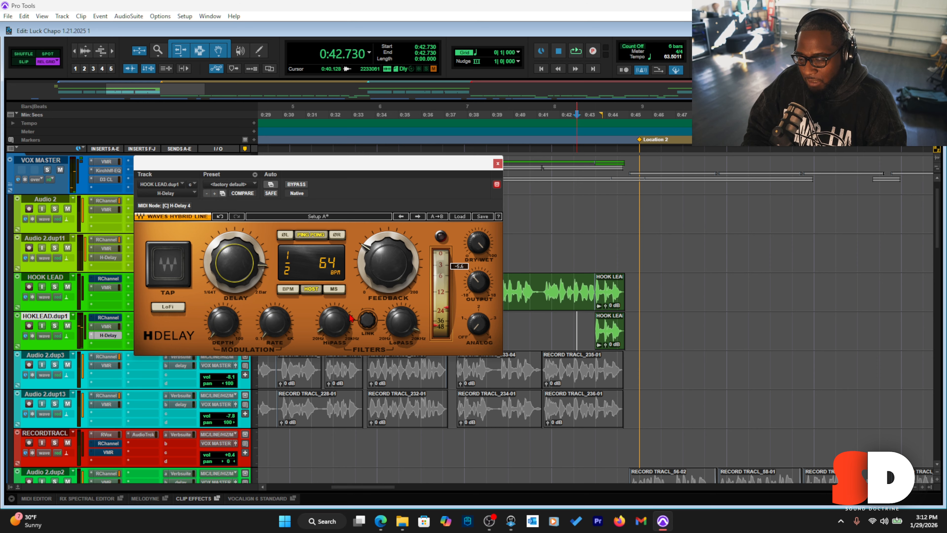
{"action": "left_click_drag", "start_coordinate": [264, 283], "coordinate": [228, 275]}
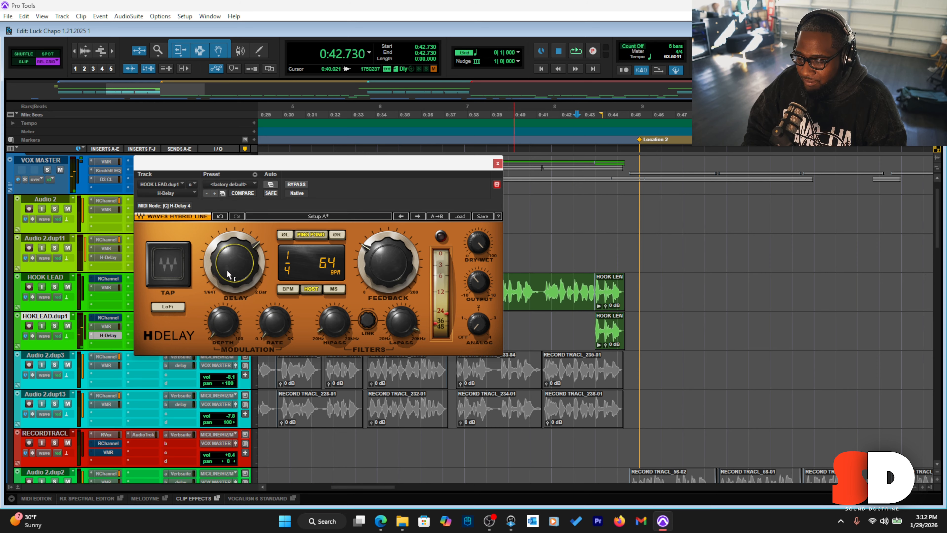
{"action": "left_click", "coordinate": [574, 327]}
{"action": "key", "text": "space"}
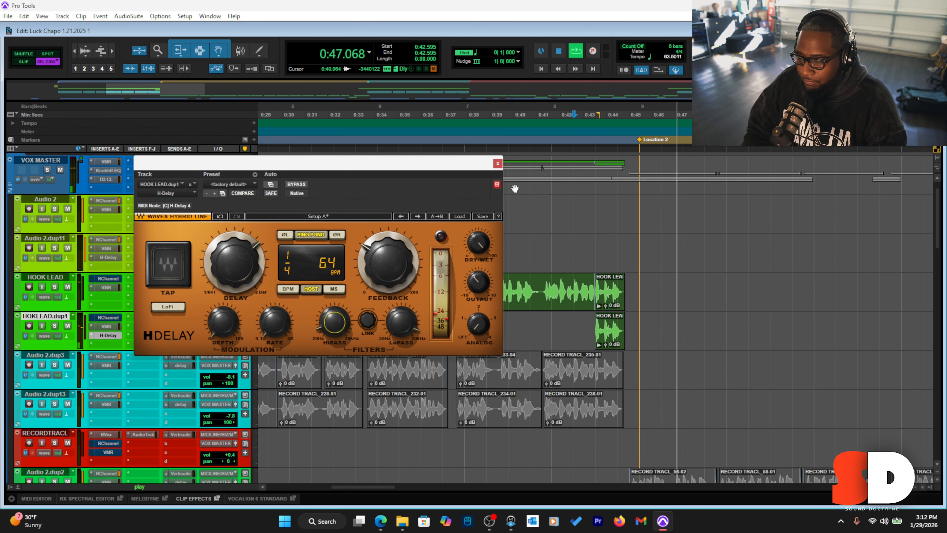
{"action": "left_click", "coordinate": [497, 163]}
{"action": "key", "text": "space"}
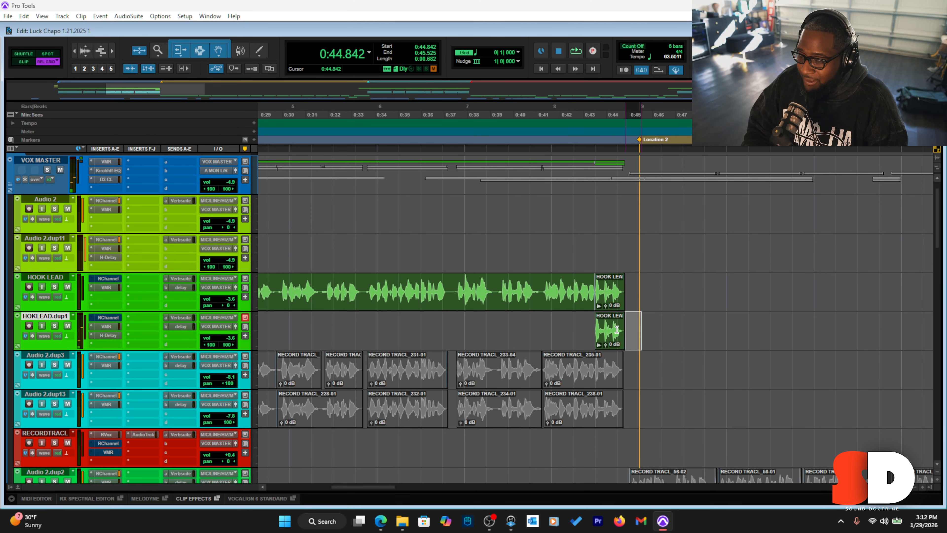
Delete the copied closing words from the duplicate HOOK LEAD track
{"action": "left_click_drag", "start_coordinate": [641, 330], "coordinate": [577, 333]}
{"action": "key", "text": "Delete"}
{"action": "key", "text": "ctrl+["}
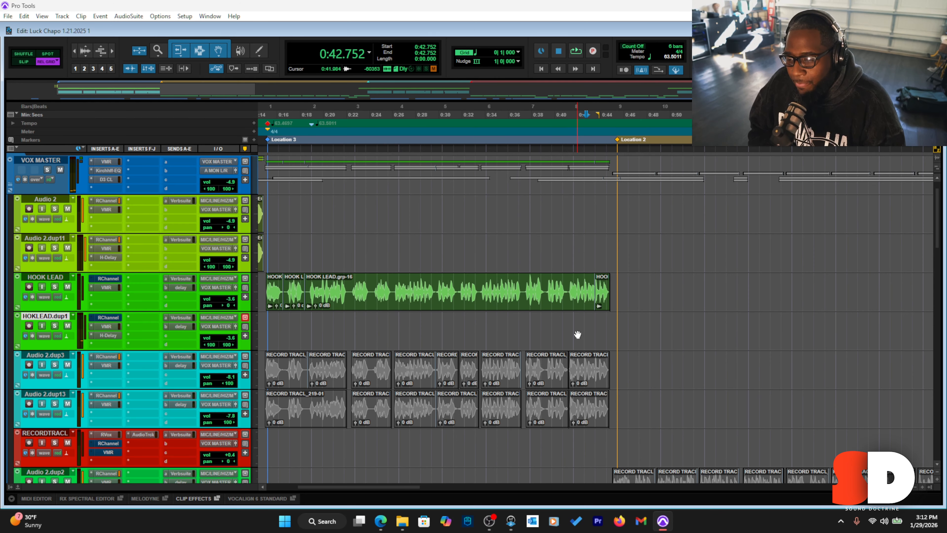
{"action": "scroll", "coordinate": [574, 334], "scroll_direction": "left", "scroll_amount": 4}
{"action": "scroll", "coordinate": [574, 335], "scroll_direction": "right", "scroll_amount": 3}
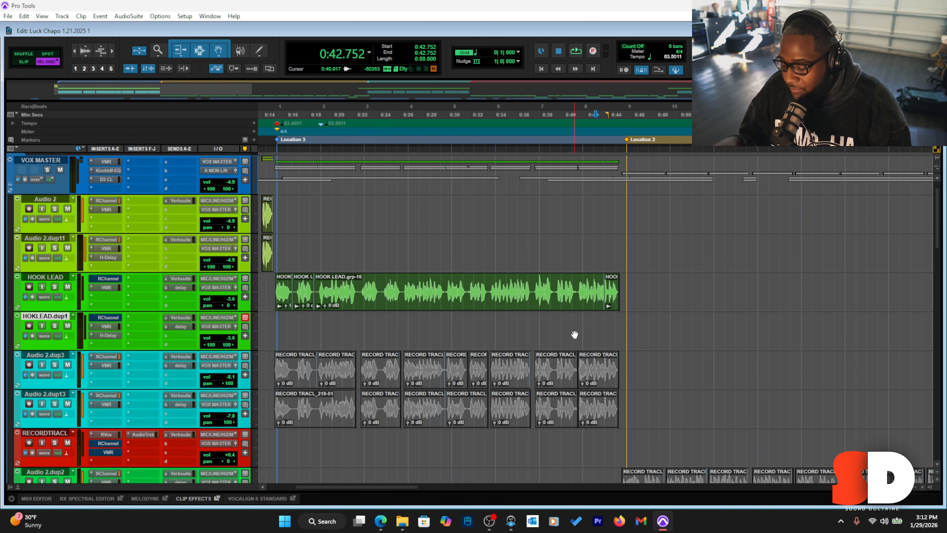
{"action": "key", "text": "ctrl+["}
{"action": "key", "text": "ctrl+["}
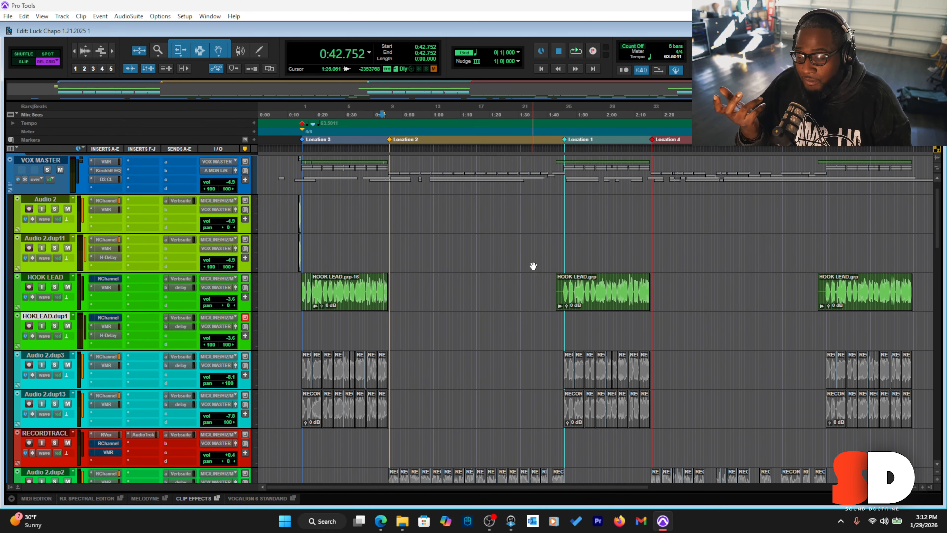
{"action": "scroll", "coordinate": [539, 259], "scroll_direction": "up", "scroll_amount": 1}
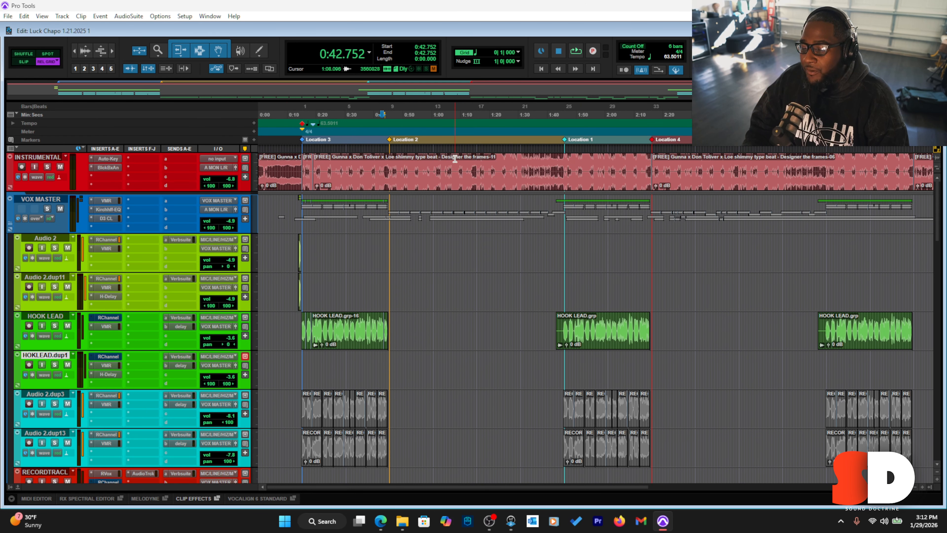
Heal the instrumental's separated clips from the session start to Location 4 and remove the markers from the tempo ruler
{"action": "key", "text": "ctrl+z"}
{"action": "left_click_drag", "start_coordinate": [134, 180], "coordinate": [135, 180]}
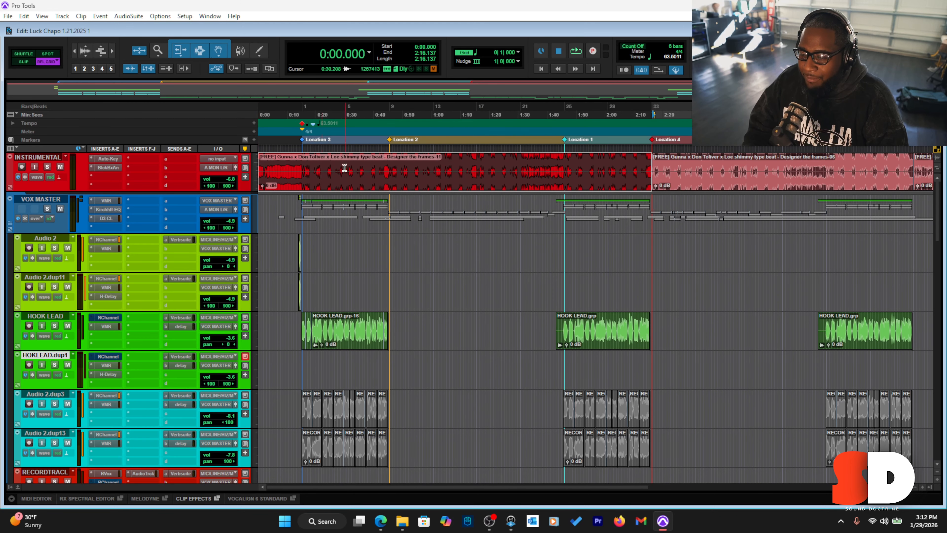
{"action": "key", "text": "r"}
{"action": "key", "text": "t"}
{"action": "key", "text": "r"}
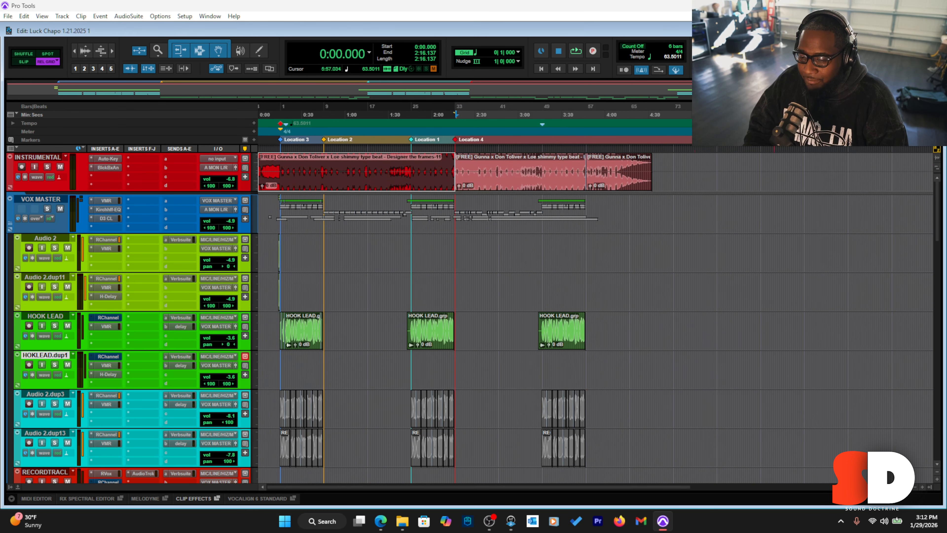
{"action": "left_click_drag", "start_coordinate": [543, 123], "coordinate": [222, 131]}
Place the cursor on the instrumental at 0:14.357, solo the INSTRUMENTAL track, and increase its track height
{"action": "key", "text": "t"}
{"action": "key", "text": "t"}
{"action": "key", "text": "t"}
{"action": "key", "text": "t"}
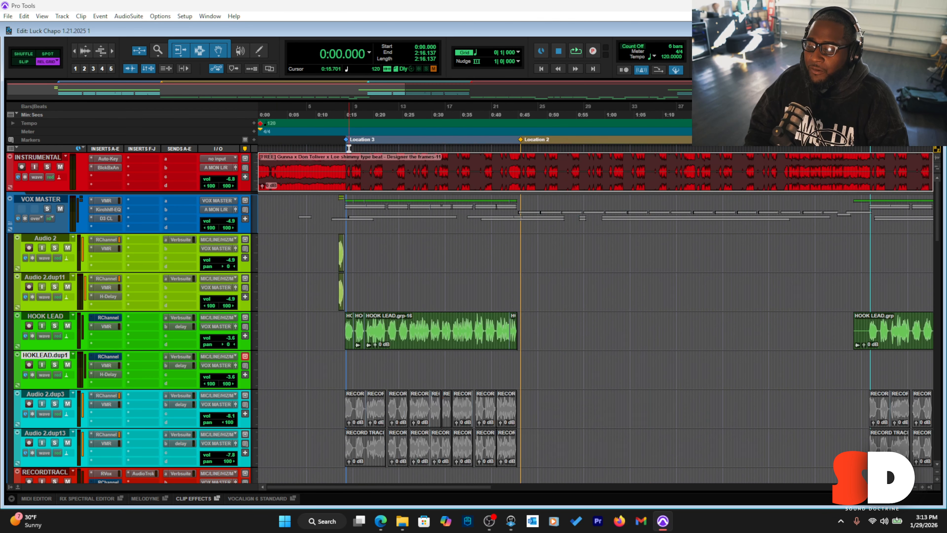
{"action": "left_click", "coordinate": [590, 163]}
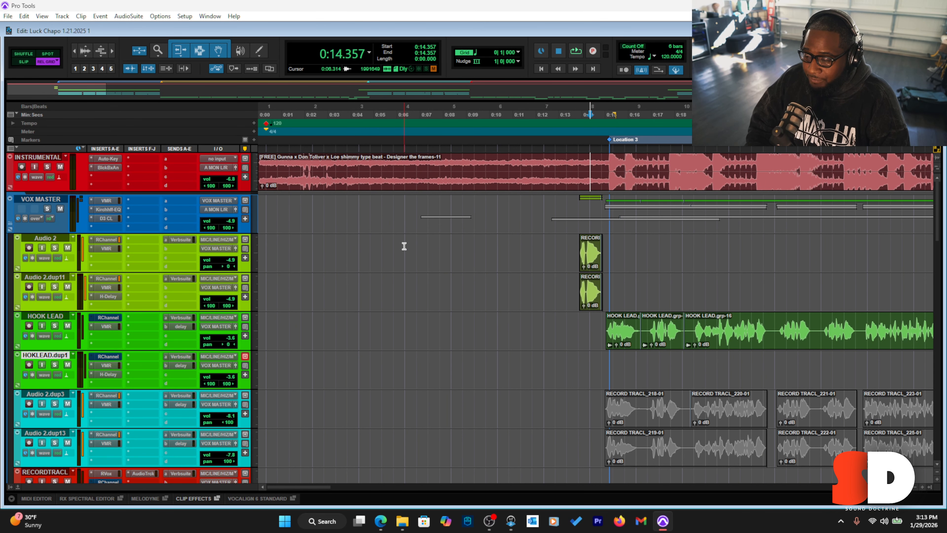
{"action": "left_click", "coordinate": [47, 167]}
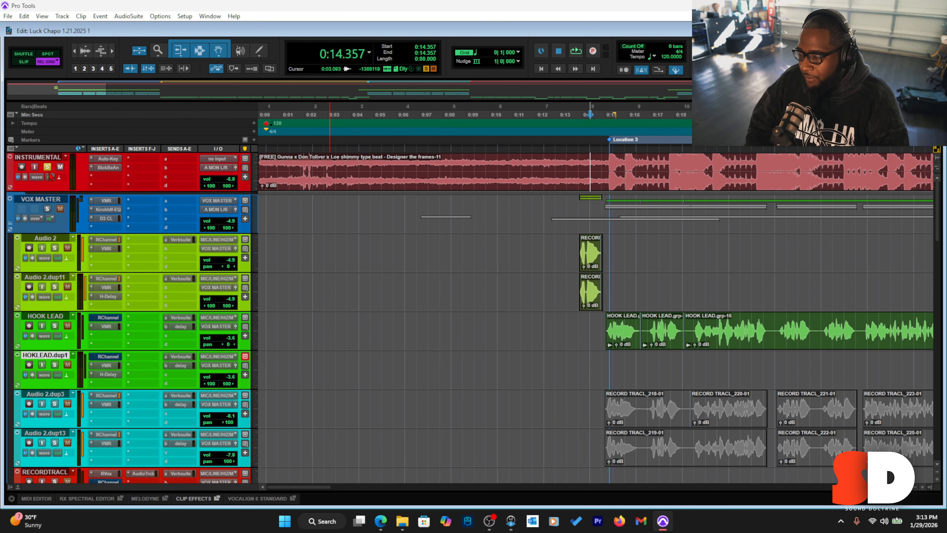
{"action": "left_click_drag", "start_coordinate": [74, 193], "coordinate": [74, 246]}
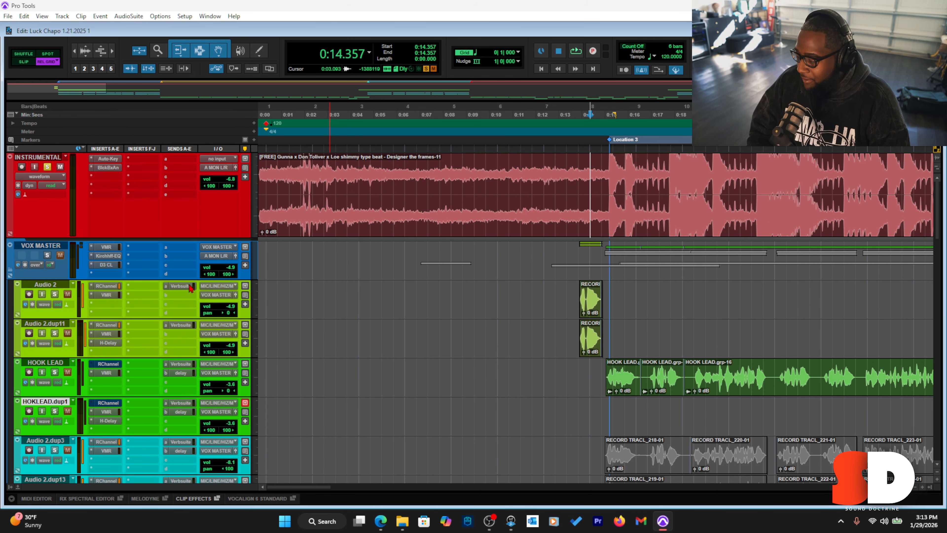
Separate the instrumental clip at the beat drop's first downbeat, 0:15.192
{"action": "key", "text": "space"}
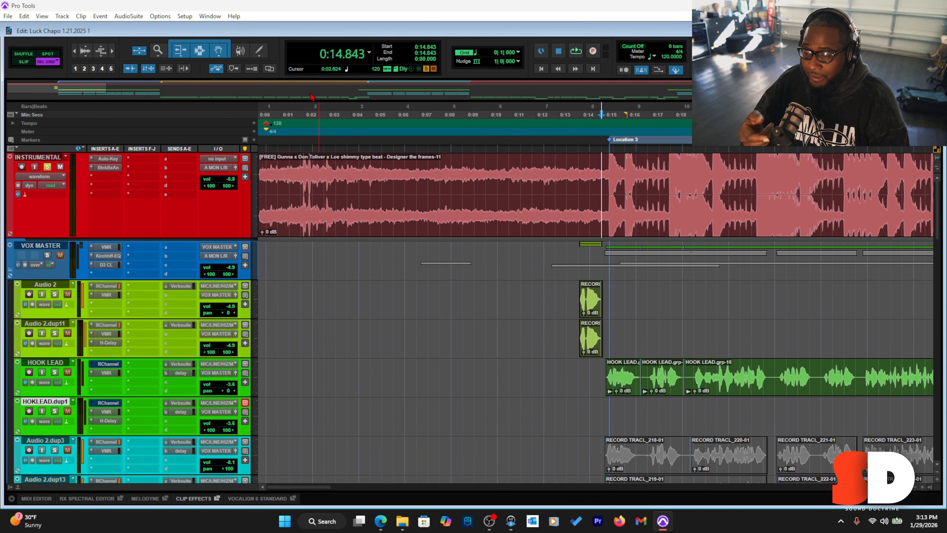
{"action": "left_click", "coordinate": [544, 164]}
{"action": "key", "text": "space"}
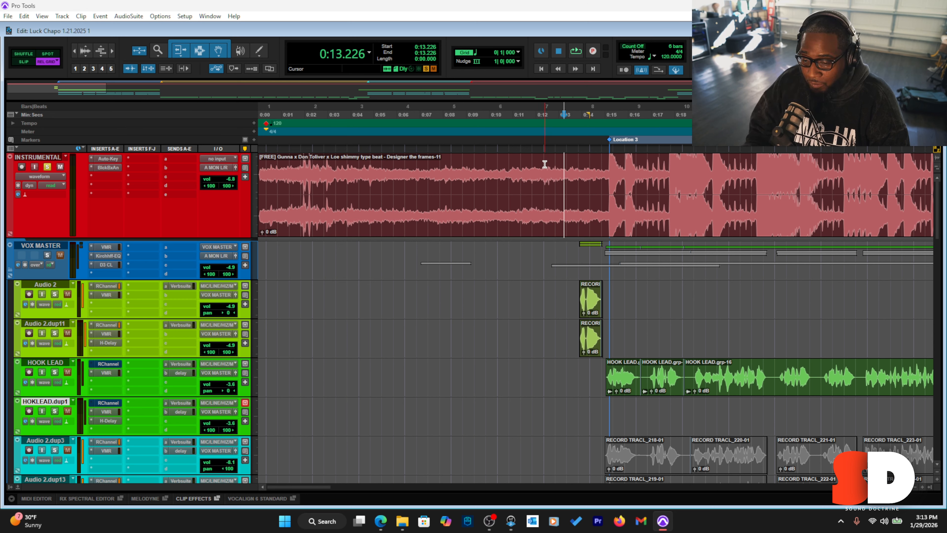
{"action": "key", "text": "space"}
{"action": "left_click", "coordinate": [595, 165]}
{"action": "key", "text": "space"}
{"action": "key", "text": "space"}
{"action": "key", "text": "ctrl+e"}
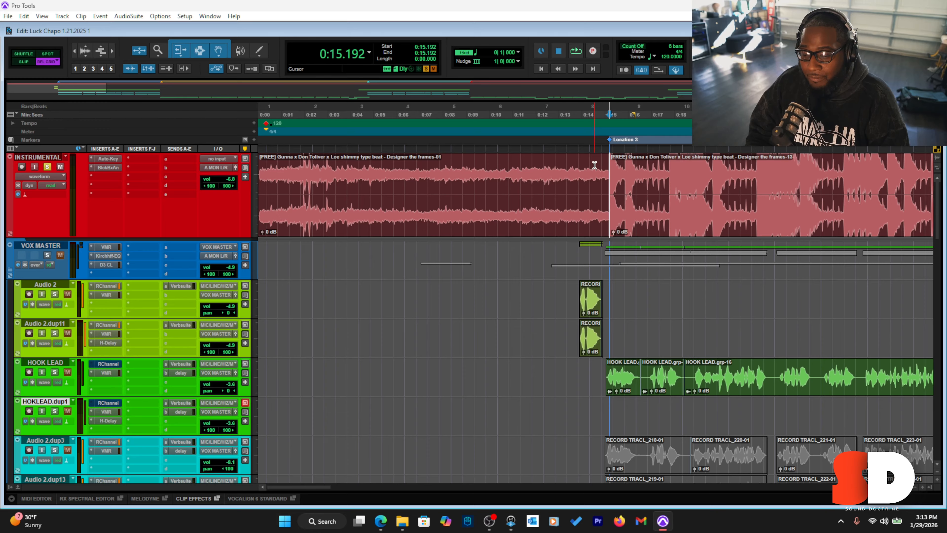
Play from 0:15.192 to hear one bar and separate the instrumental at the next downbeat, 0:18.974
{"action": "key", "text": "space"}
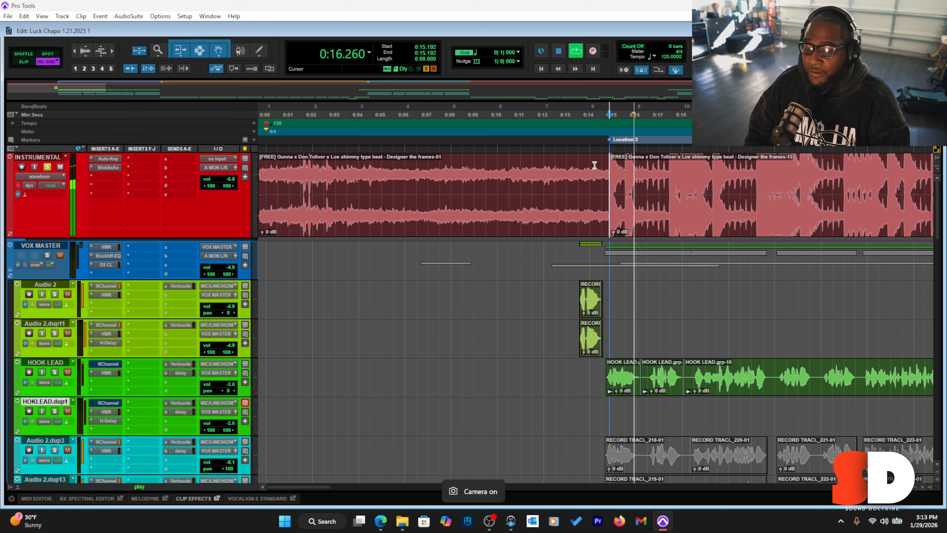
{"action": "key", "text": "ctrl+]"}
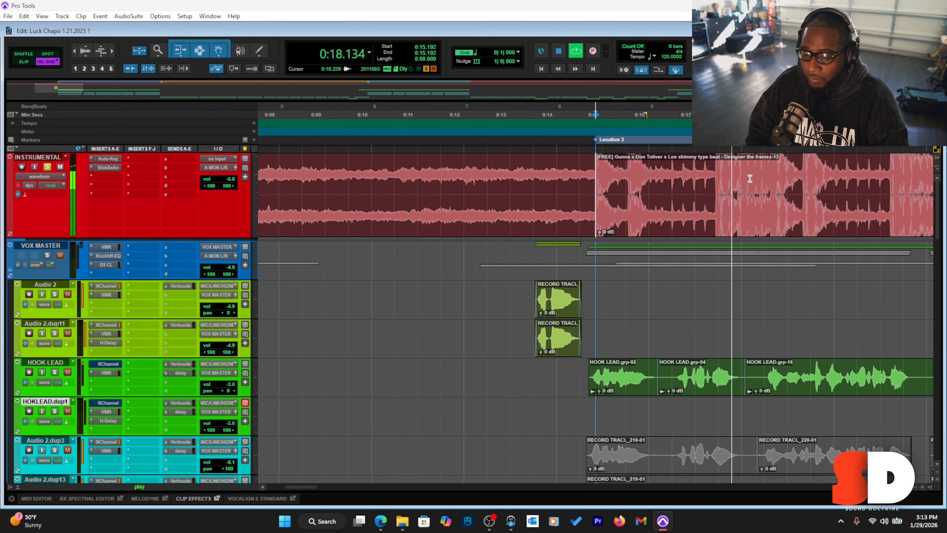
{"action": "left_click", "coordinate": [762, 168]}
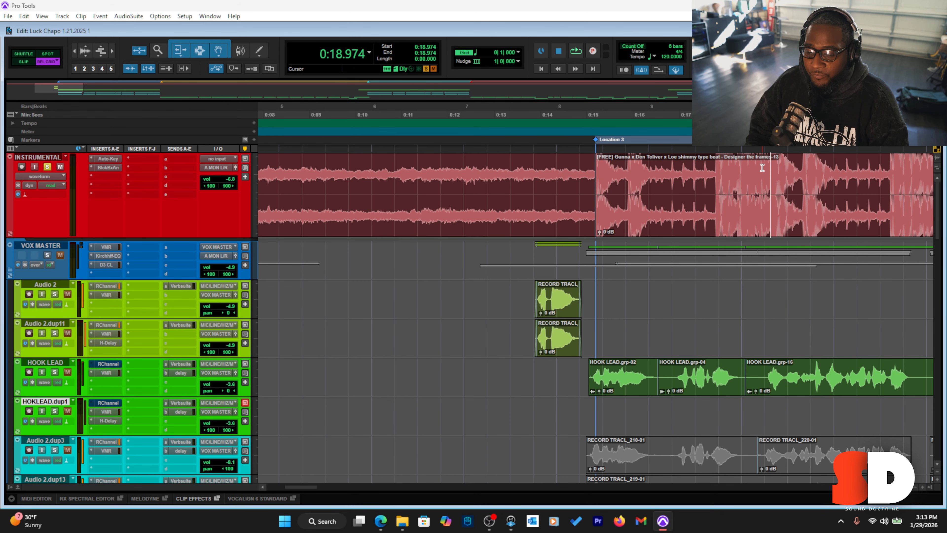
{"action": "key", "text": "space"}
{"action": "key", "text": "space"}
{"action": "key", "text": "ctrl+e"}
Add 4/4 bar and beat markers to the separated one-bar instrumental clip, starting at 1|1|000 and ending at 2|1|000
{"action": "double_click", "coordinate": [690, 175]}
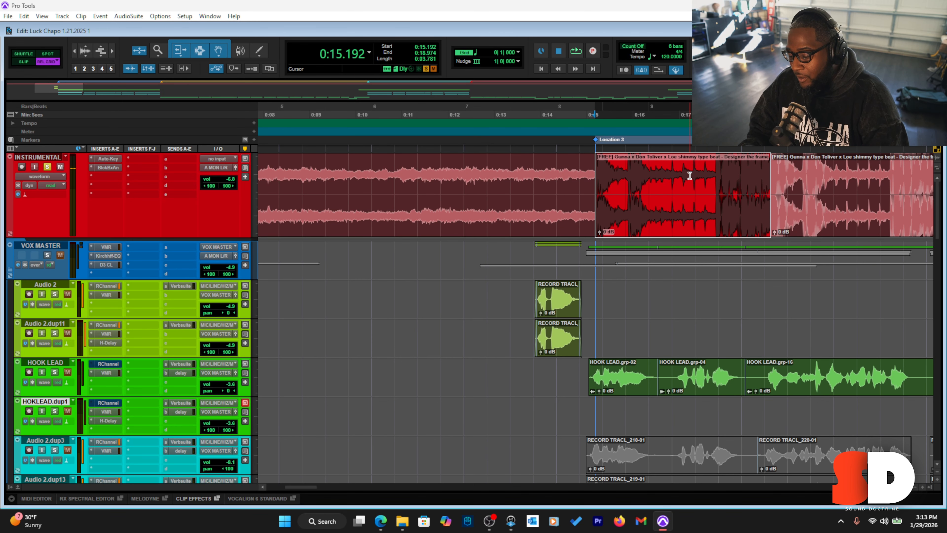
{"action": "key", "text": "ctrl+i"}
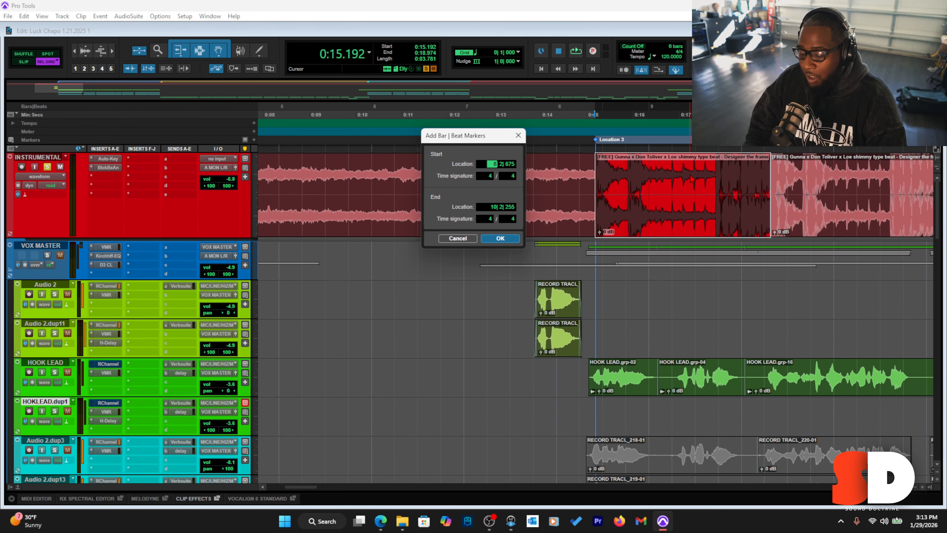
{"action": "key", "text": "Tab"}
{"action": "type", "text": "2"}
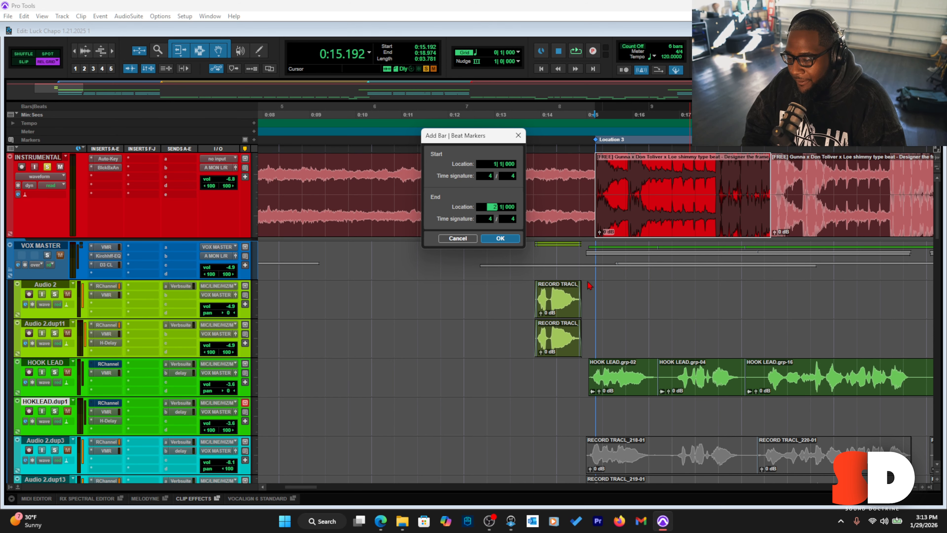
{"action": "left_click", "coordinate": [500, 238]}
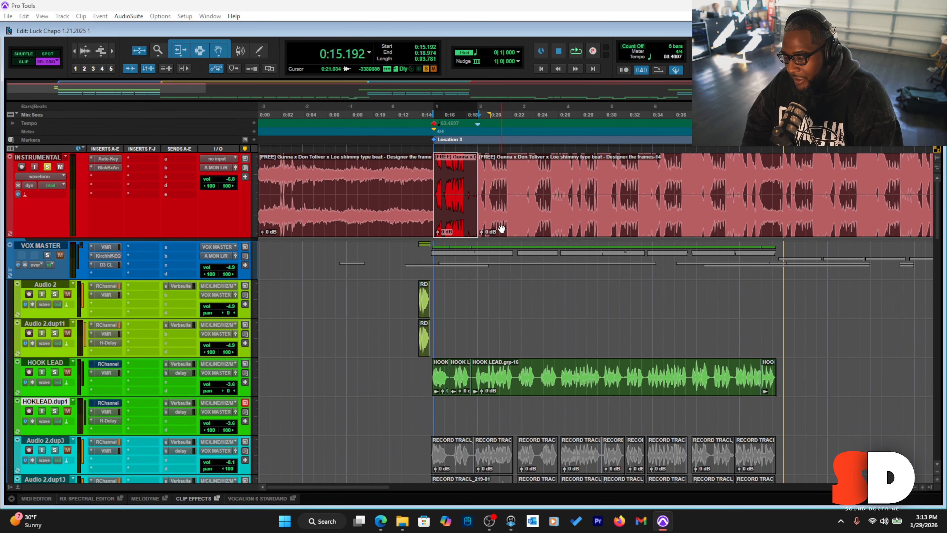
Examine the silence at the very start of the instrumental, selecting it from 0:00.000 to 0:00.069
{"action": "key", "text": "Return"}
{"action": "key", "text": "ctrl+bracketright"}
{"action": "key", "text": "ctrl+bracketright"}
{"action": "key", "text": "ctrl+bracketright"}
{"action": "key", "text": "ctrl+bracketright"}
{"action": "key", "text": "ctrl+bracketright"}
{"action": "key", "text": "ctrl+bracketright"}
{"action": "key", "text": "ctrl+bracketright"}
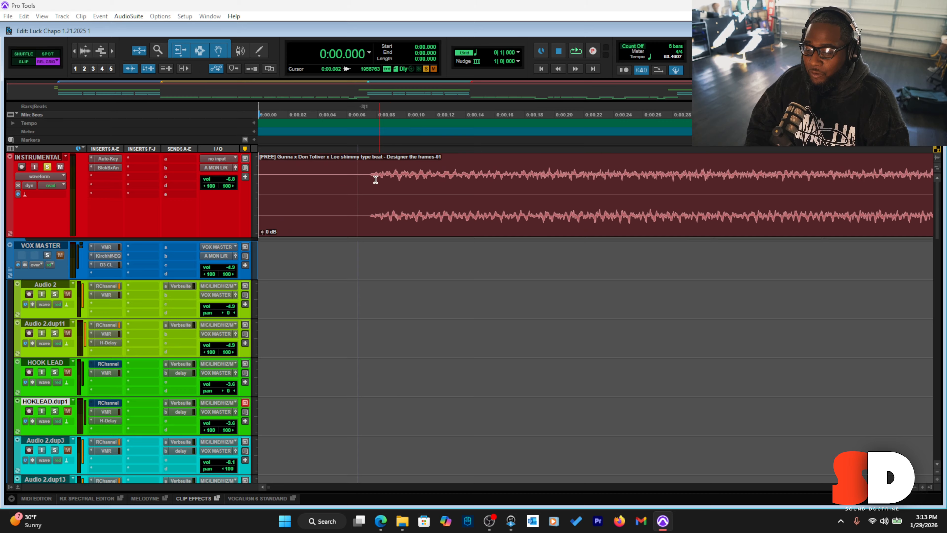
{"action": "left_click_drag", "start_coordinate": [360, 173], "coordinate": [250, 185]}
{"action": "key", "text": "ctrl+alt+f"}
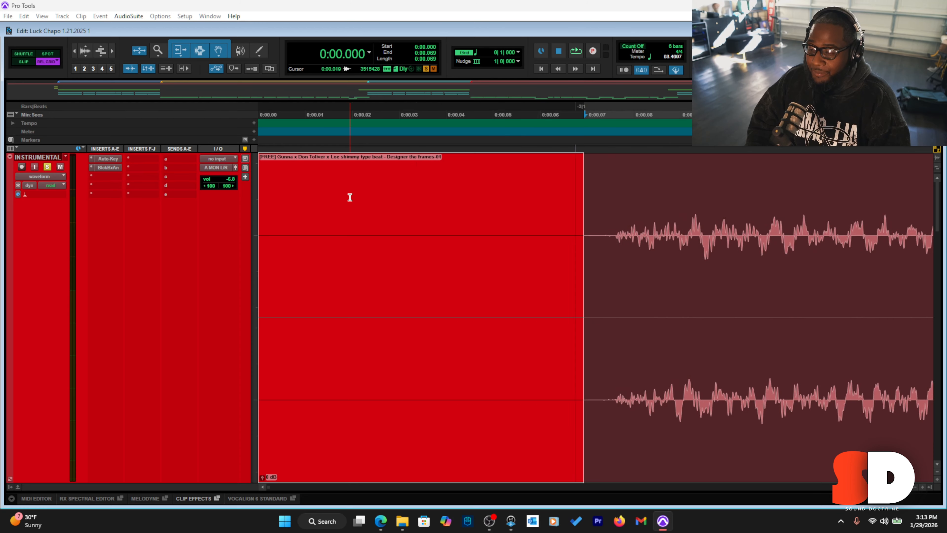
Locate the start of the last hook in the instrumental and play from 3:15.925
{"action": "key", "text": "r"}
{"action": "key", "text": "r"}
{"action": "key", "text": "r"}
{"action": "key", "text": "r"}
{"action": "key", "text": "r"}
{"action": "key", "text": "e"}
{"action": "key", "text": "r"}
{"action": "key", "text": "r"}
{"action": "scroll", "coordinate": [337, 229], "scroll_direction": "up", "scroll_amount": 4}
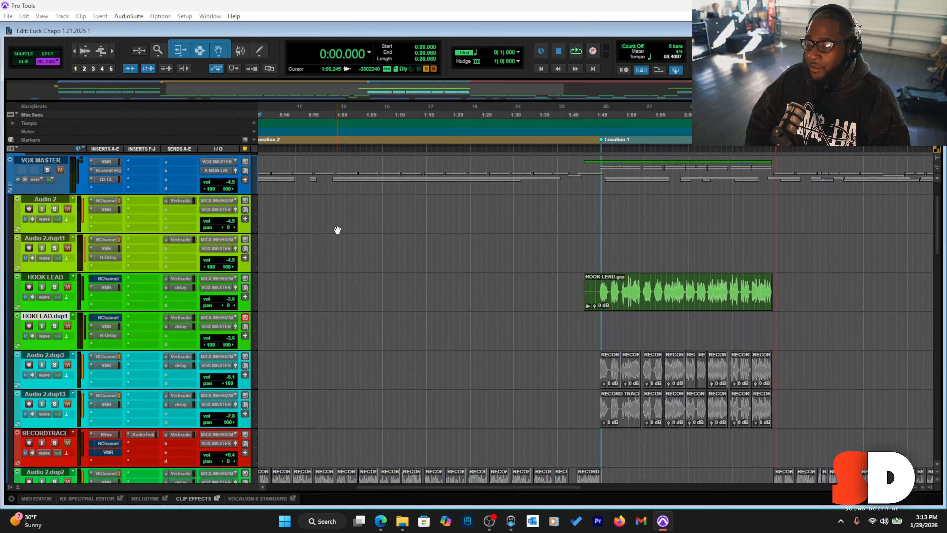
{"action": "scroll", "coordinate": [337, 229], "scroll_direction": "up", "scroll_amount": 2}
{"action": "key", "text": "r"}
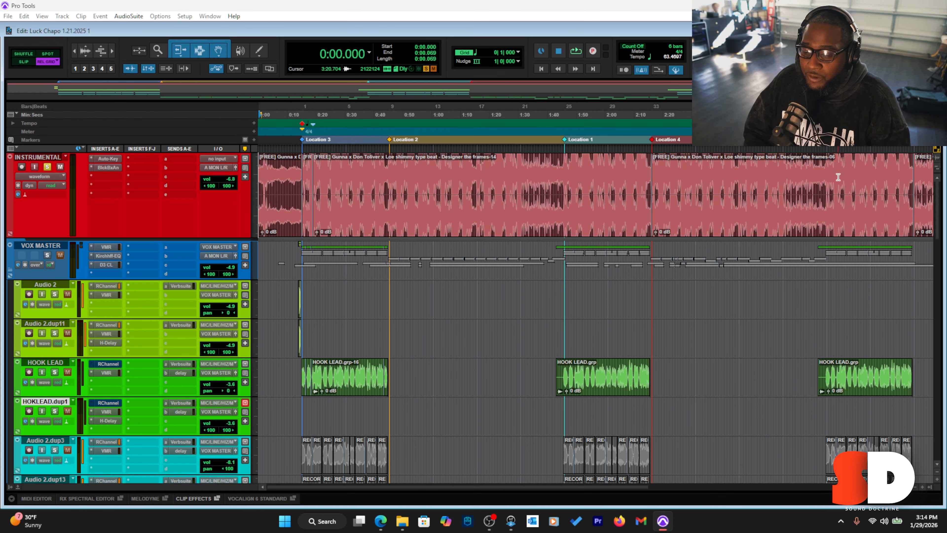
{"action": "left_click", "coordinate": [822, 170]}
{"action": "key", "text": "ctrl+bracketright"}
{"action": "key", "text": "ctrl+bracketright"}
{"action": "key", "text": "ctrl+bracketright"}
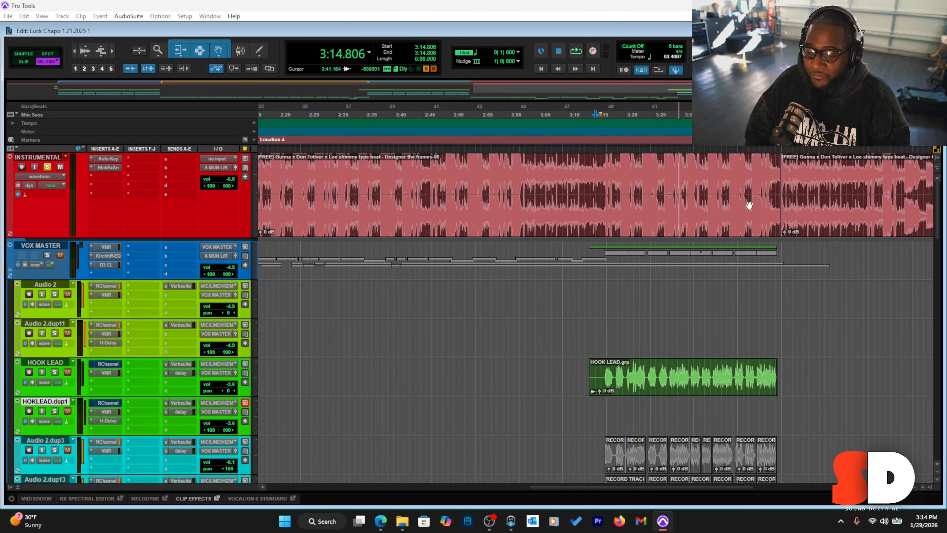
{"action": "left_click", "coordinate": [609, 176]}
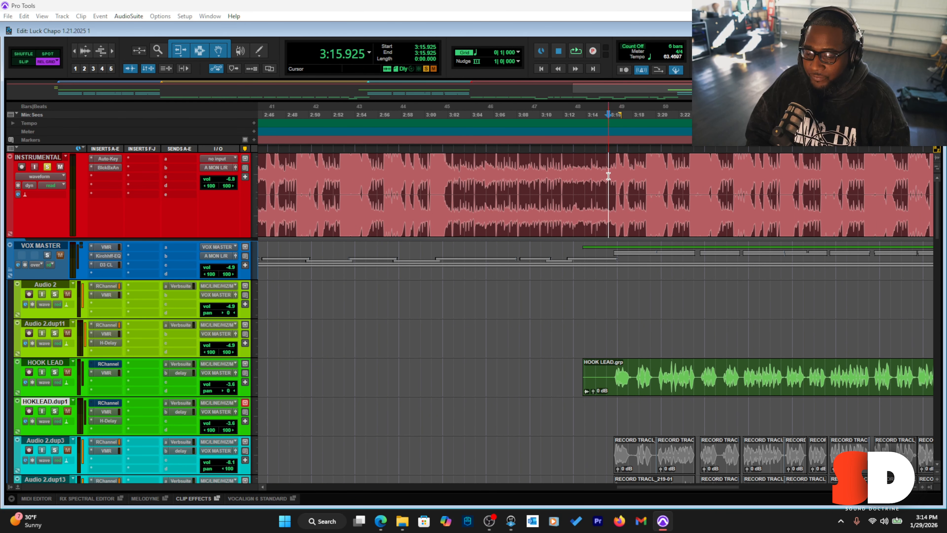
{"action": "key", "text": "space"}
{"action": "key", "text": "ctrl+bracketright"}
{"action": "key", "text": "ctrl+bracketright"}
{"action": "key", "text": "ctrl+bracketright"}
{"action": "key", "text": "space"}
{"action": "key", "text": "ctrl+bracketright"}
{"action": "key", "text": "ctrl+bracketright"}
{"action": "key", "text": "ctrl+bracketright"}
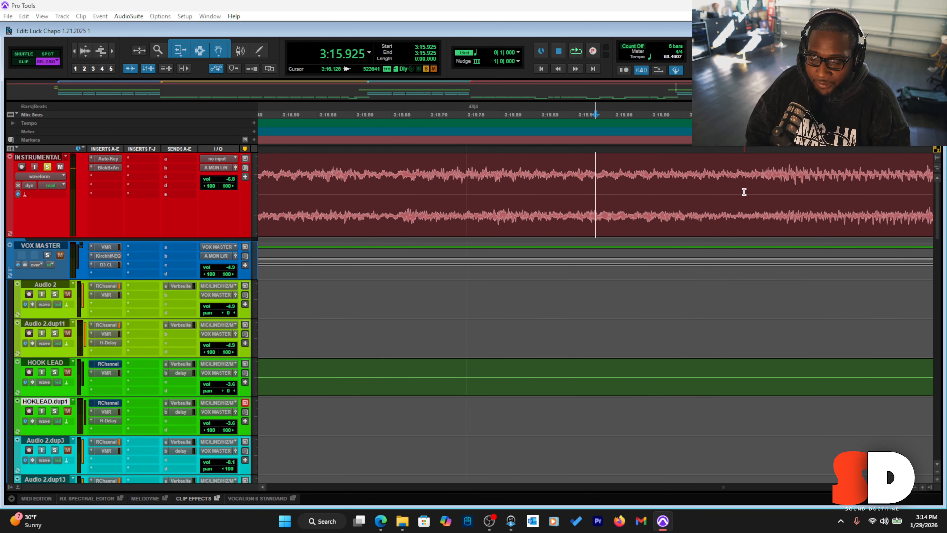
Compare the kick with the bar 49 grid line by selecting 3:16.606 to 3:16.696 and playing from both points
{"action": "left_click", "coordinate": [527, 165]}
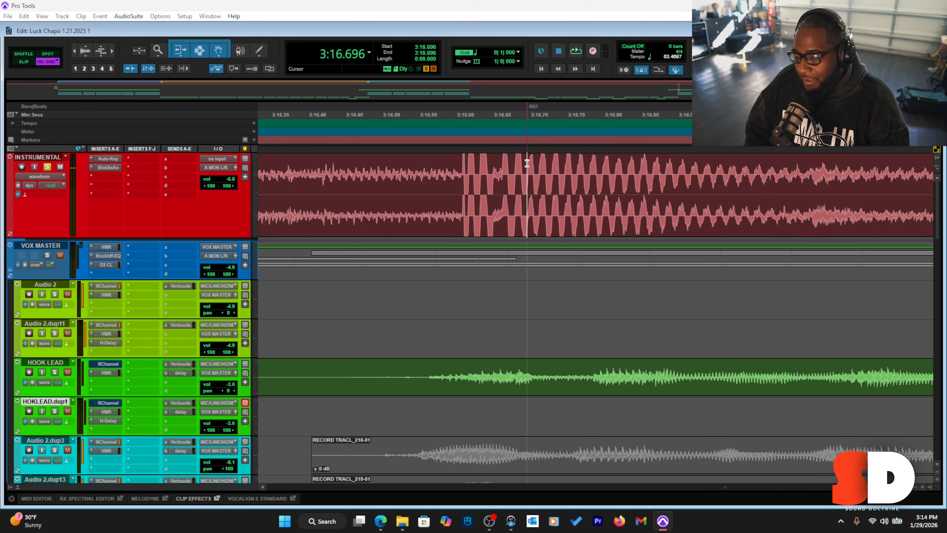
{"action": "left_click_drag", "start_coordinate": [526, 185], "coordinate": [459, 184]}
{"action": "key", "text": "space"}
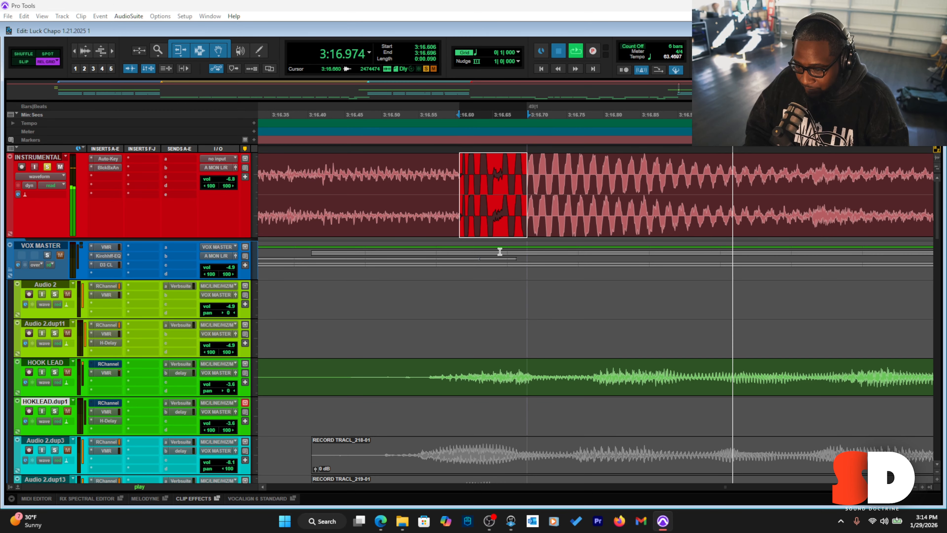
{"action": "left_click", "coordinate": [526, 282]}
{"action": "key", "text": "space"}
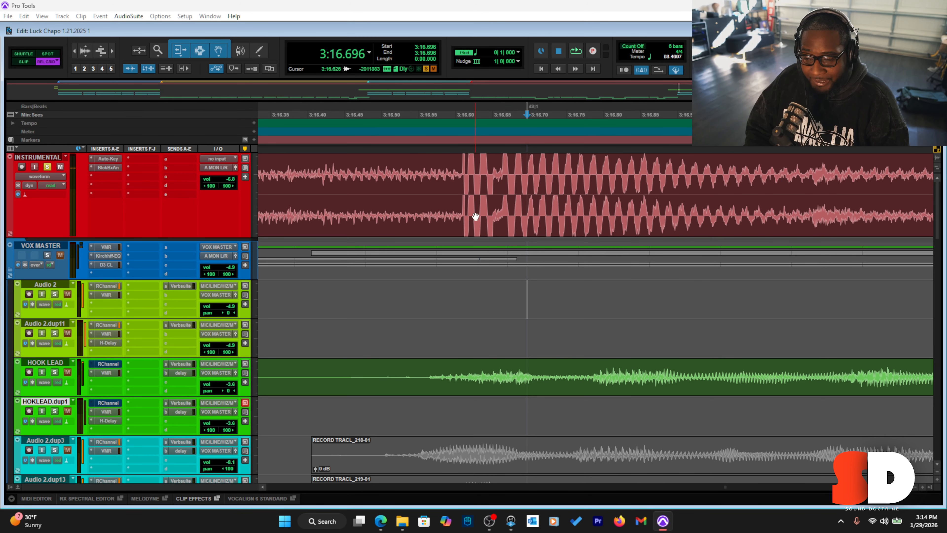
Add a 4/4 bar and beat marker for 49|1|000 on the kick transient at 3:16.608, and play from it
{"action": "left_click", "coordinate": [320, 171]}
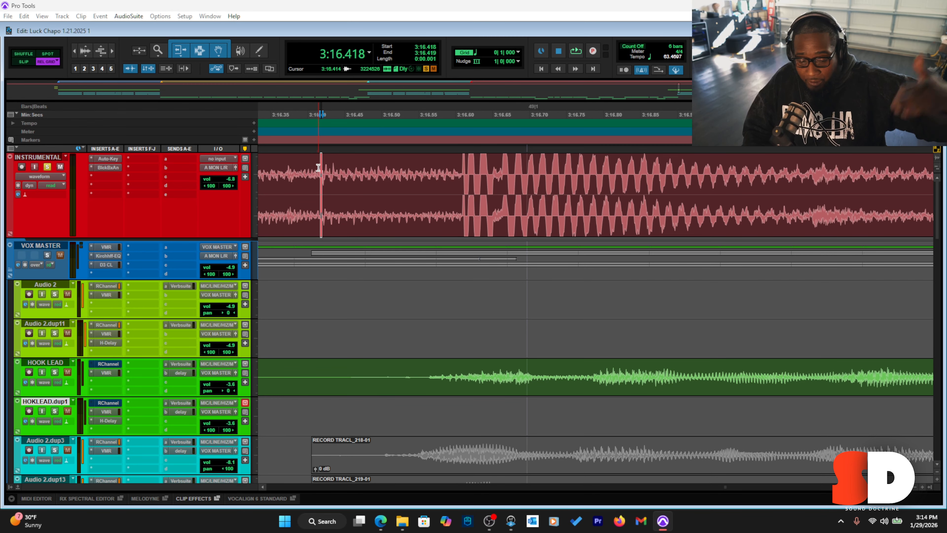
{"action": "left_click", "coordinate": [316, 179]}
{"action": "key", "text": "Tab"}
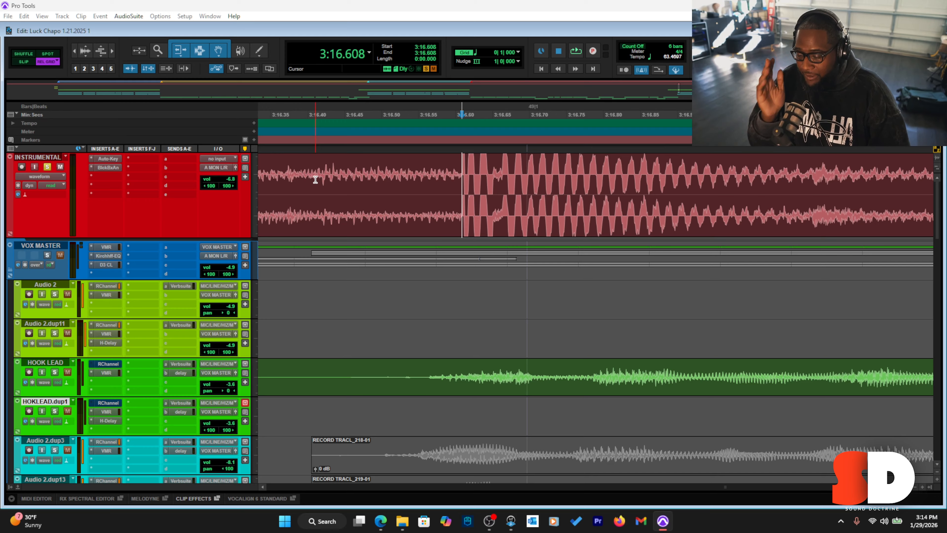
{"action": "key", "text": "ctrl+i"}
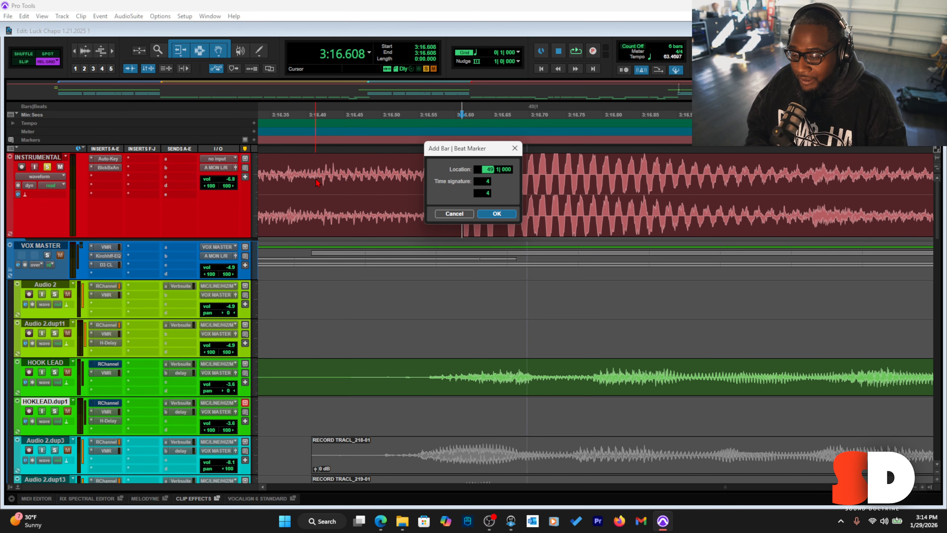
{"action": "key", "text": "Return"}
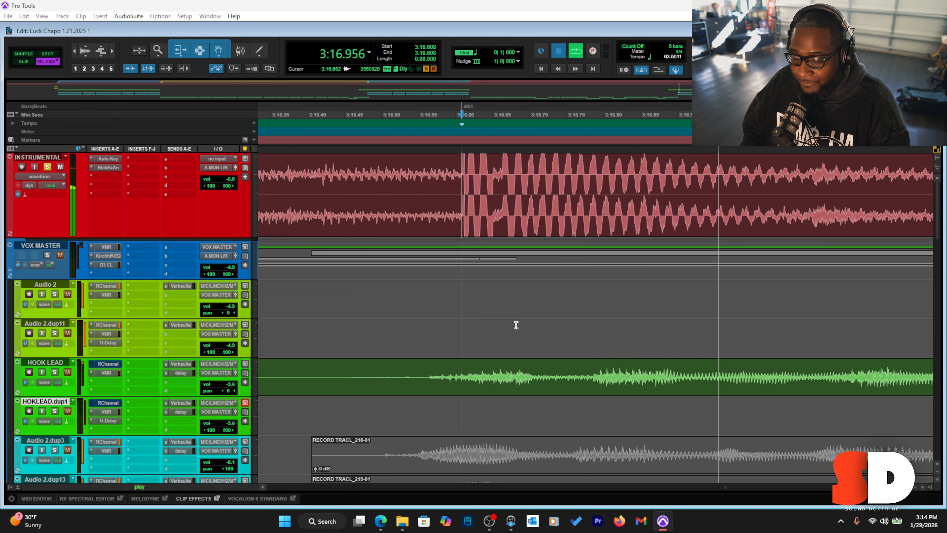
{"action": "scroll", "coordinate": [514, 323], "scroll_direction": "down", "scroll_amount": 7}
{"action": "scroll", "coordinate": [520, 318], "scroll_direction": "down", "scroll_amount": 5}
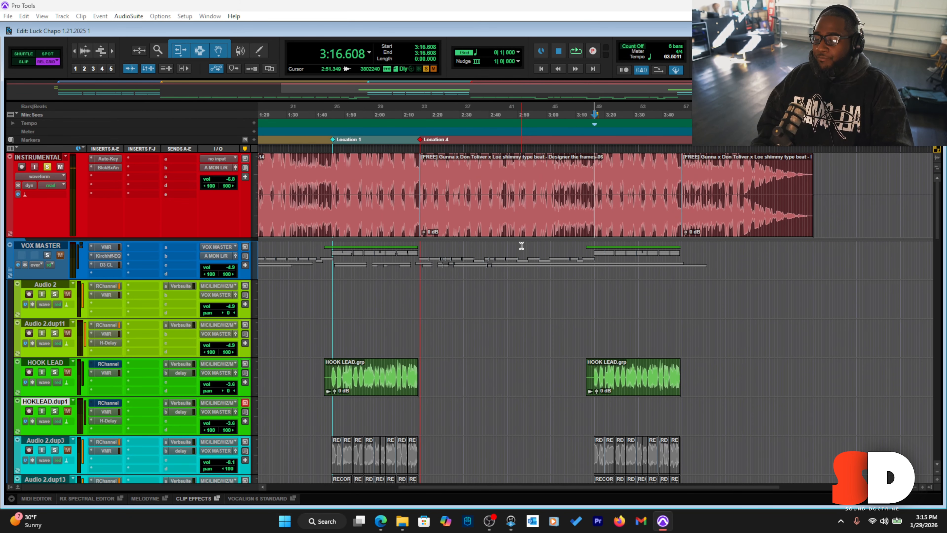